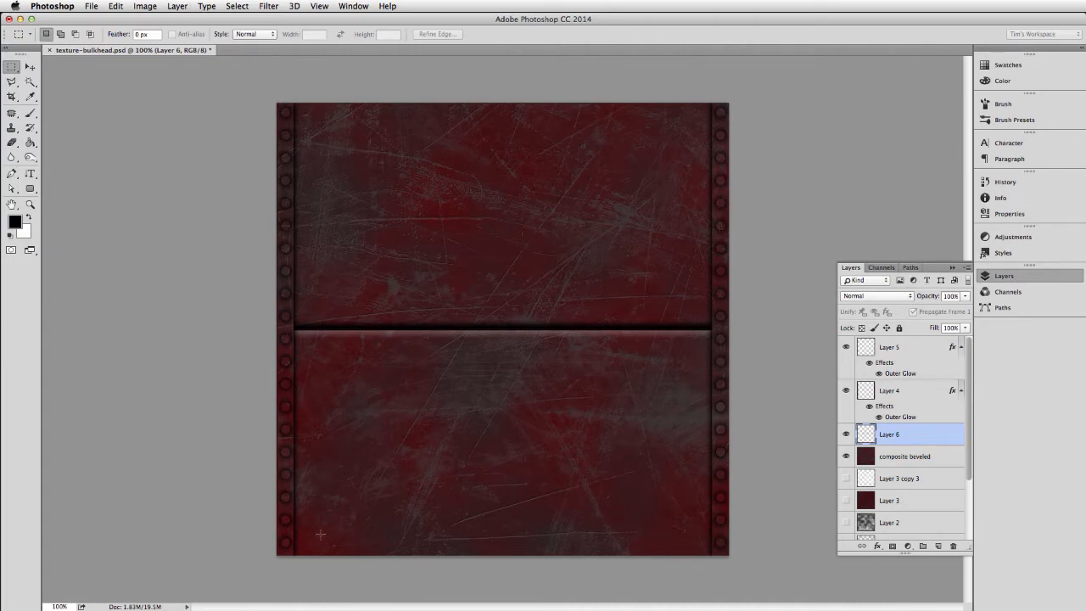
Step: Offset Layer 6 by 0 pixels horizontally and +400 pixels vertically, wrapping the undefined areas around
click(270, 7)
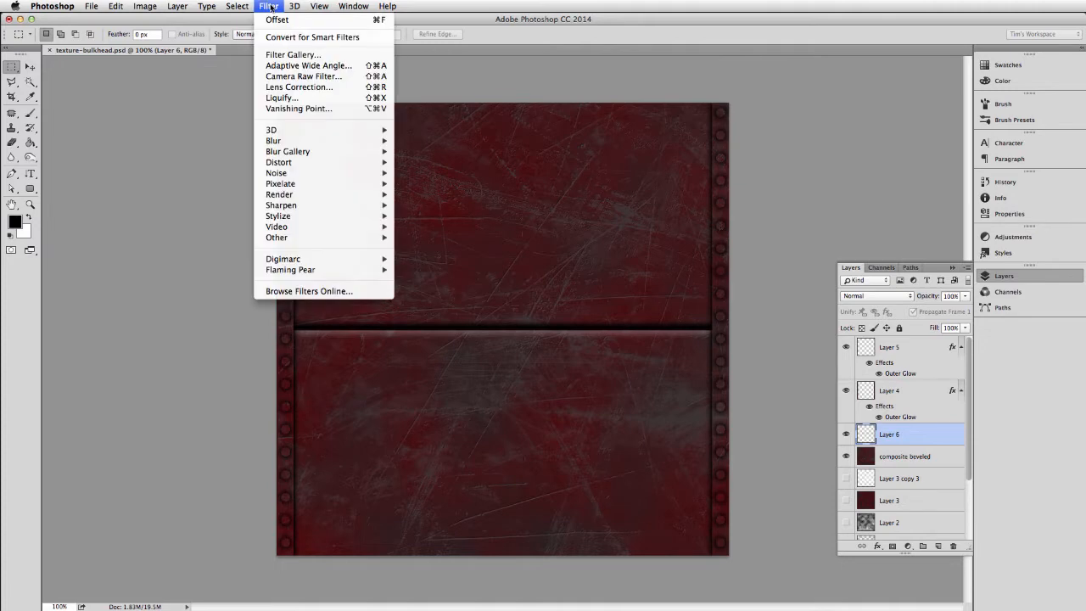
mouse_move(290, 239)
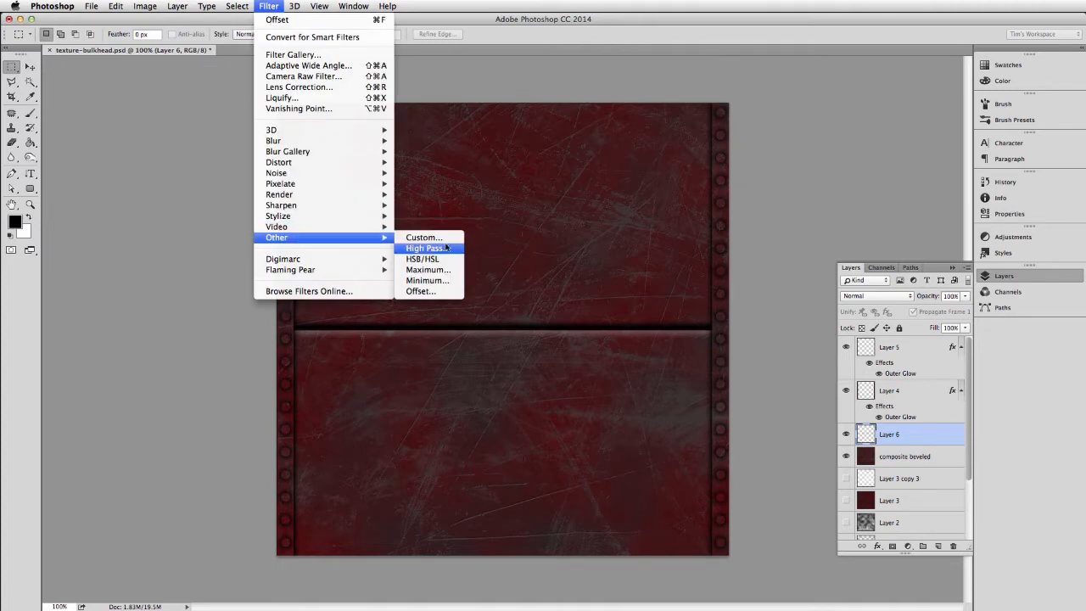
click(420, 291)
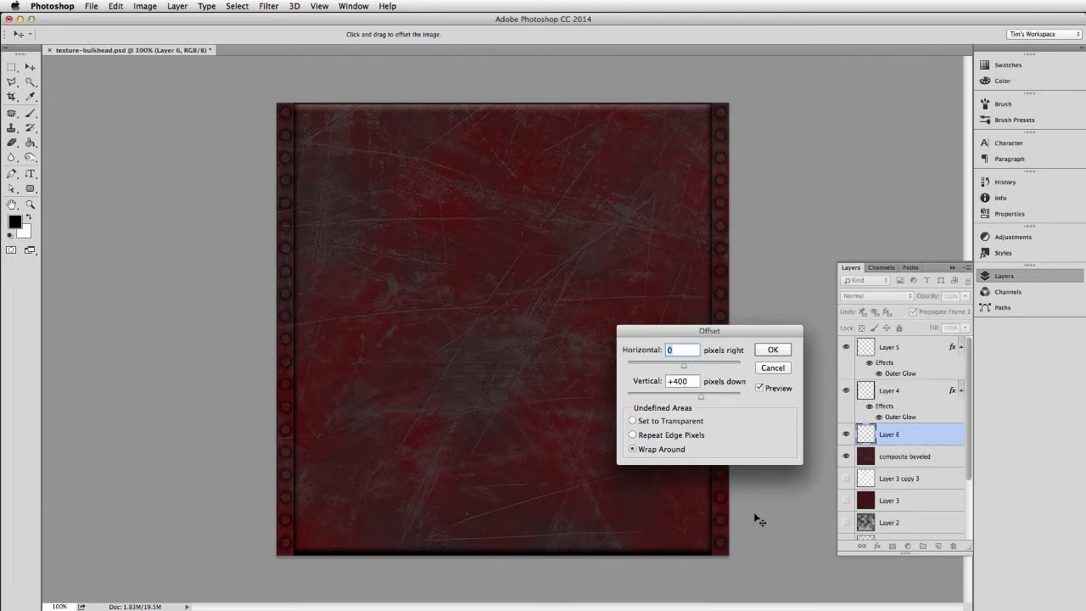
click(771, 351)
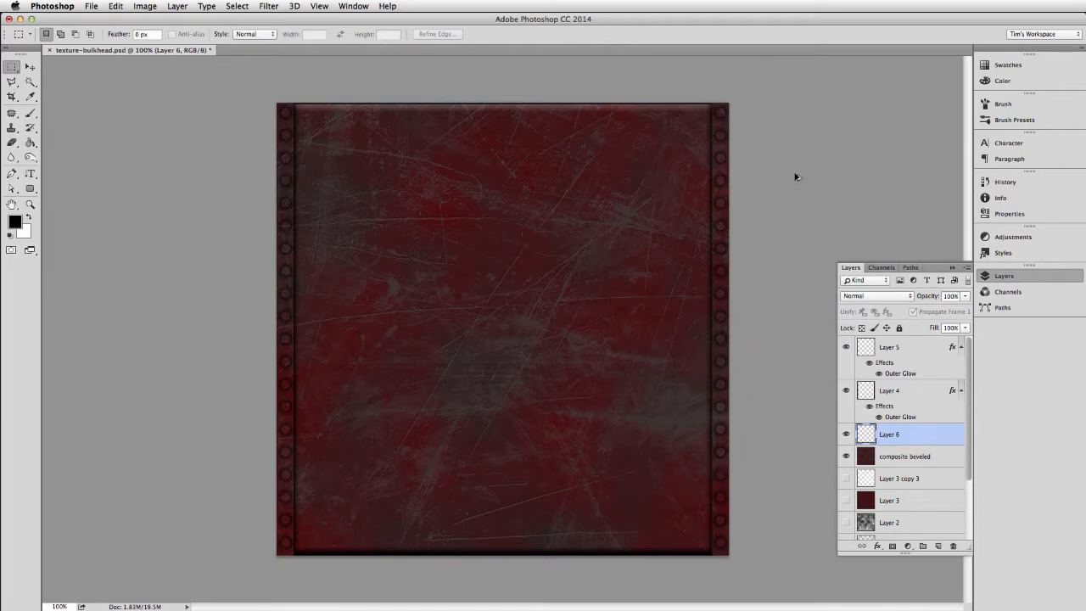
Step: Open the texture for web export as an optimized JPEG and check the Background section of the output settings
key(super+alt+shift+s)
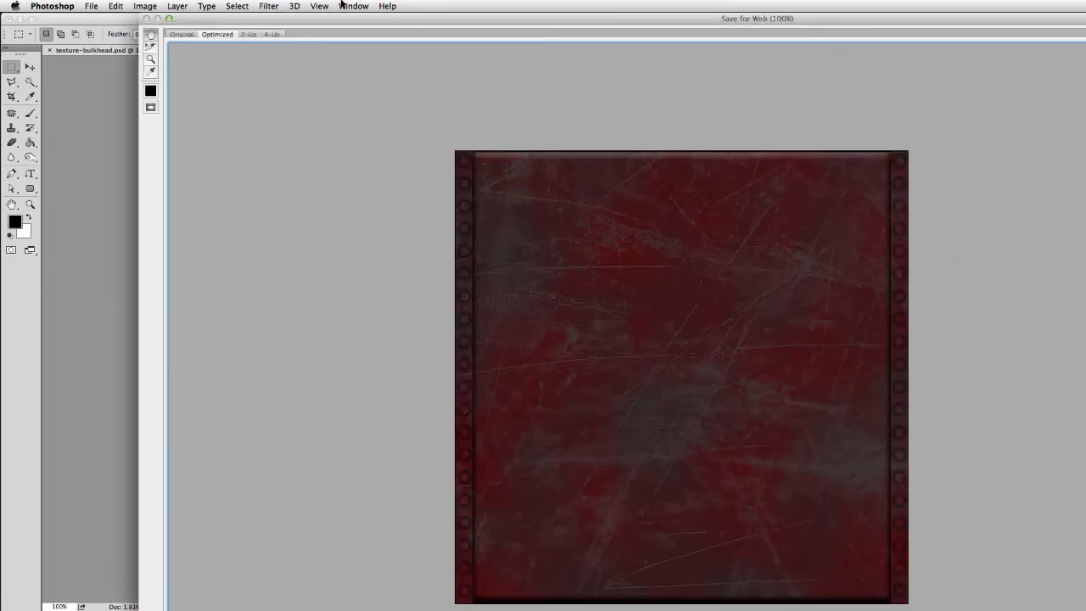
drag(274, 20, 152, 28)
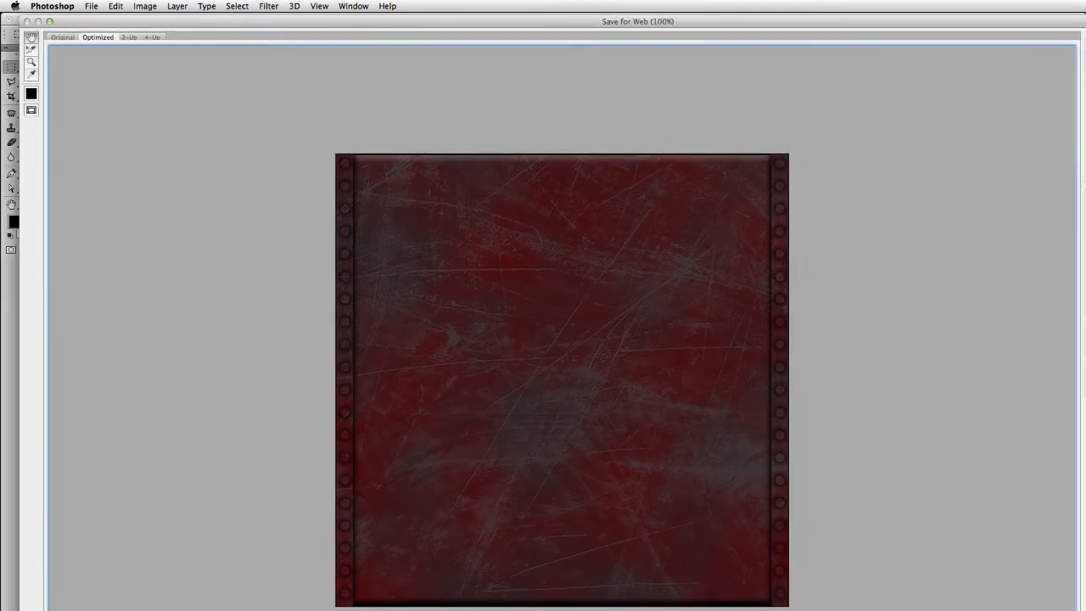
drag(1085, 610, 1077, 602)
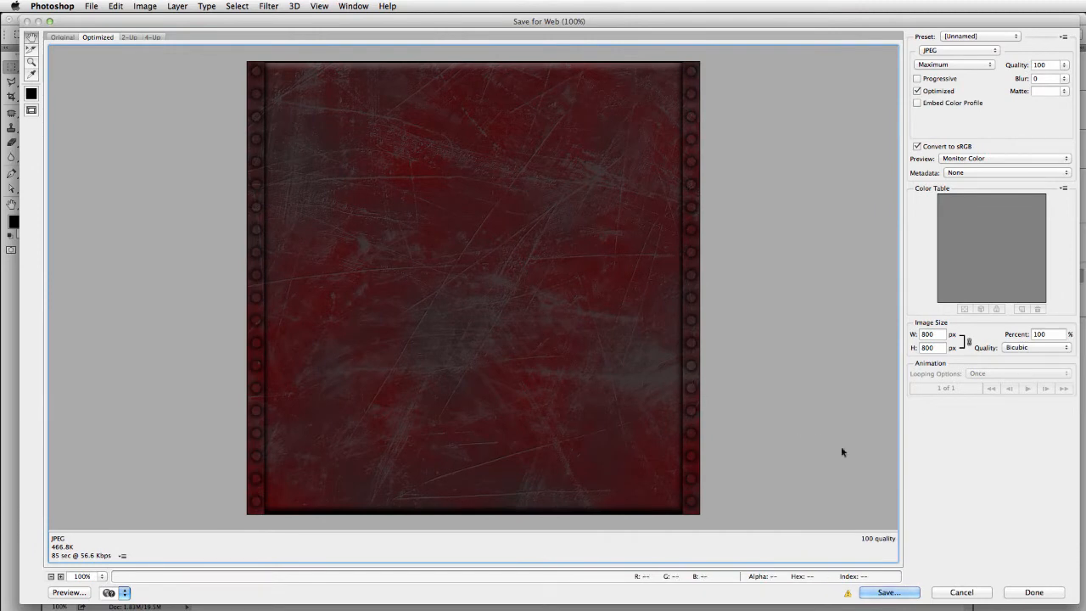
click(1062, 38)
click(1076, 153)
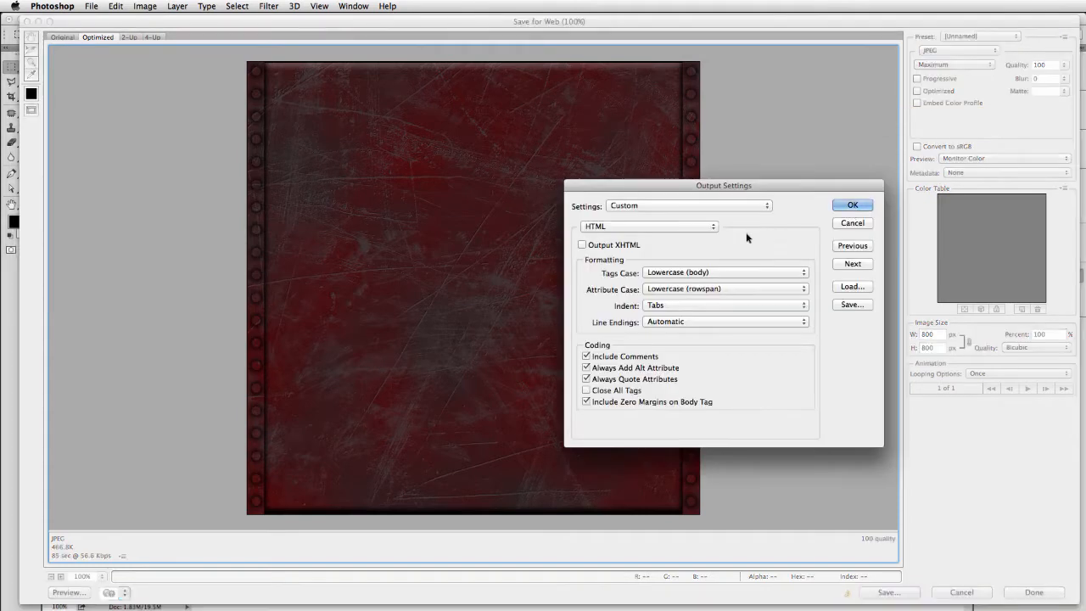
click(633, 229)
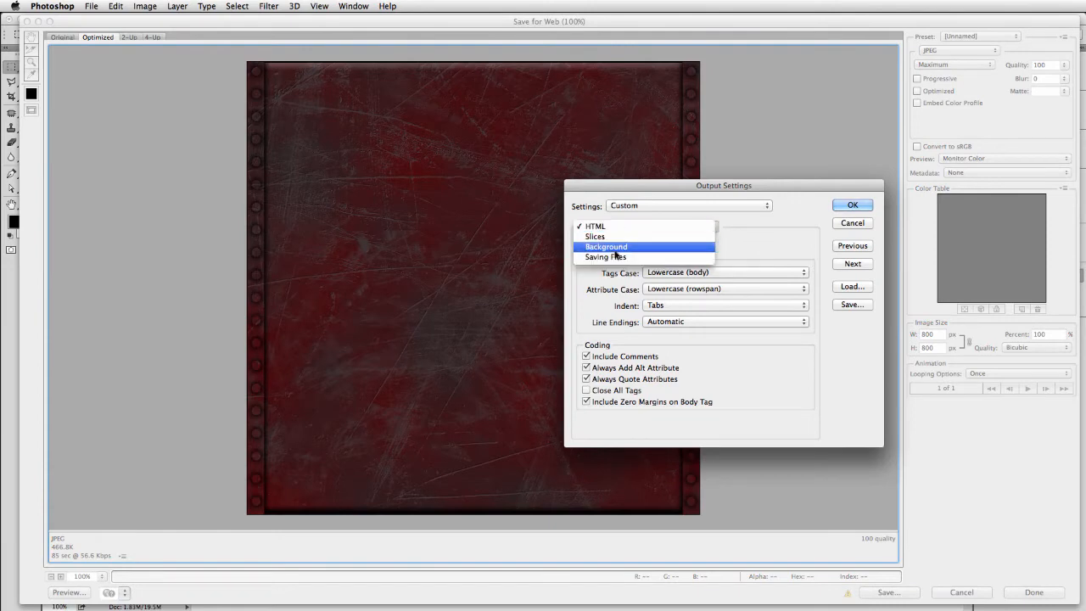
click(615, 250)
click(852, 205)
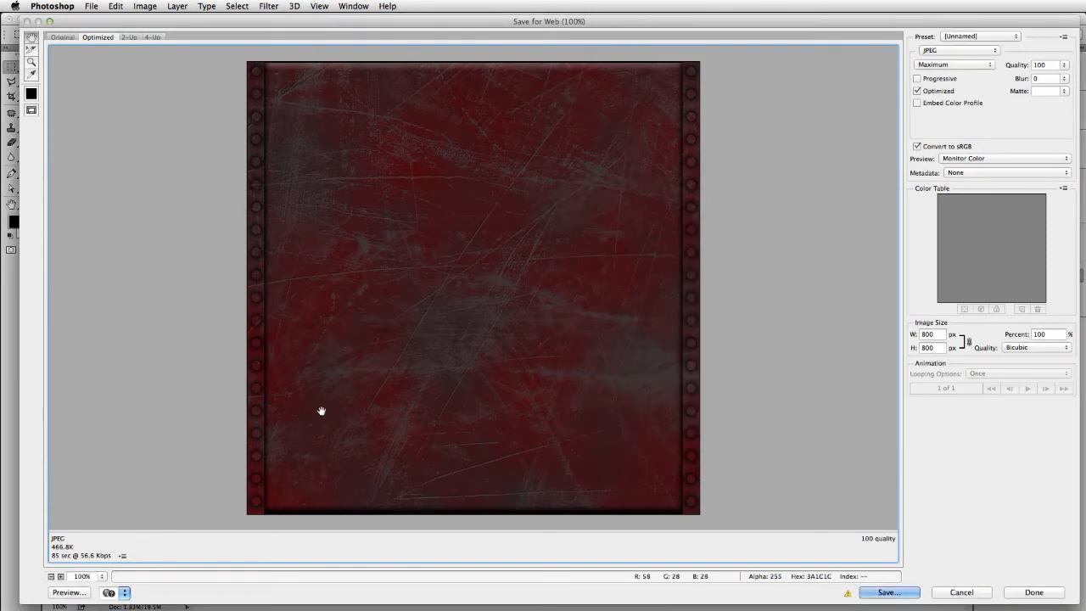
Step: Preview the texture tiled as a web page background in Firefox, quit the browser and leave the web export
click(66, 593)
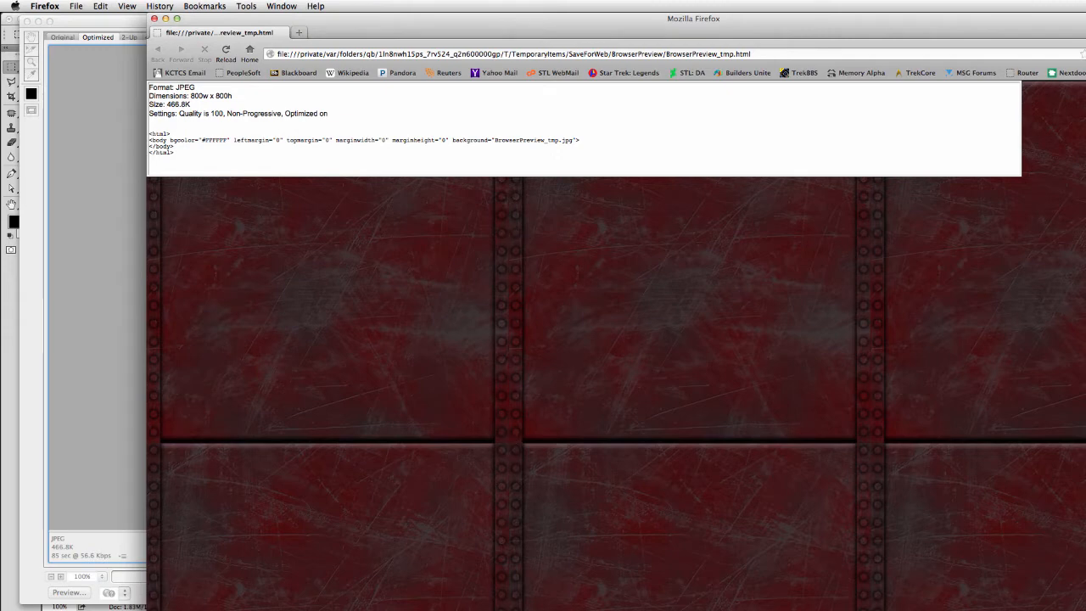
drag(1085, 610, 1078, 600)
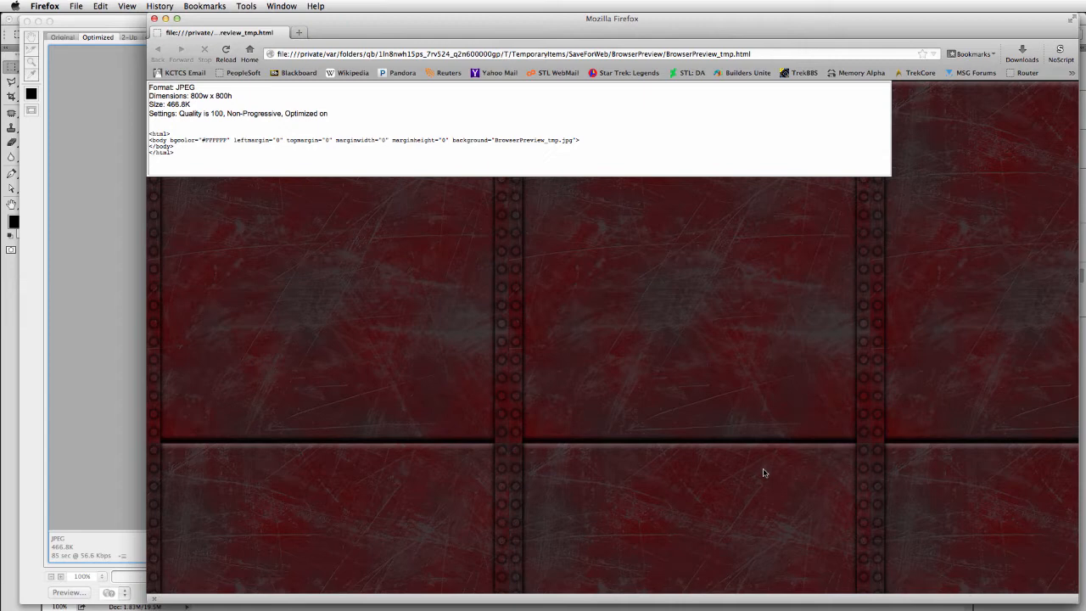
key(super+q)
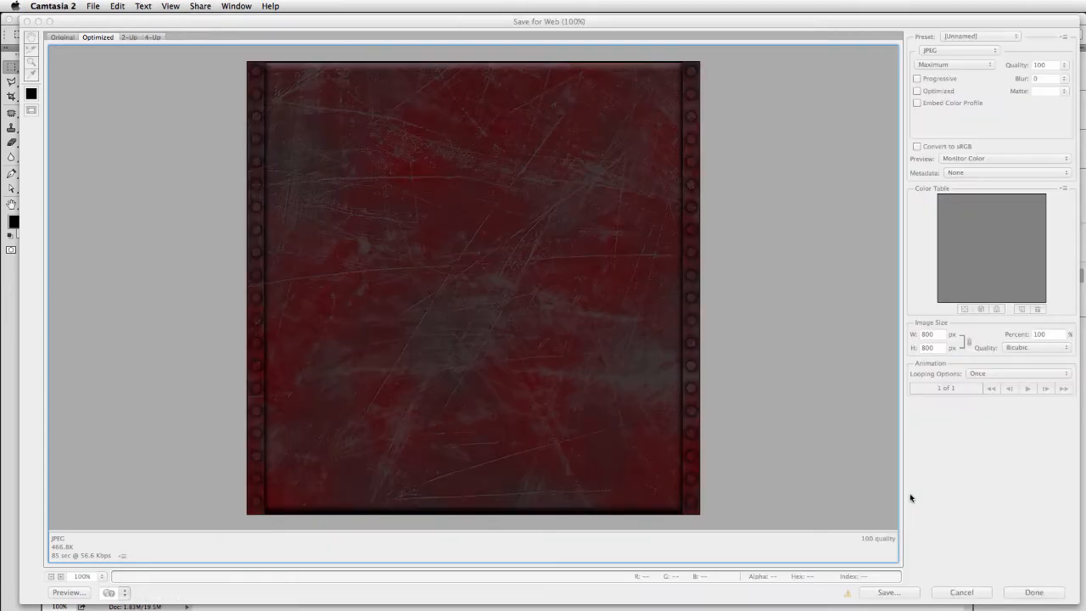
click(795, 437)
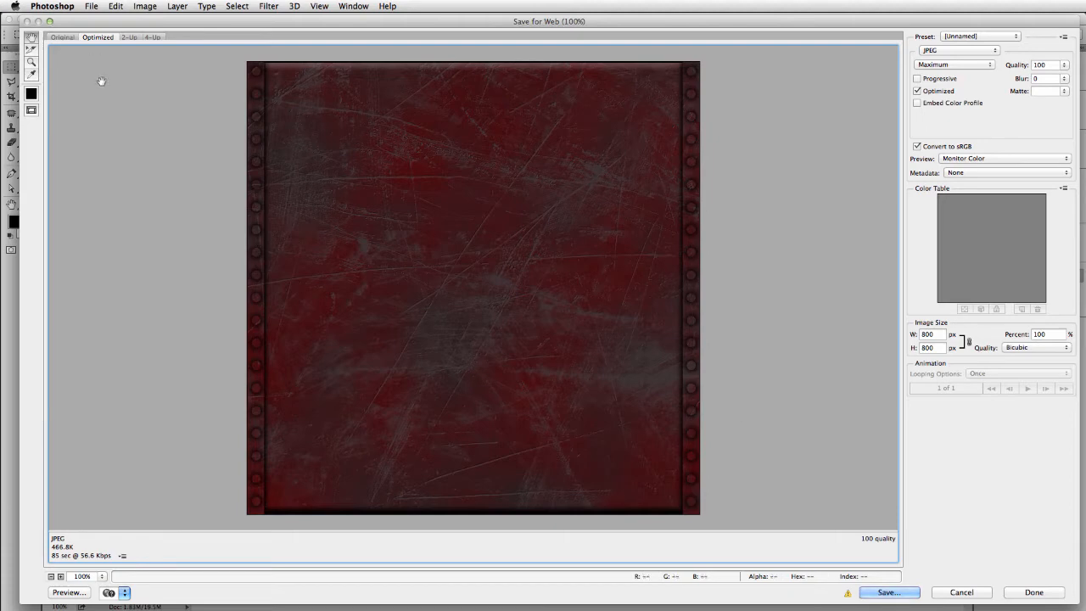
key(Escape)
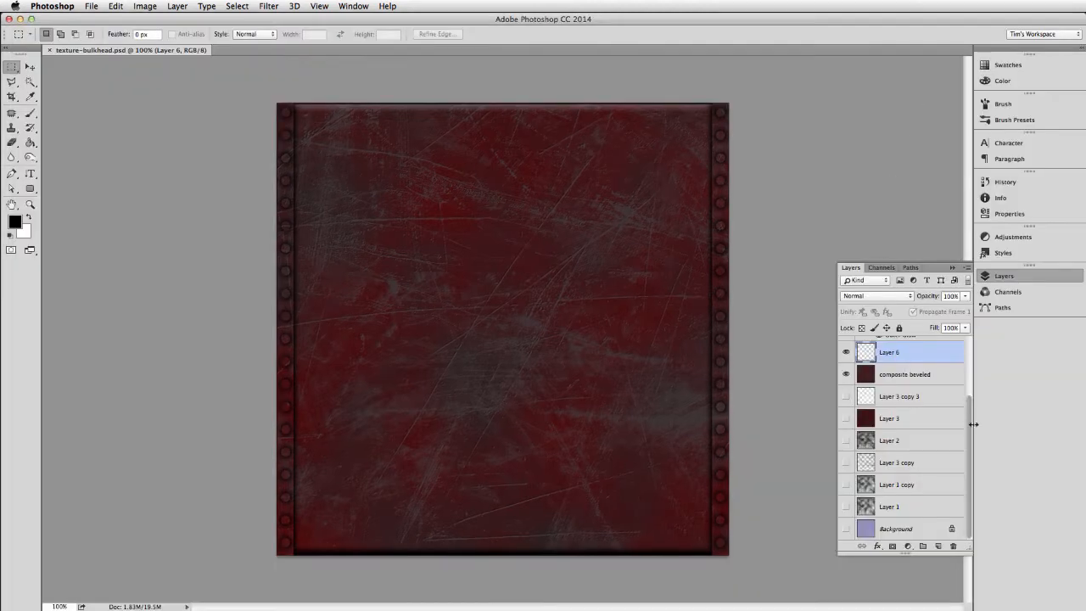
Step: Show only the purple brushed-metal Background layer and copy its entire contents
click(845, 528)
scroll(864, 445, up, 4)
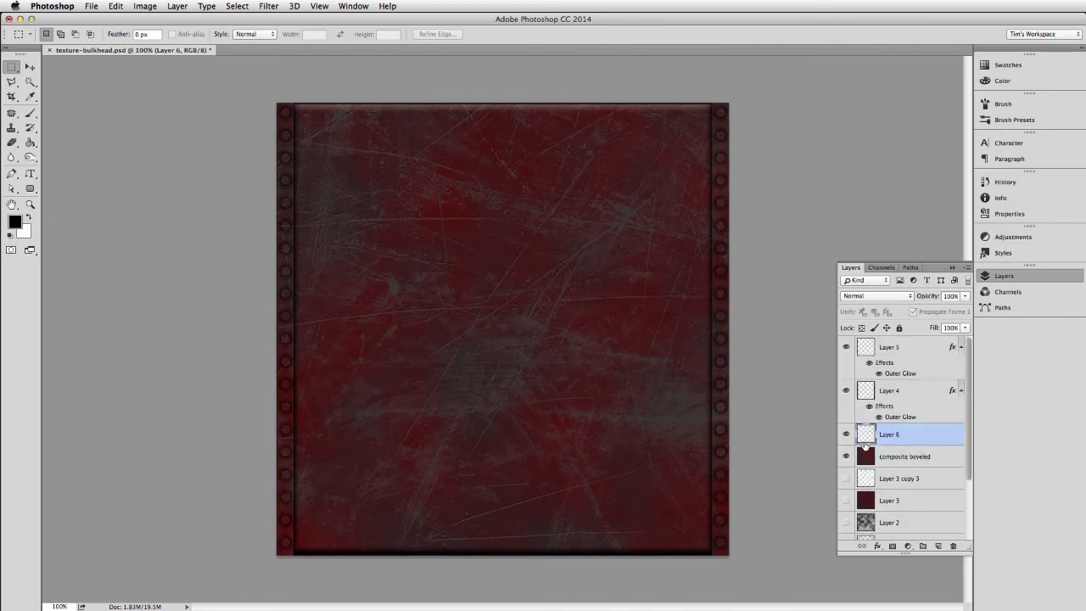
drag(846, 457, 847, 348)
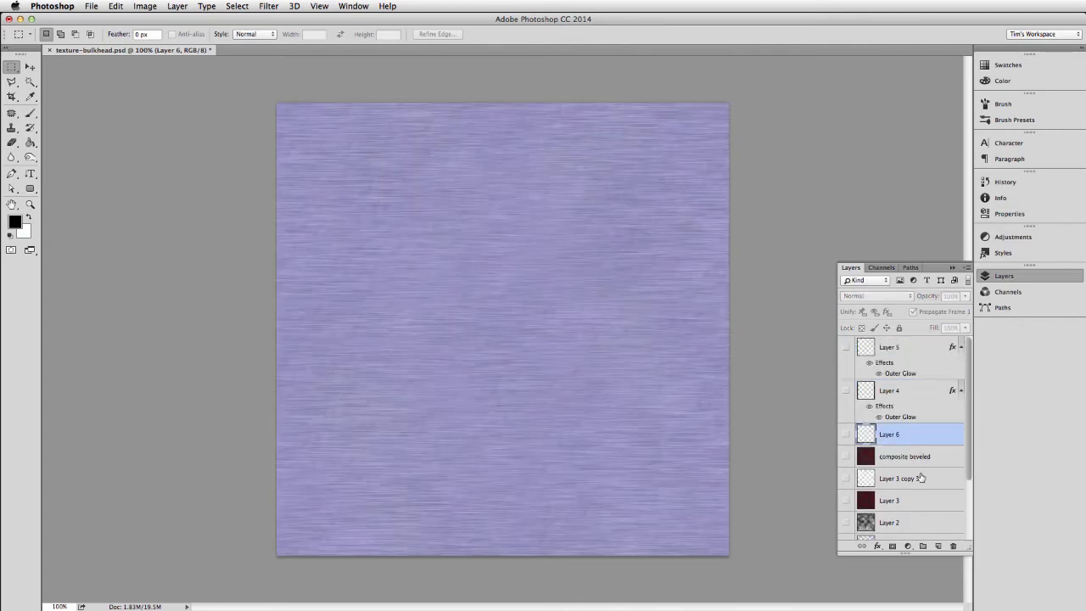
scroll(921, 478, down, 3)
click(894, 529)
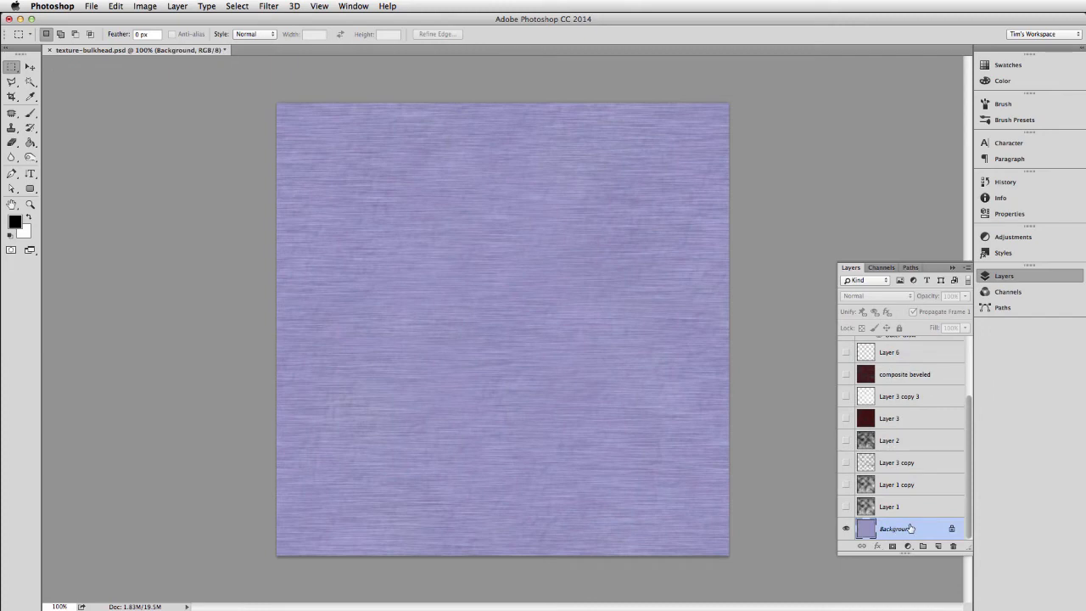
key(ctrl+a)
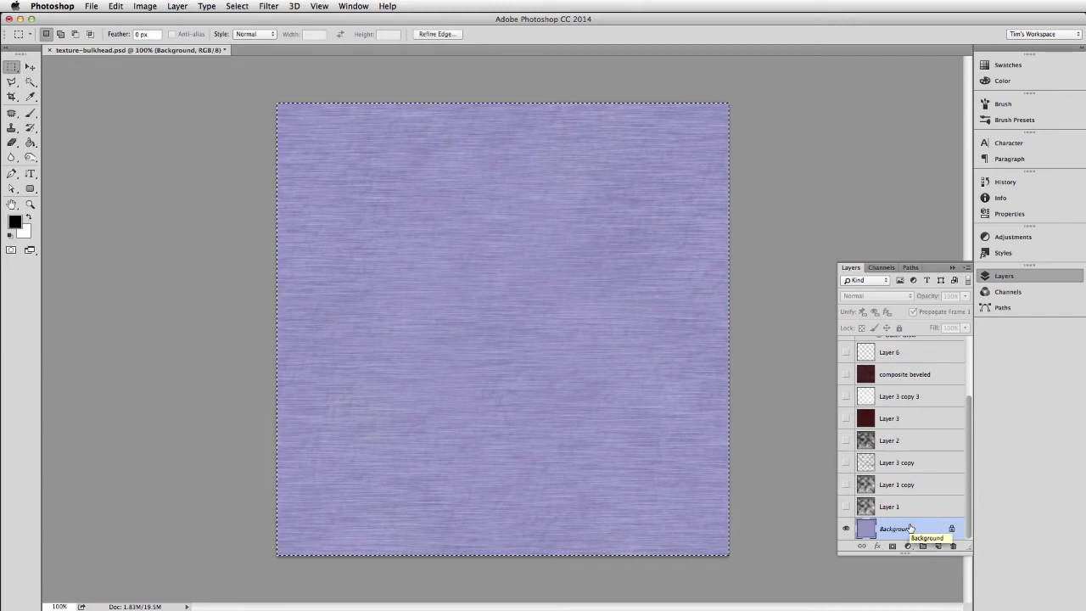
Step: Create a new 800 × 800 pixel RGB document and paste the copied brushed-metal texture into it
key(ctrl+n)
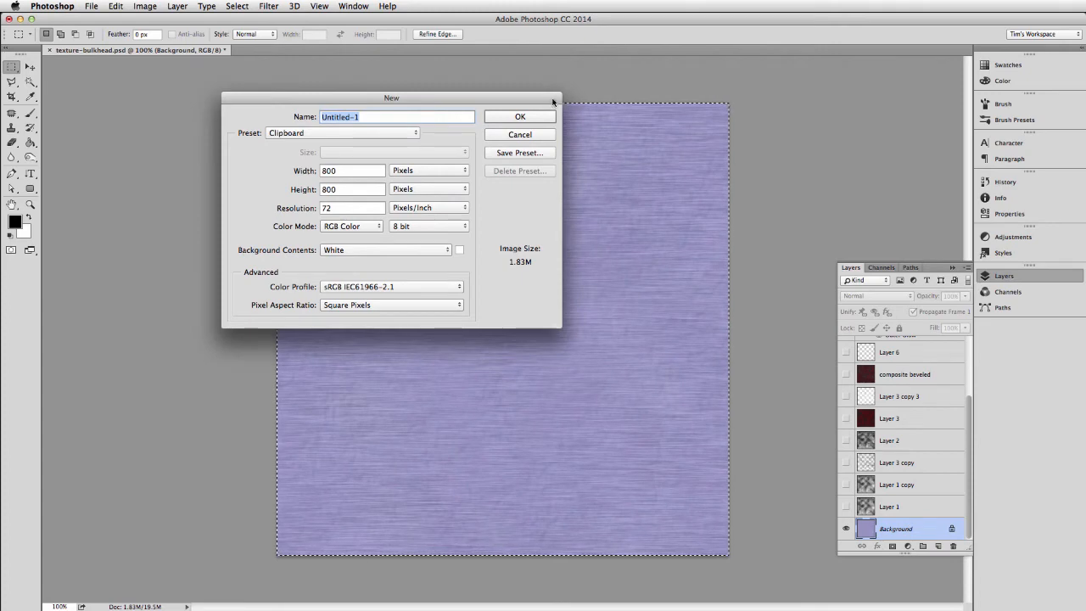
click(533, 116)
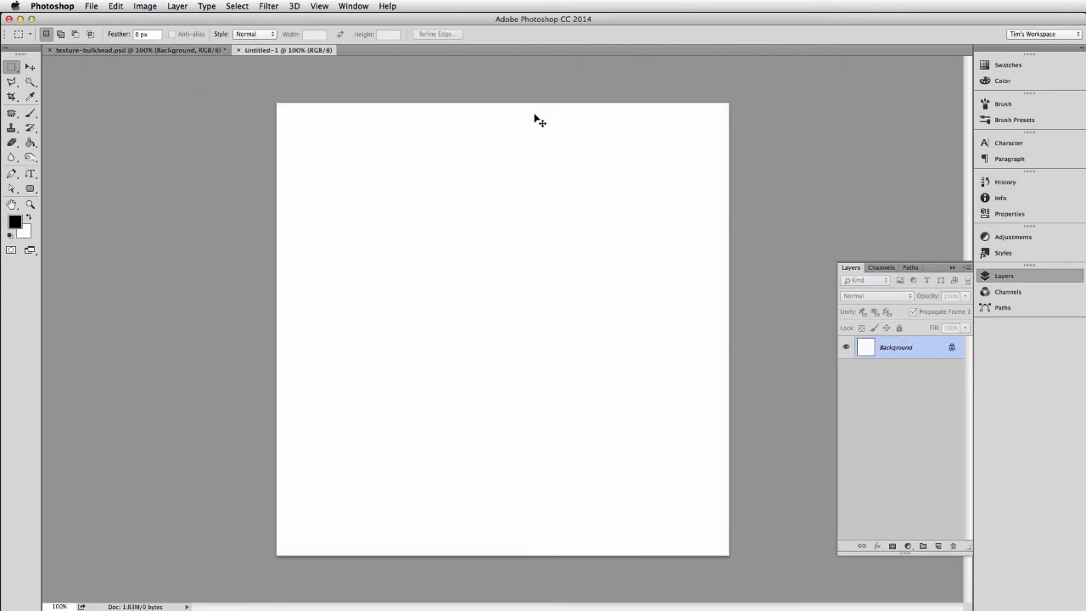
key(ctrl+v)
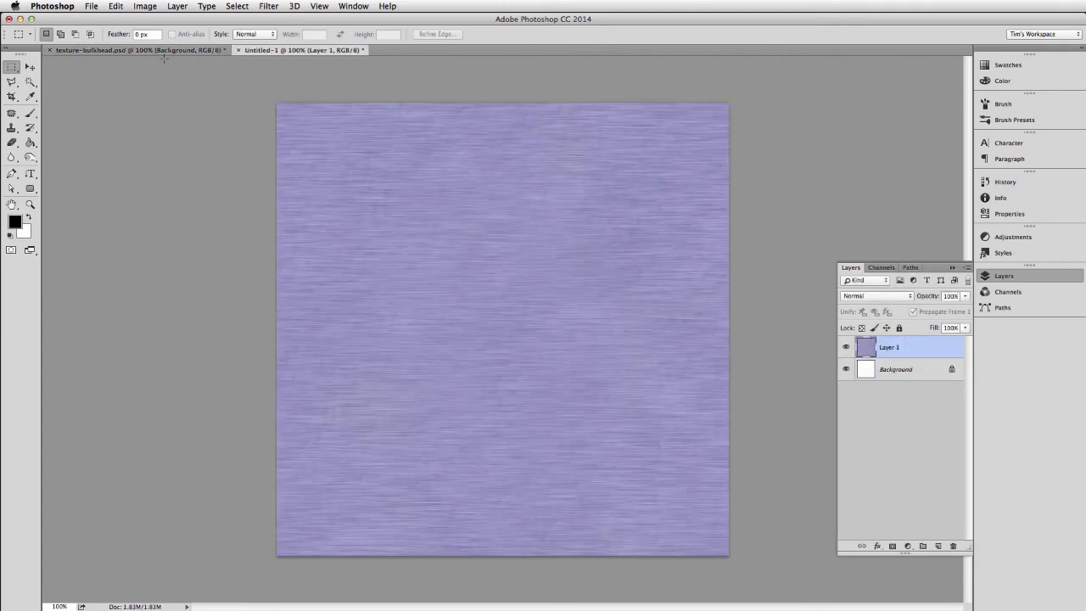
Step: In texture-bulkhead.psd, hide the Background layer, show the composite beveled layer and those above it, deselect, and close the document
click(165, 50)
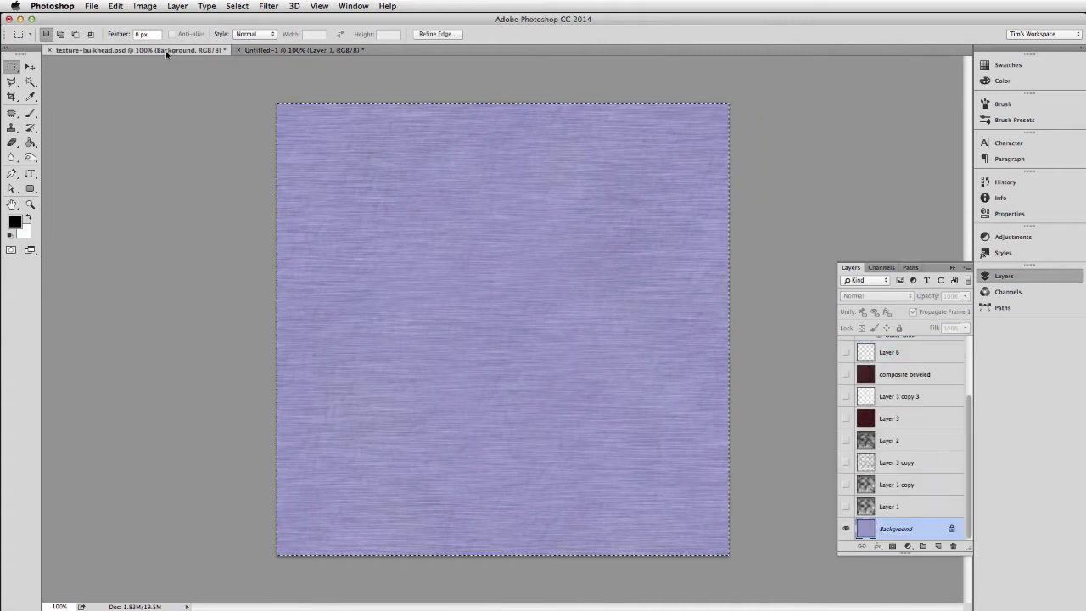
click(845, 529)
scroll(873, 505, up, 3)
drag(846, 447, 846, 342)
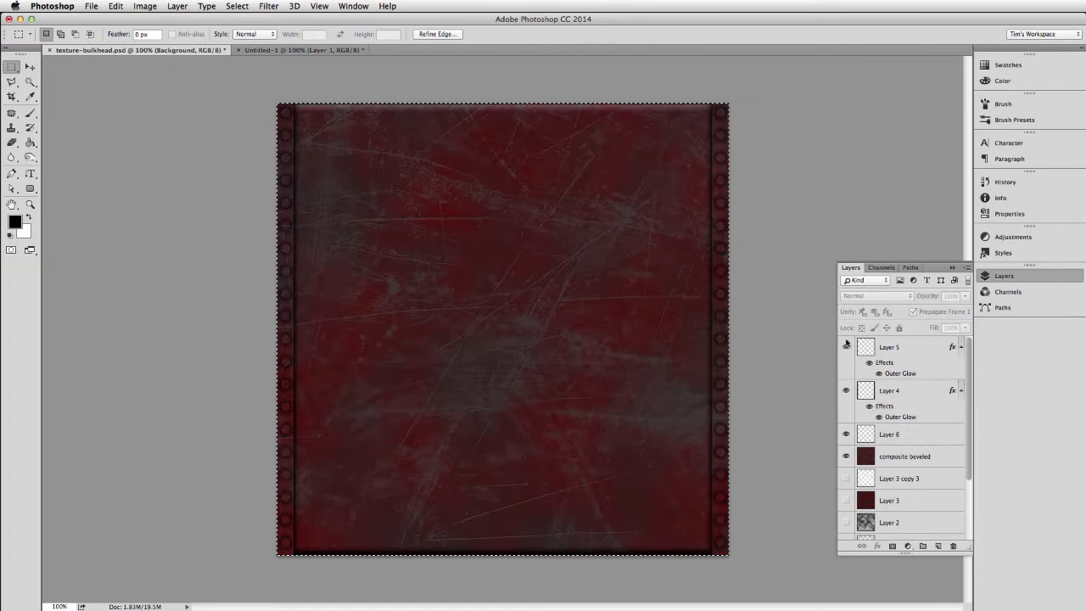
click(773, 377)
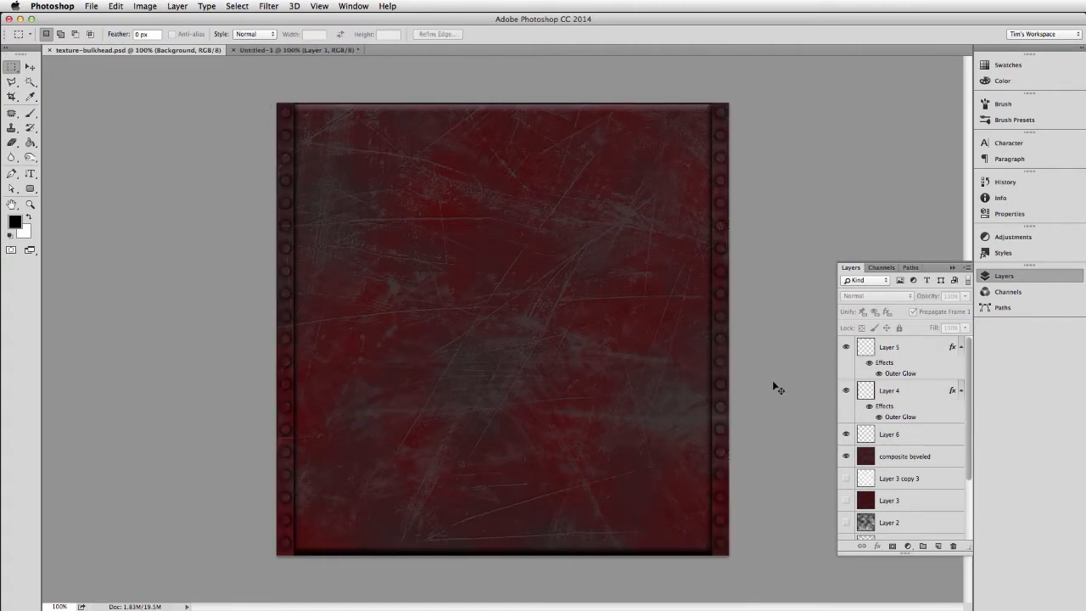
key(super+w)
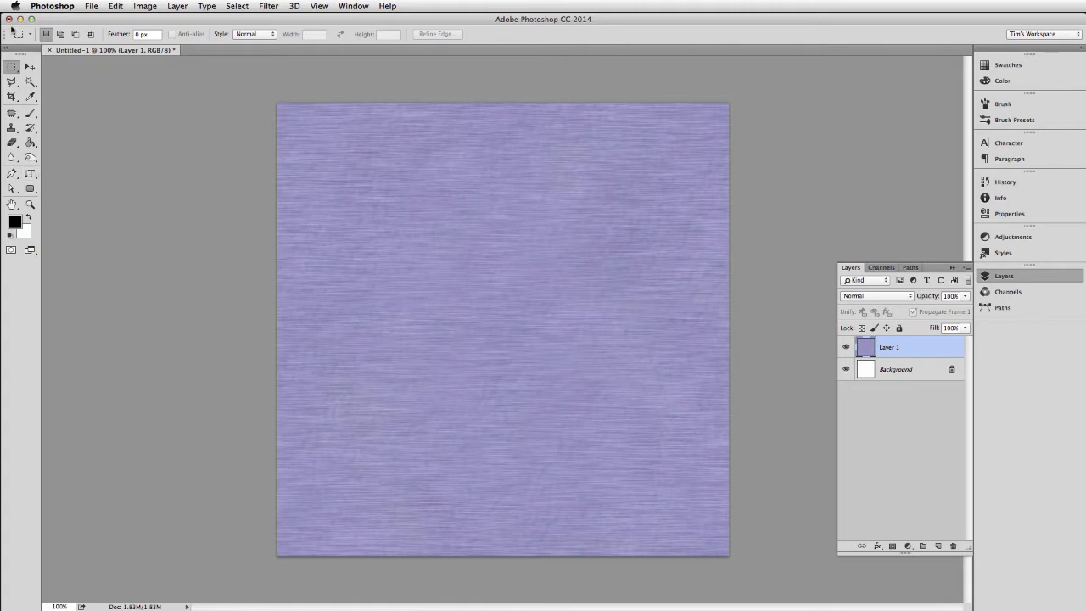
Step: Merge the pasted texture into the white background and add a new empty layer above it
key(super+e)
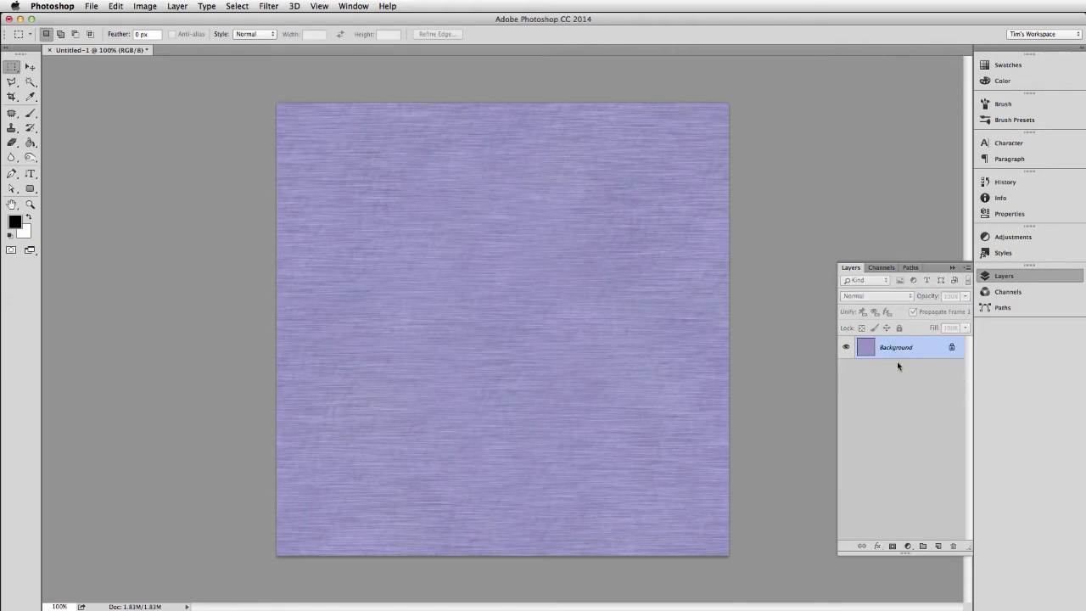
click(938, 547)
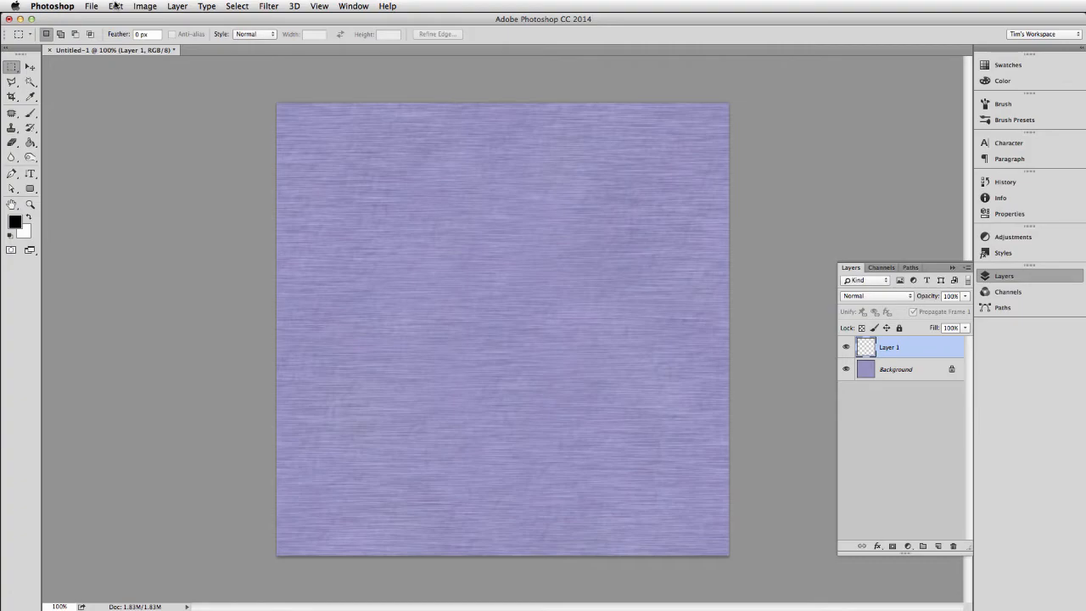
Step: Enlarge the scratch brush to 3000 px and stamp black scratches over the canvas on the new Layer 1
key(b)
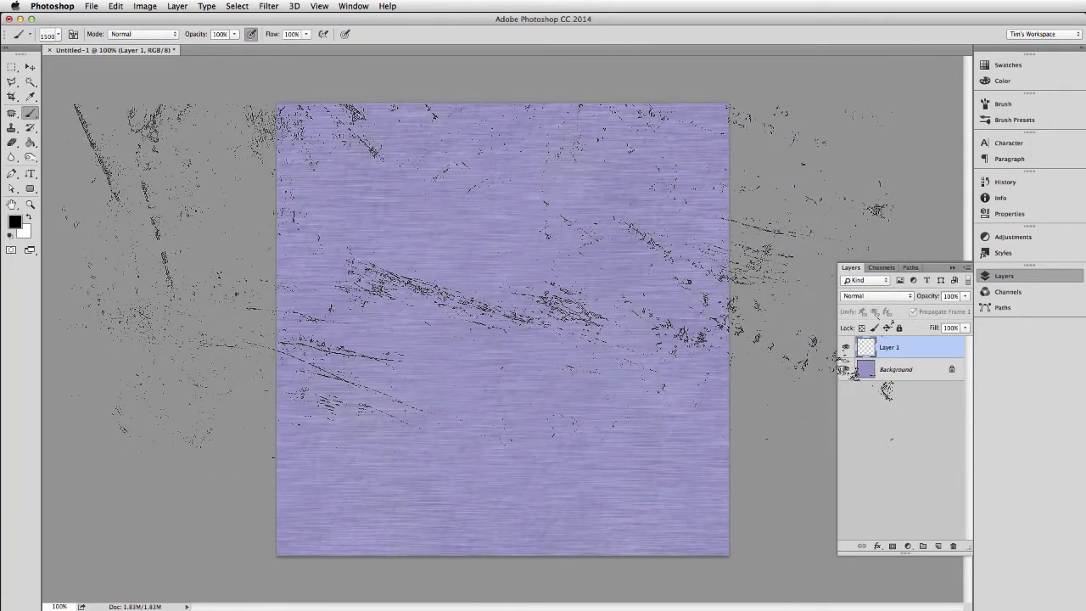
key(super+minus)
key(super+minus)
key(super+minus)
key(super+minus)
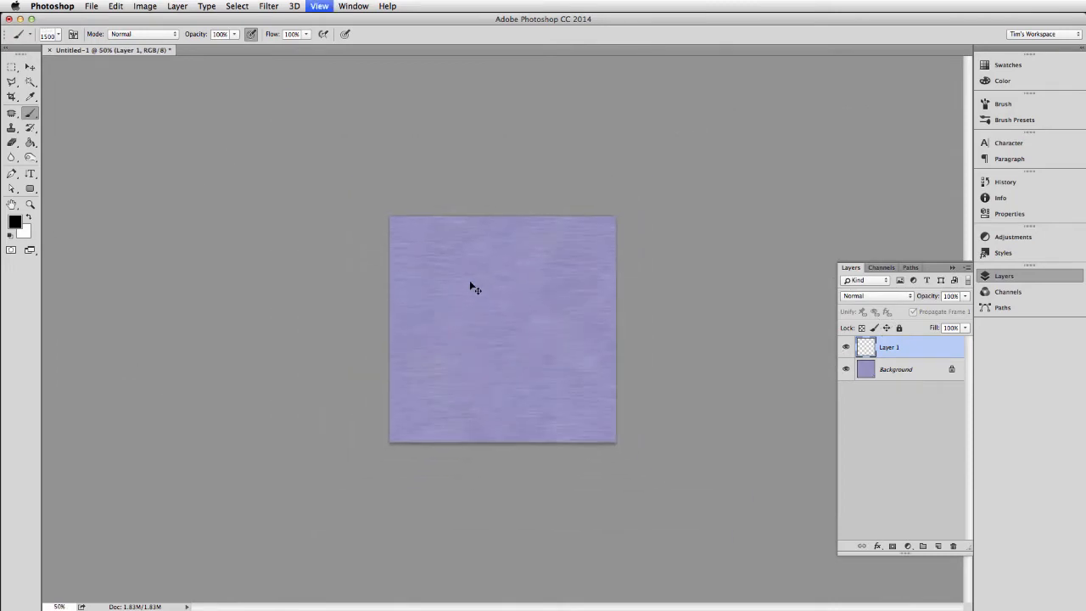
key(super+minus)
key(super+minus)
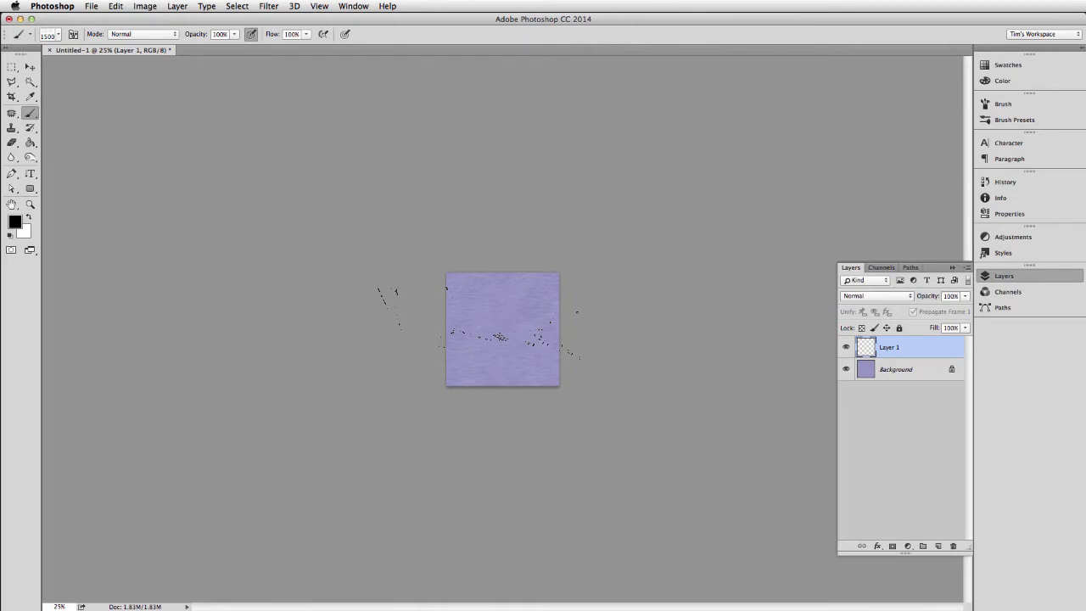
key(bracketright)
key(bracketright)
key(bracketright)
key(bracketright)
key(bracketright)
key(bracketright)
key(bracketright)
key(bracketright)
key(bracketright)
key(bracketright)
key(bracketright)
key(bracketright)
key(bracketright)
key(bracketright)
key(bracketright)
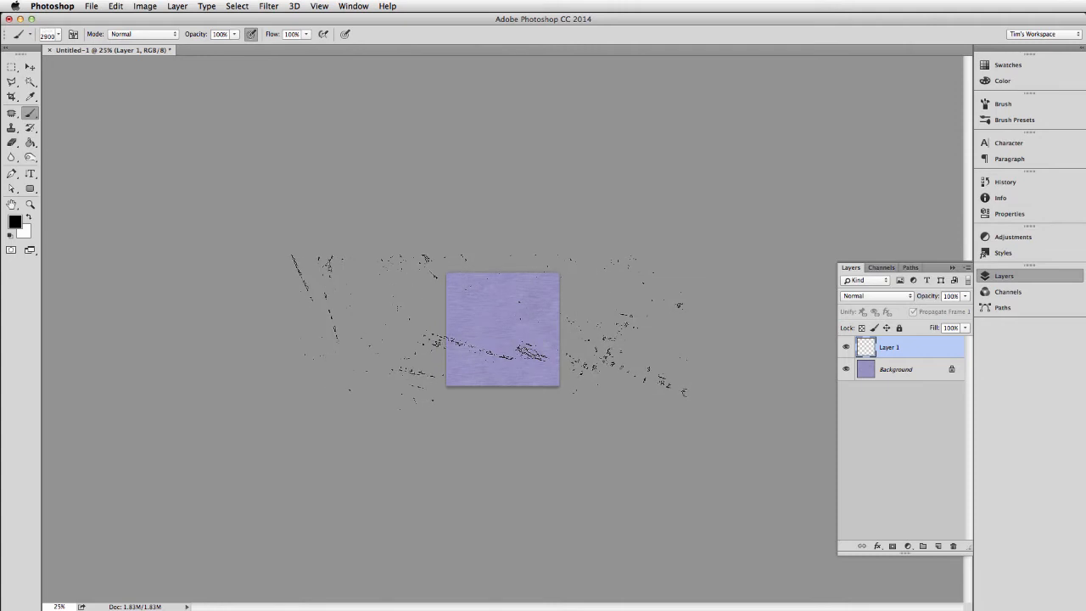
drag(489, 333, 492, 336)
key(m)
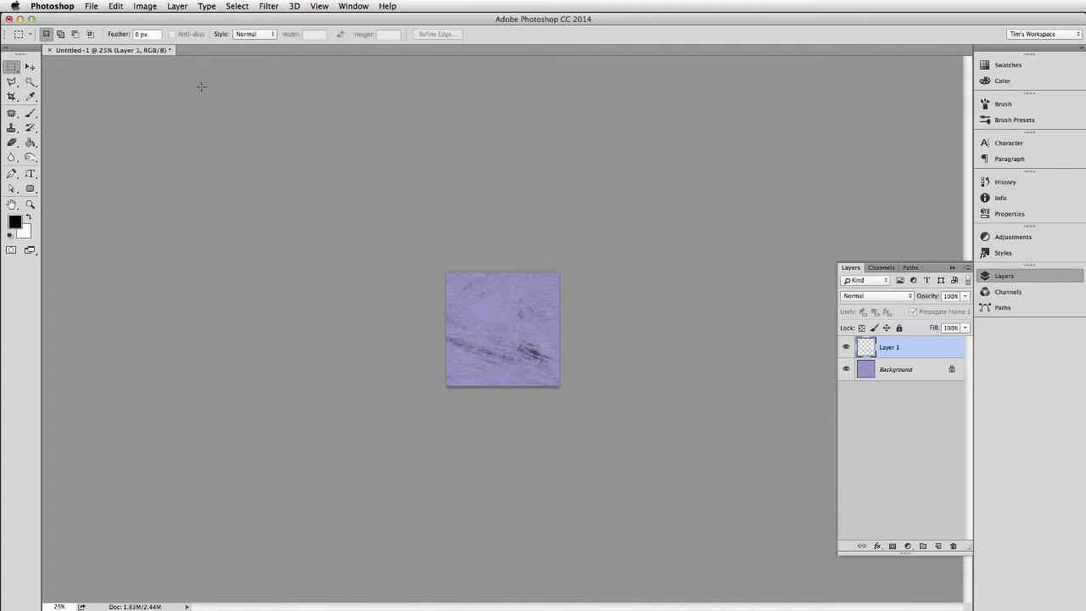
Step: Add a new layer above Layer 1 and stamp black scratches over the canvas with the 1415 px scratch brush
key(b)
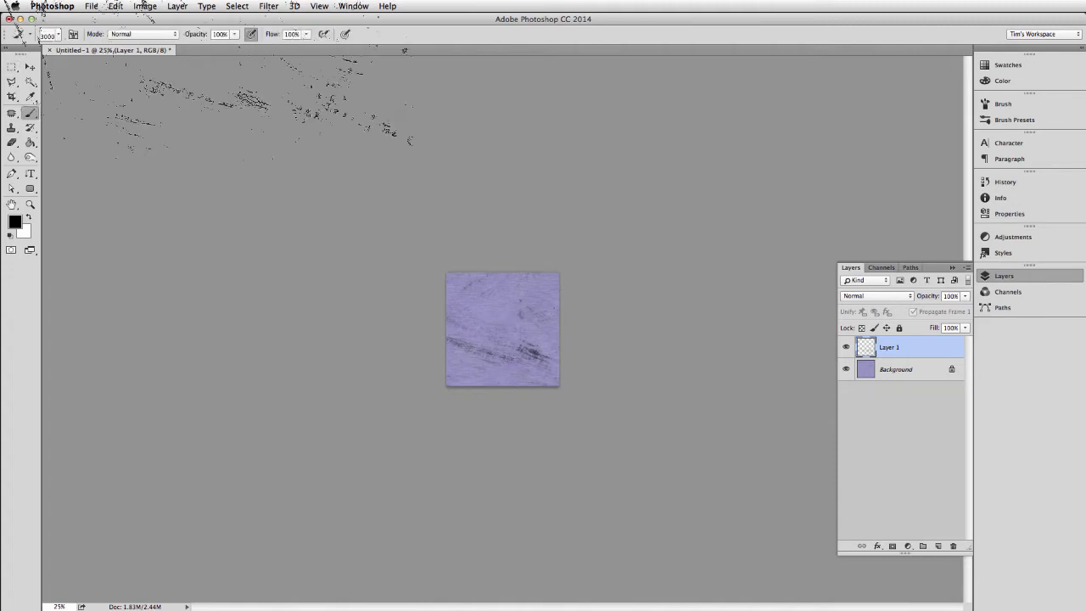
click(60, 35)
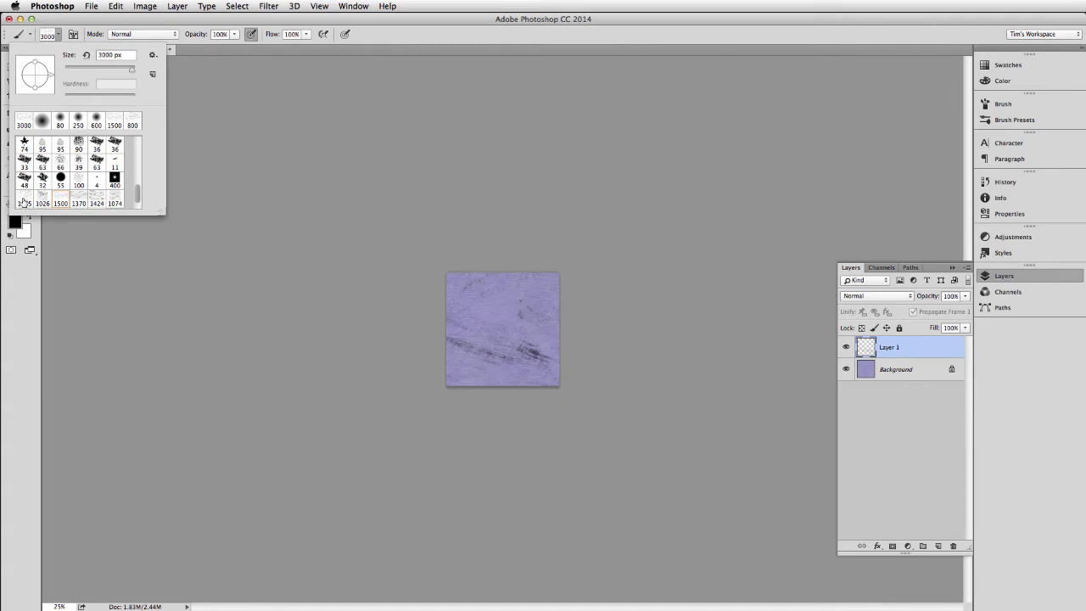
scroll(35, 200, down, 1)
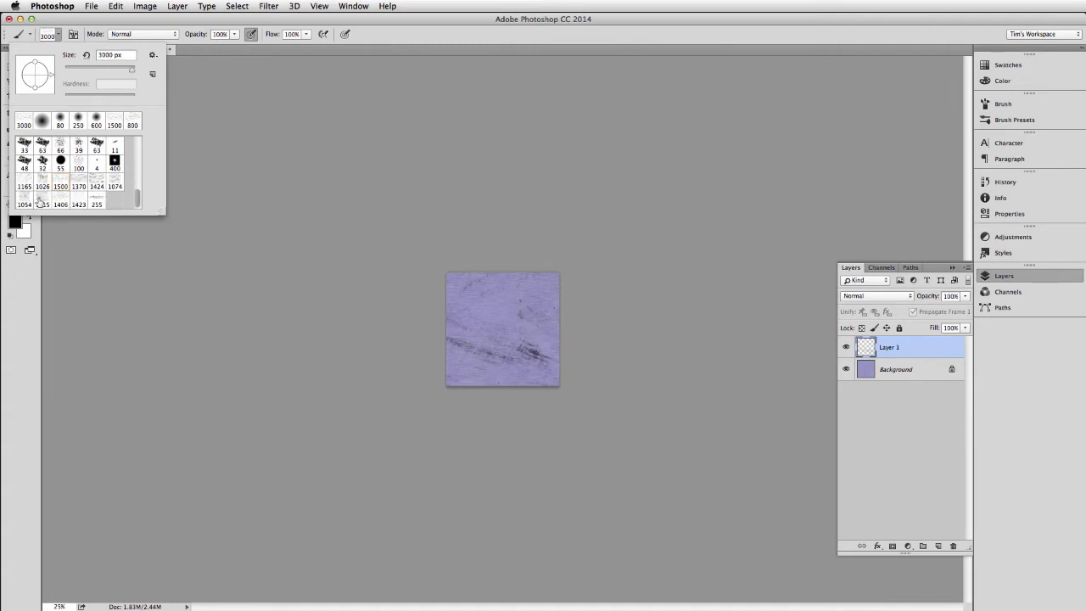
click(43, 201)
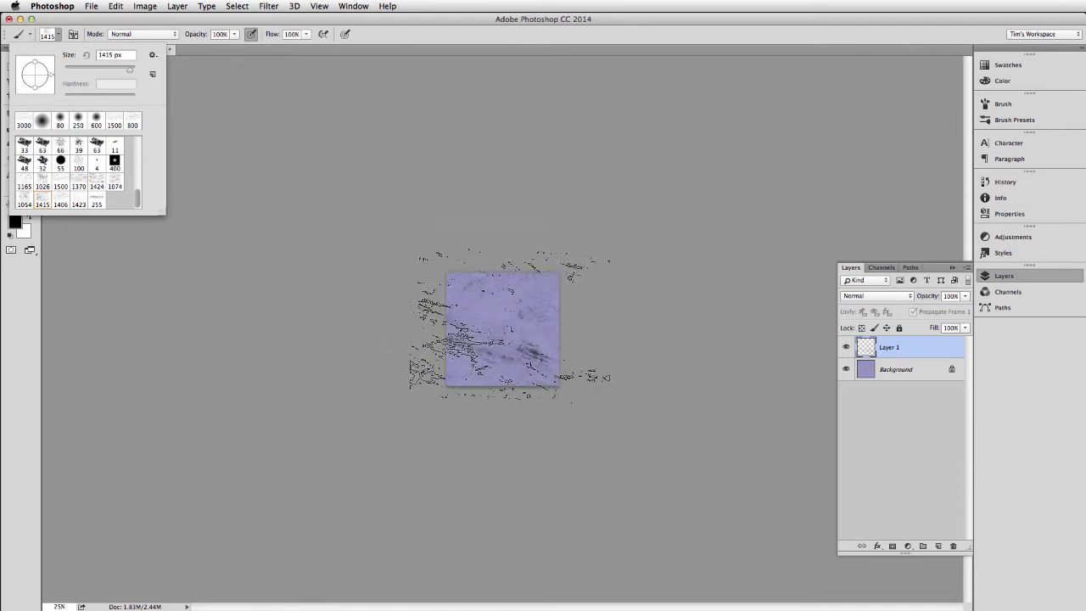
click(937, 546)
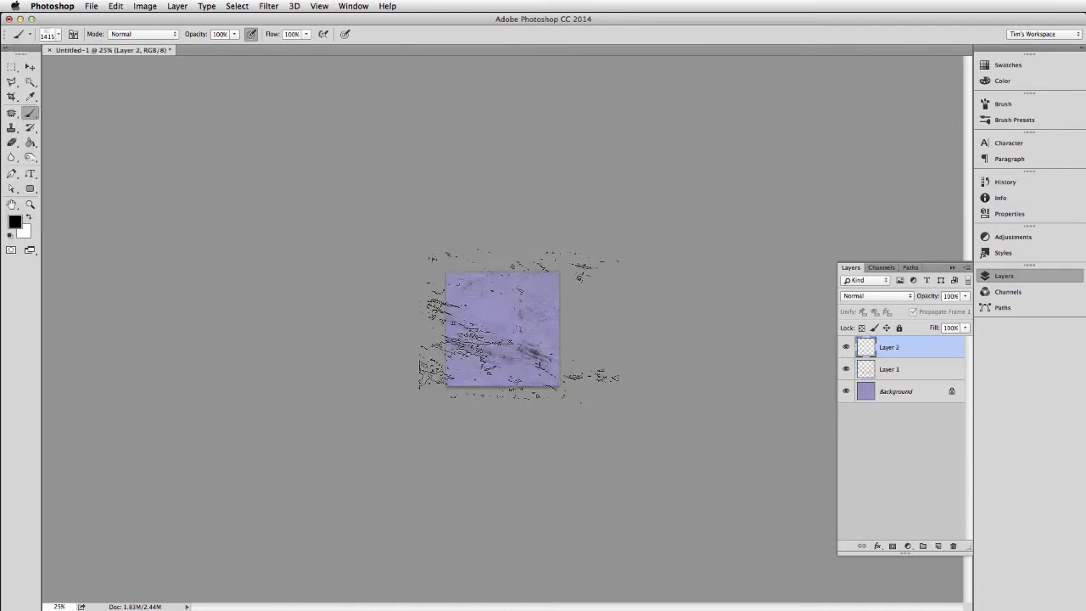
click(518, 325)
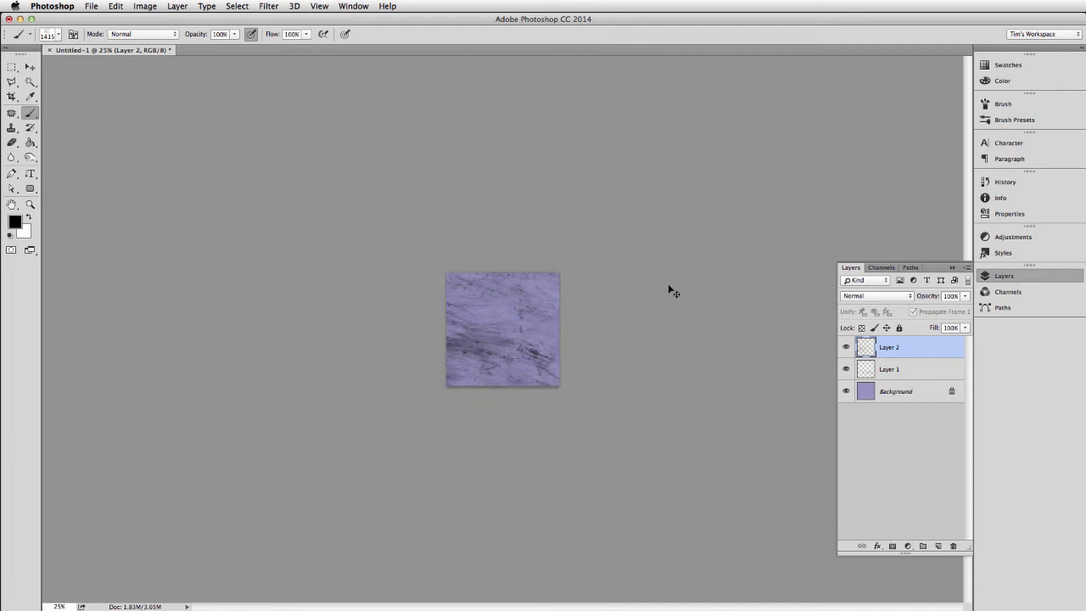
Step: Rotate the scratches on Layer 2 by 180° with Free Transform
key(super+t)
drag(606, 238, 391, 407)
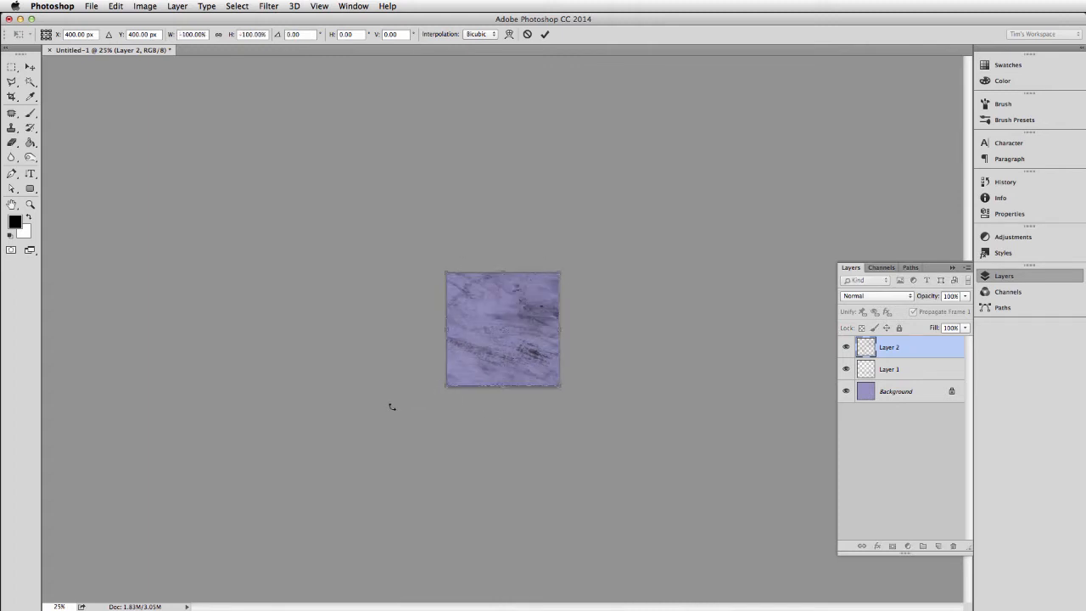
key(Return)
key(b)
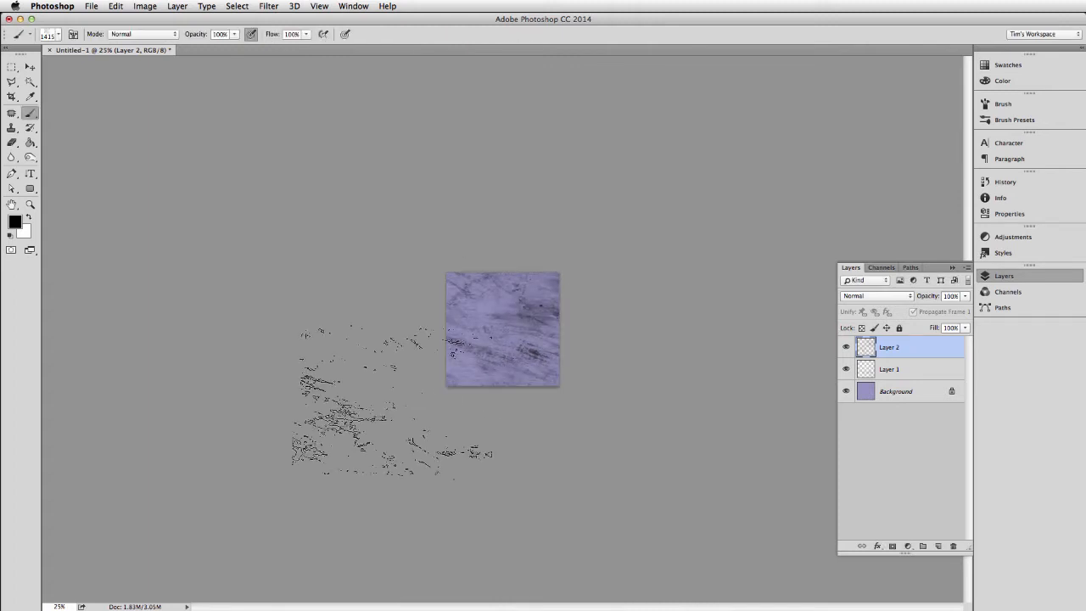
key(m)
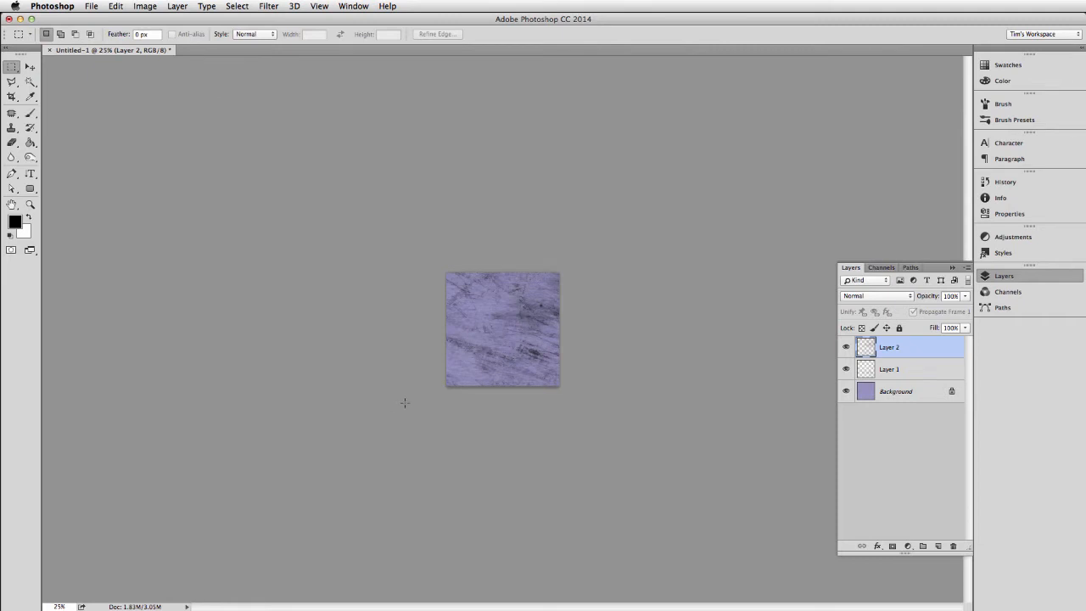
Step: Add another new layer above Layer 2 and stamp more black scratches with the 1500 px scratch brush
key(b)
click(60, 36)
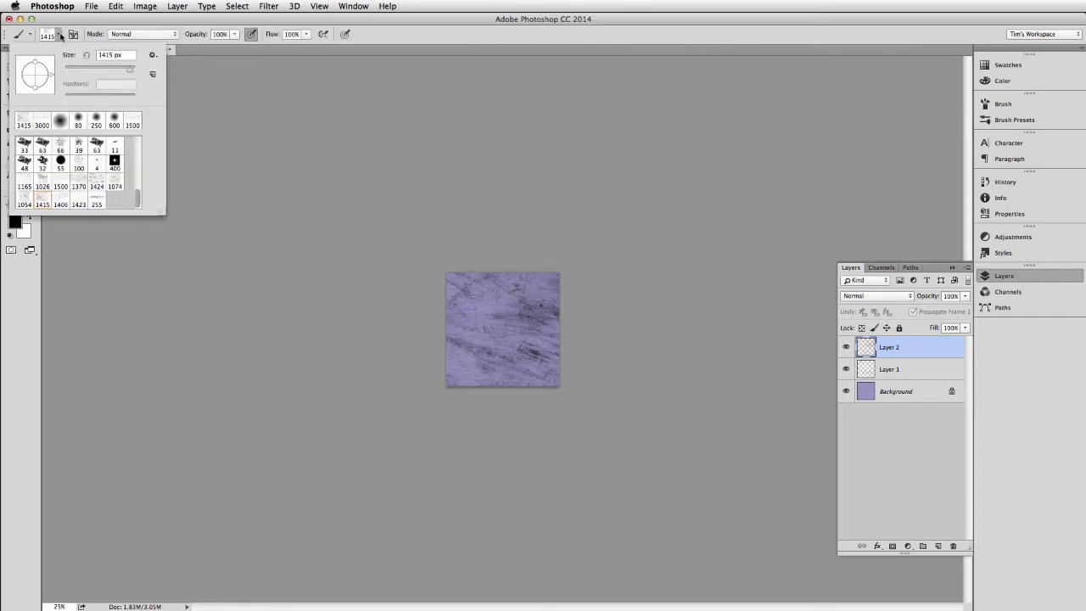
click(60, 184)
click(937, 546)
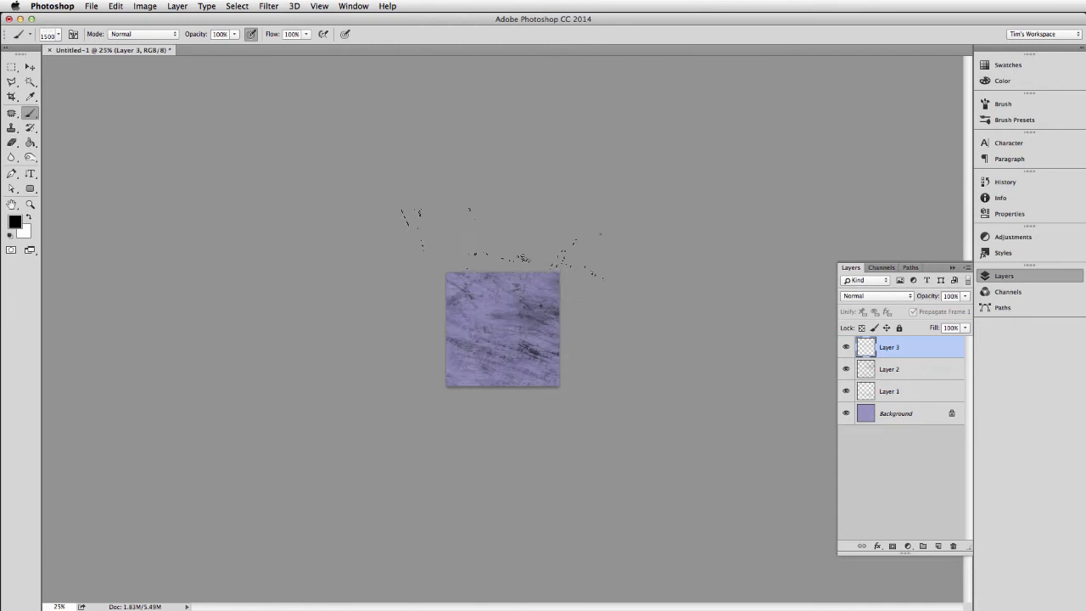
key(super+1)
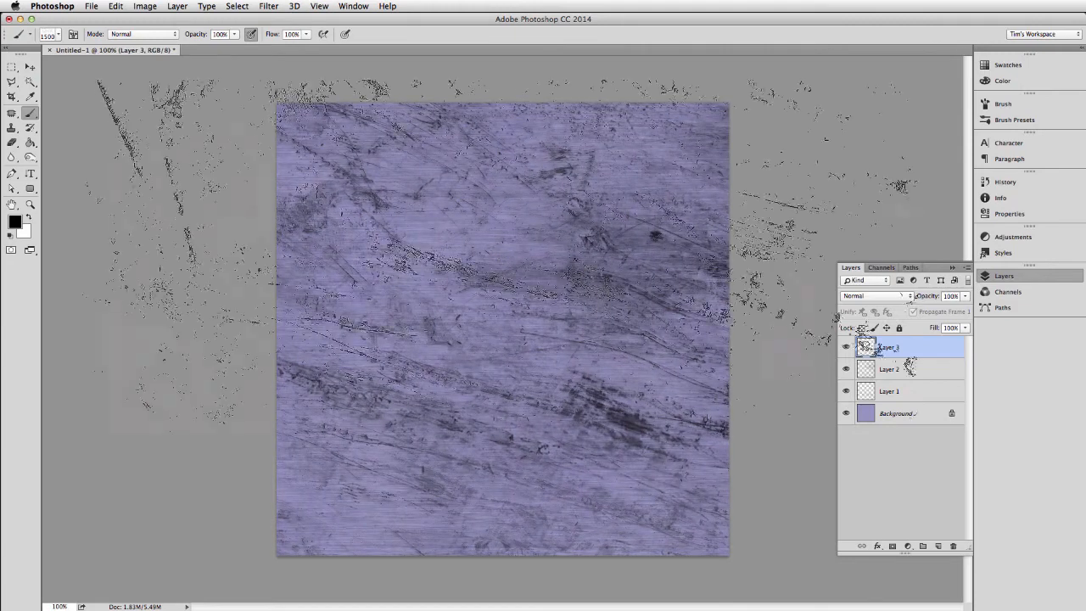
key(m)
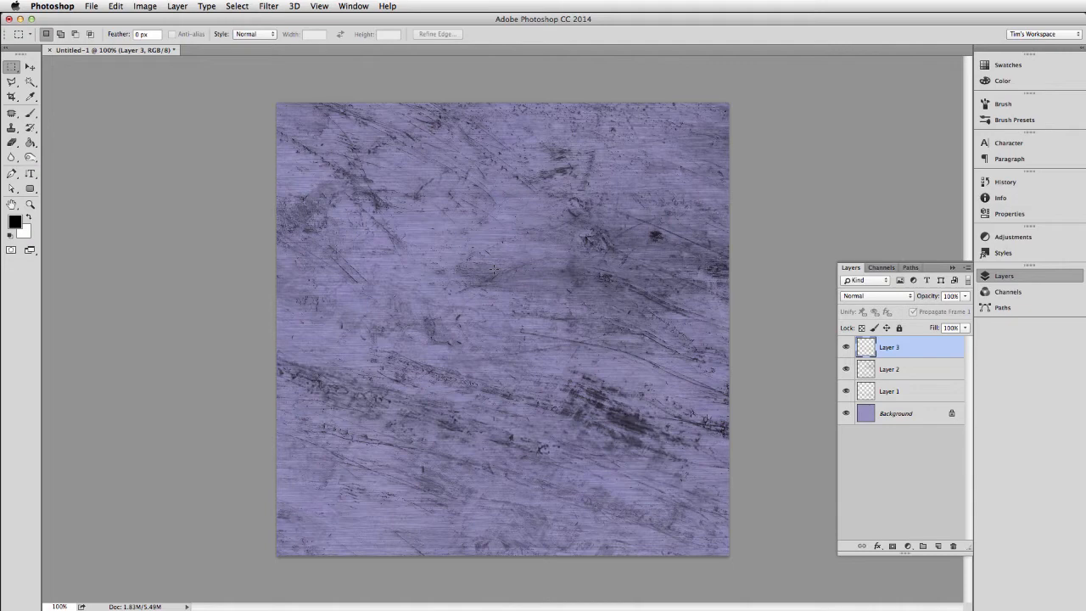
Step: Merge Layers 1 to 3 into a single layer and rename it "scratches"
shift+click(893, 393)
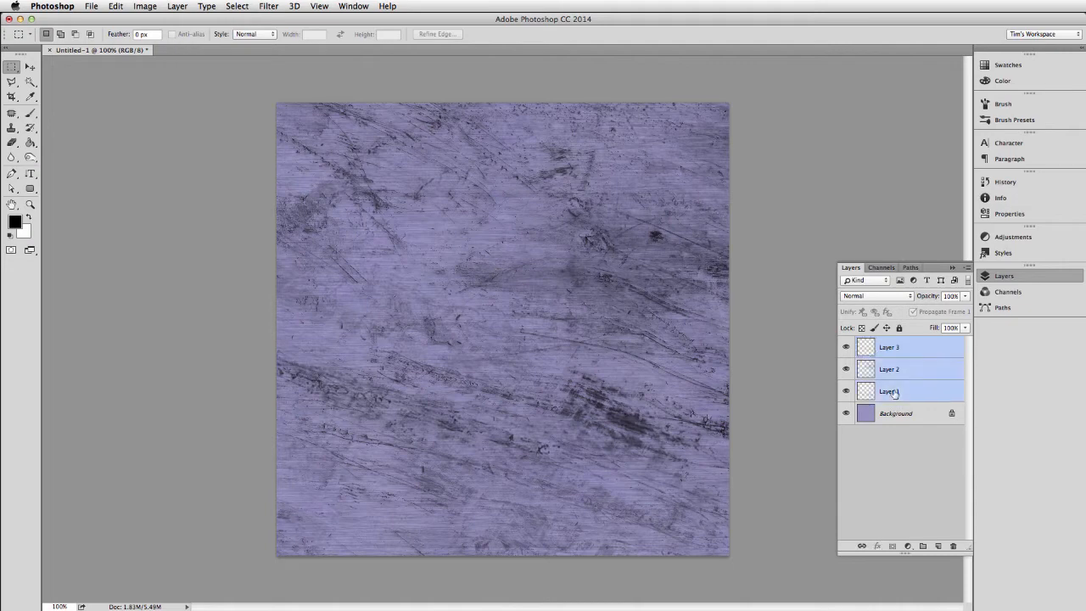
key(super+e)
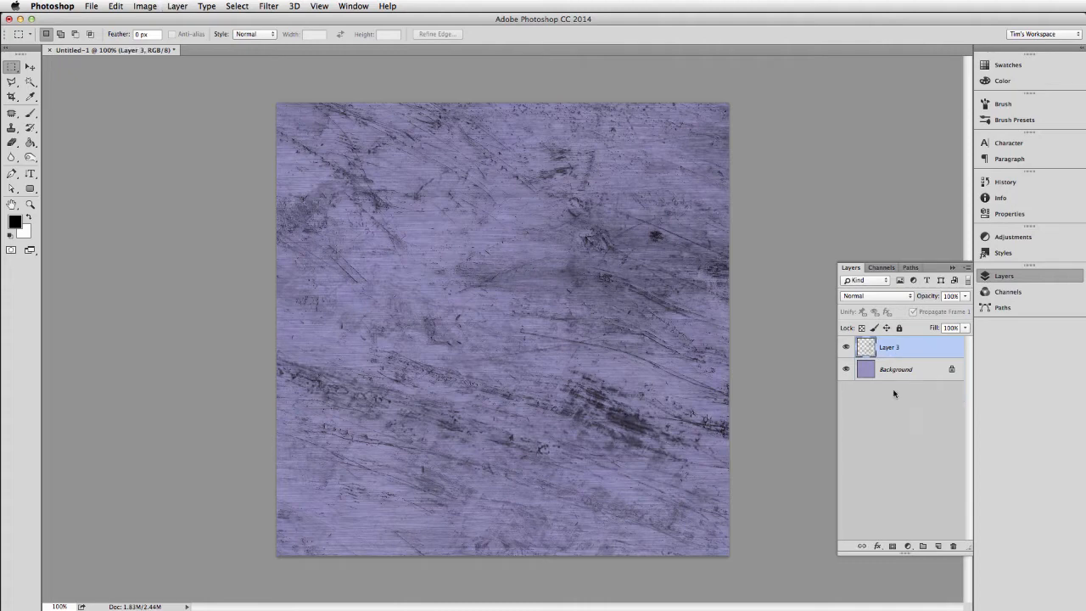
double_click(888, 347)
text(stratches)
key(Return)
Step: Set the scratches layer's opacity to 30%
key(1)
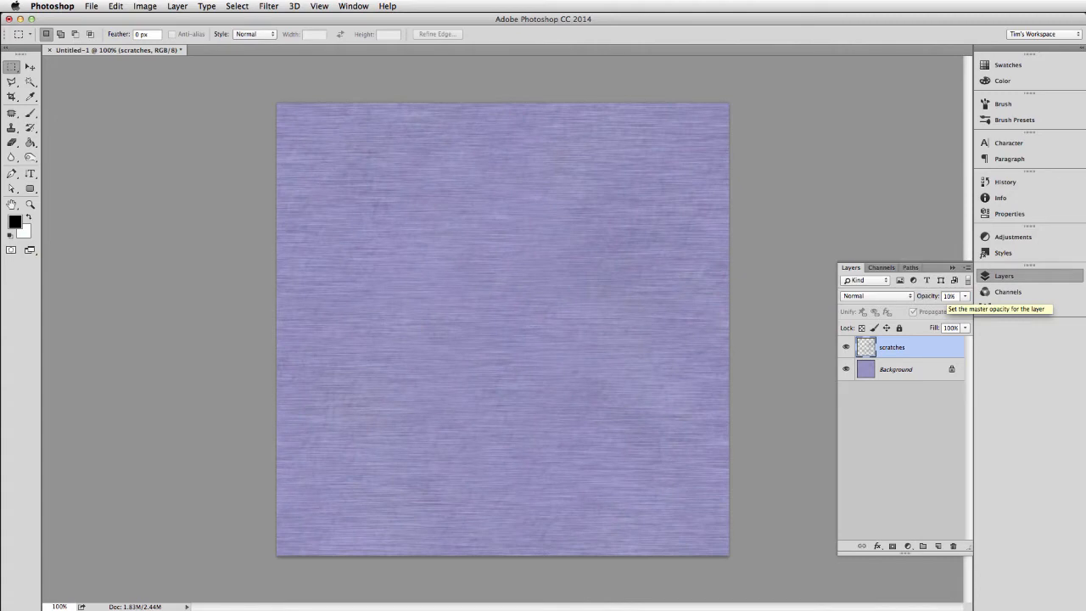
key(2)
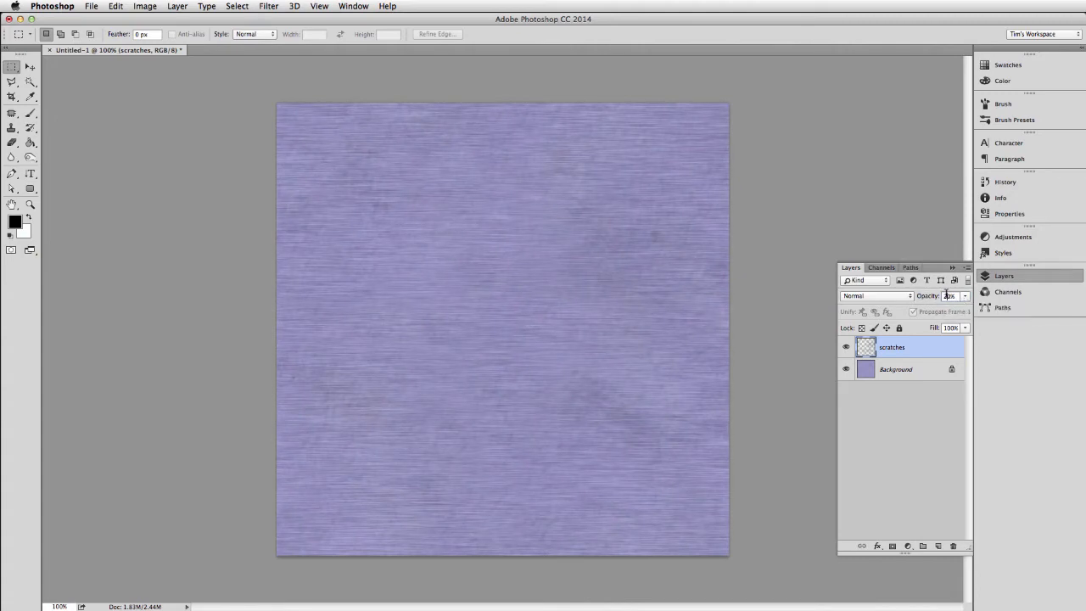
key(3)
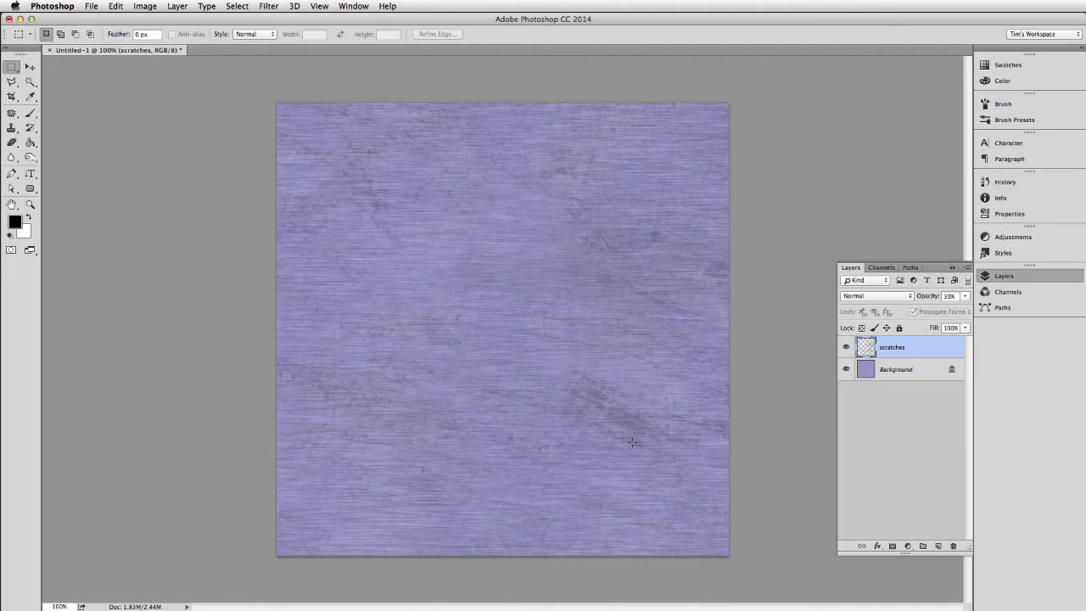
Step: Enlarge the Clone Stamp brush to 300 px and undo the last change
key(s)
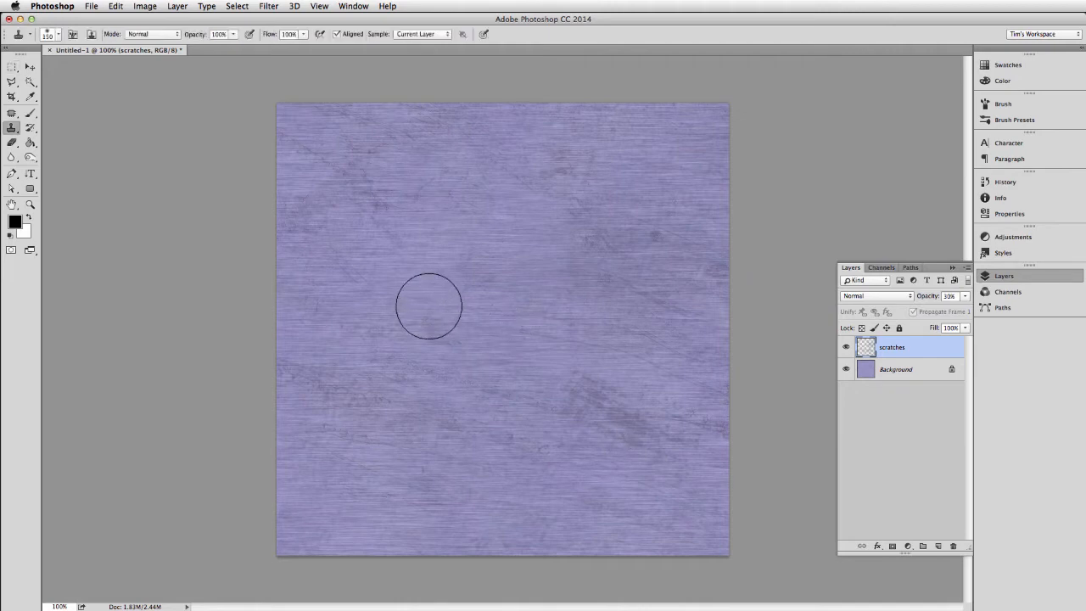
key(bracketright)
key(bracketright)
key(bracketright)
key(bracketright)
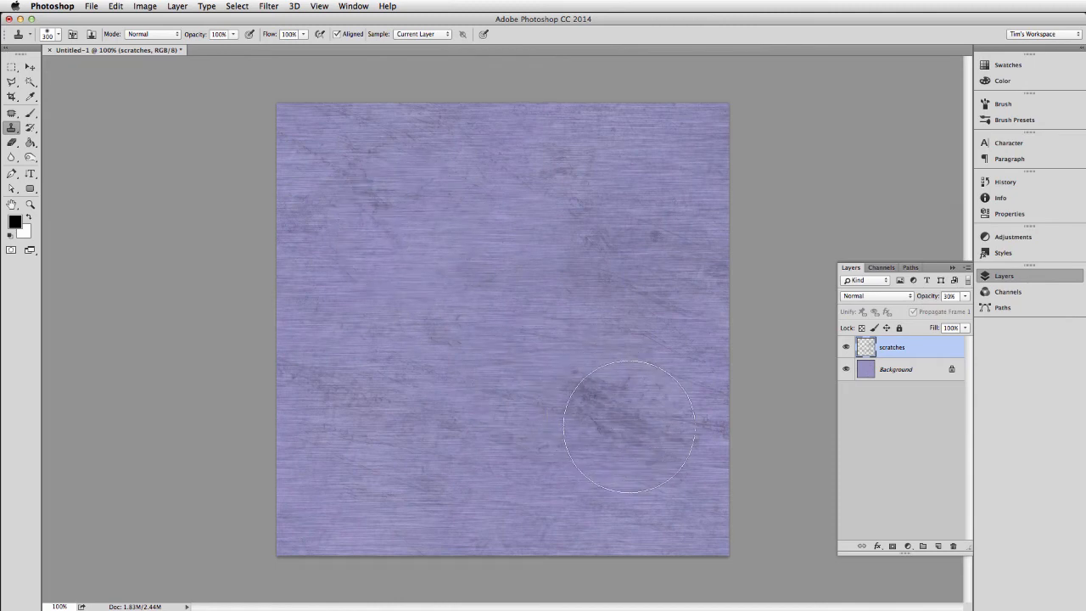
key(super+z)
Step: Enlarge the Eraser to 400 px and erase the dark scratch patch in the lower-right part of the texture
key(e)
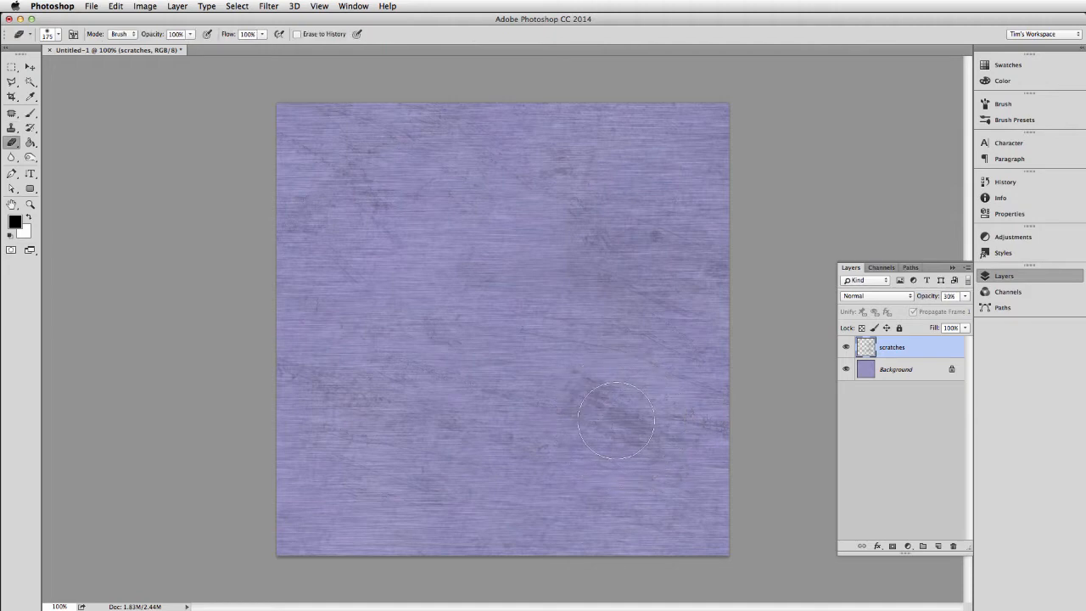
key(bracketright)
key(bracketright)
key(bracketright)
key(bracketright)
click(601, 399)
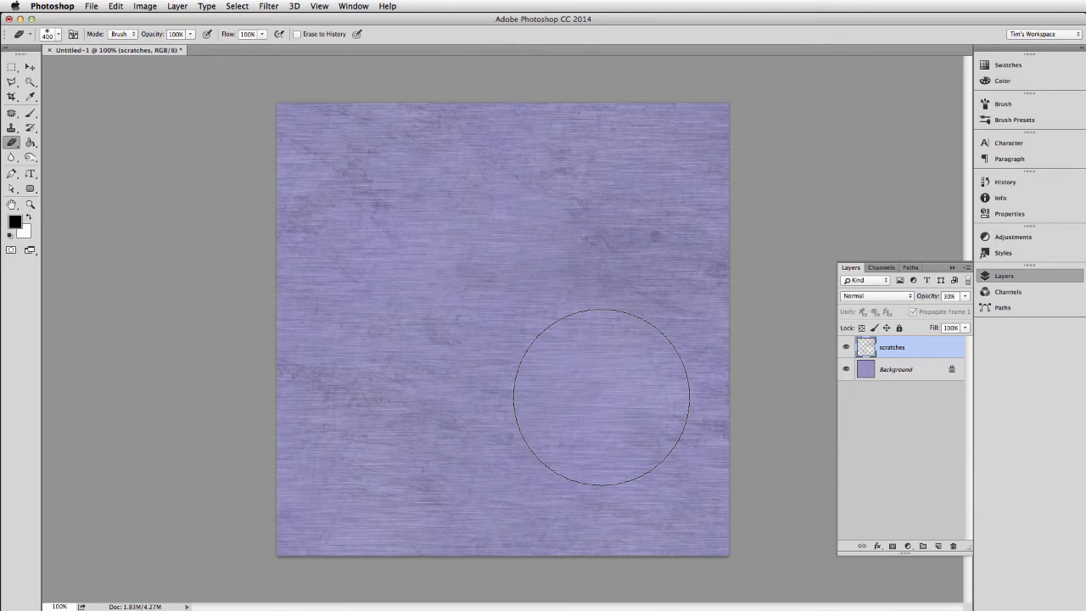
Step: Clone fainter scratches from the texture's upper-left area onto the erased patch with the Clone Stamp
key(s)
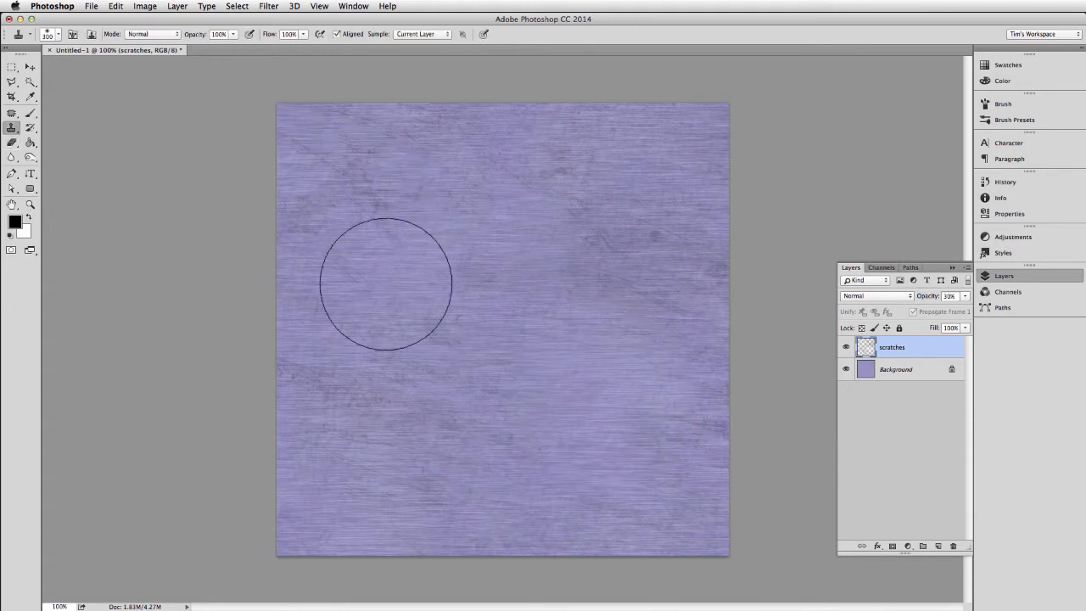
alt+click(392, 230)
click(590, 389)
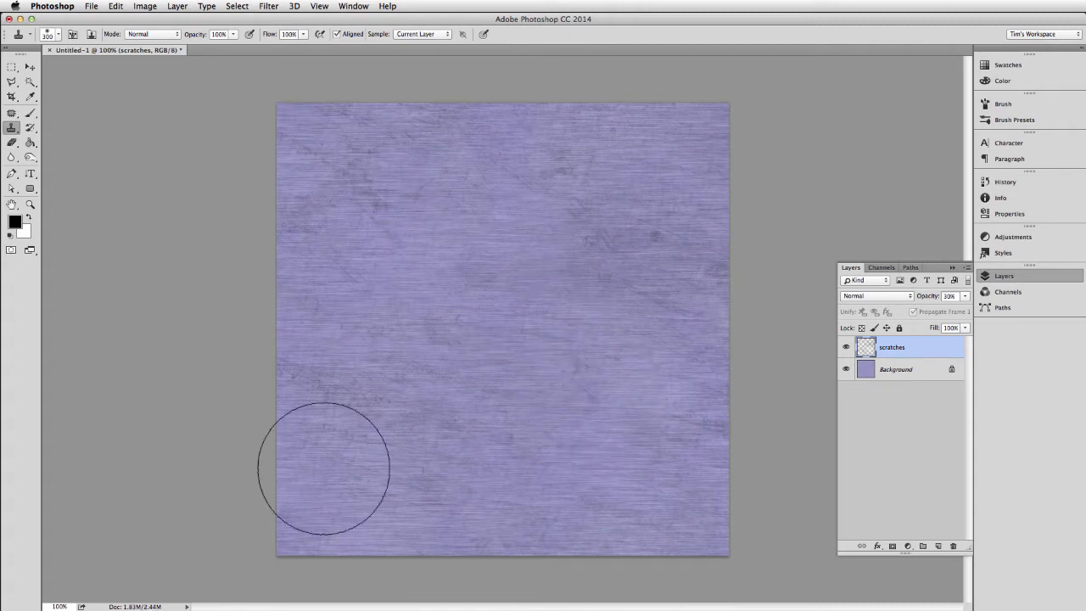
key(super+z)
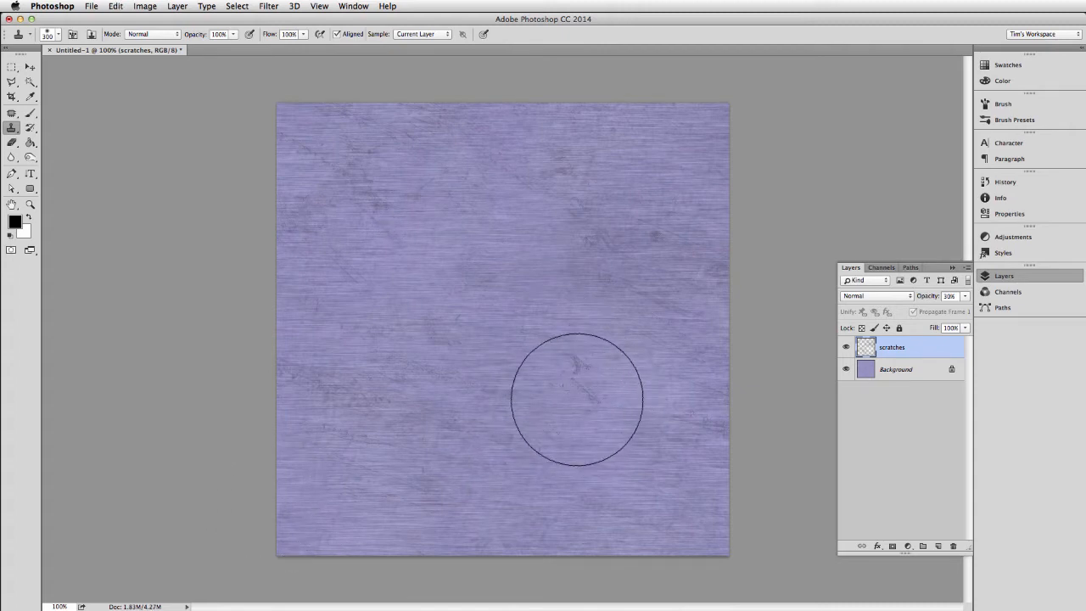
click(577, 392)
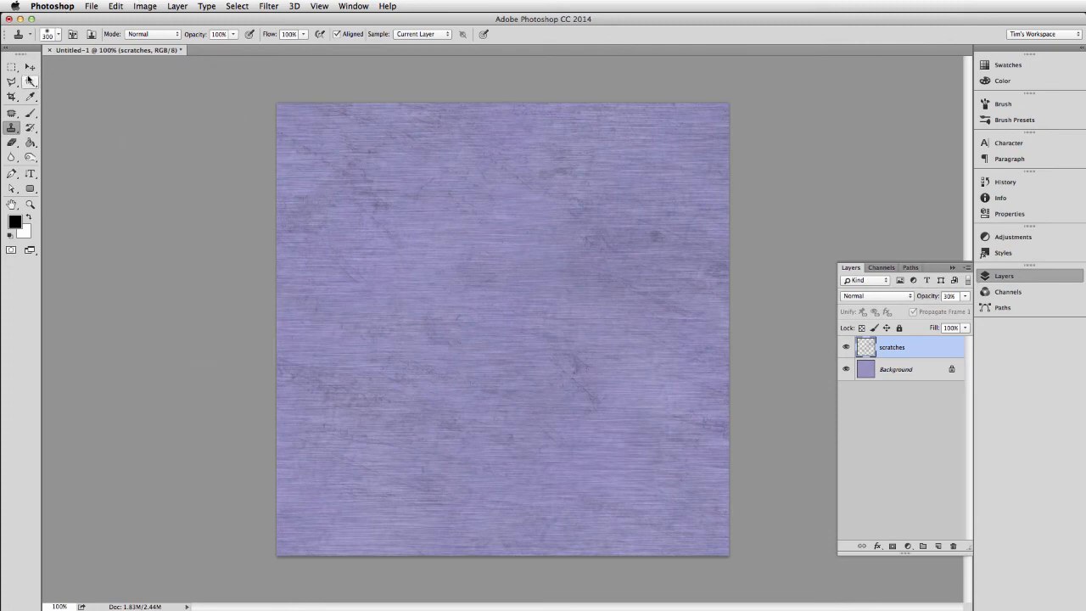
click(12, 67)
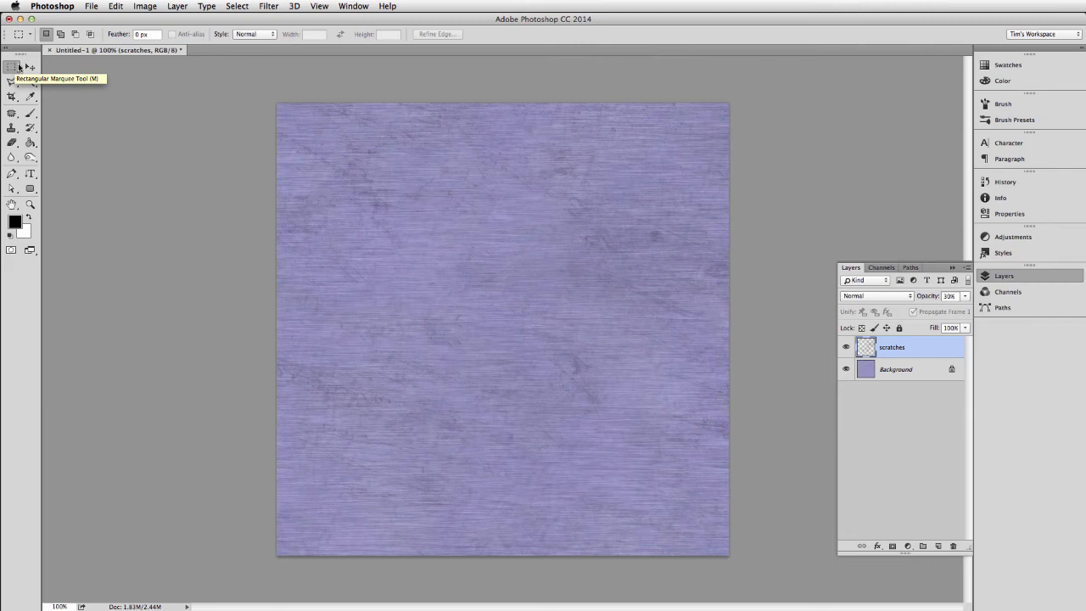
Step: Set the scratches layer's blending mode to Overlay
click(881, 295)
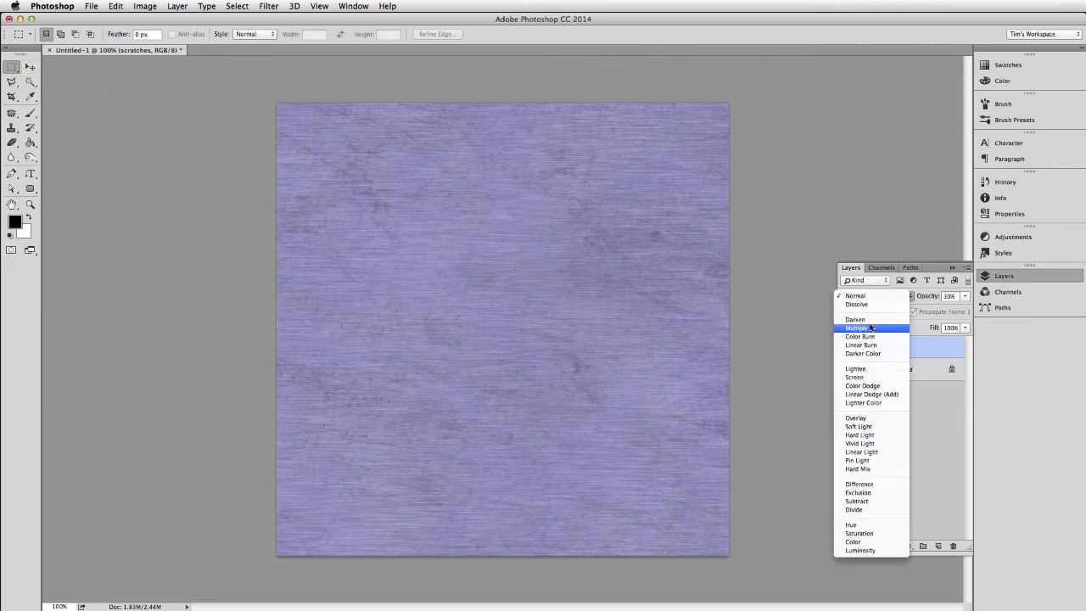
click(870, 328)
click(871, 297)
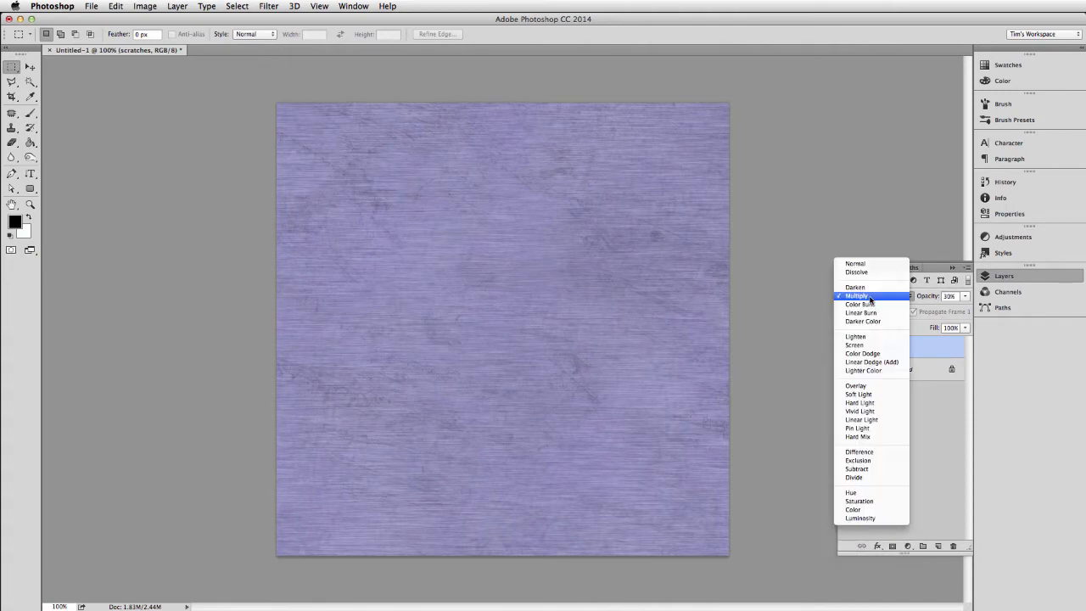
click(873, 387)
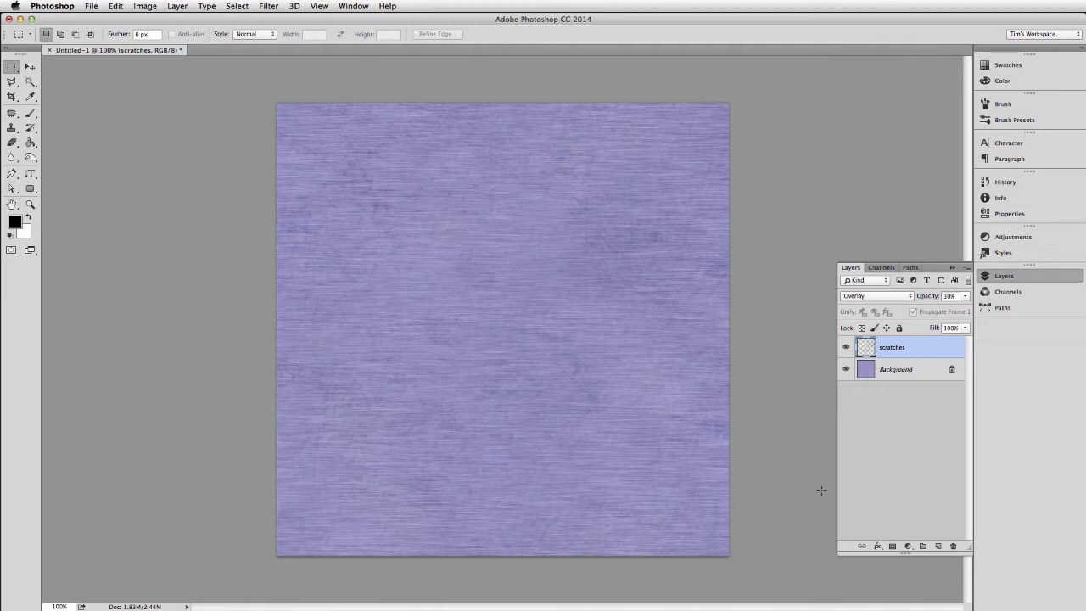
Step: Reduce the Background layer's contrast to -68 with a Brightness/Contrast adjustment using Use Legacy
click(902, 375)
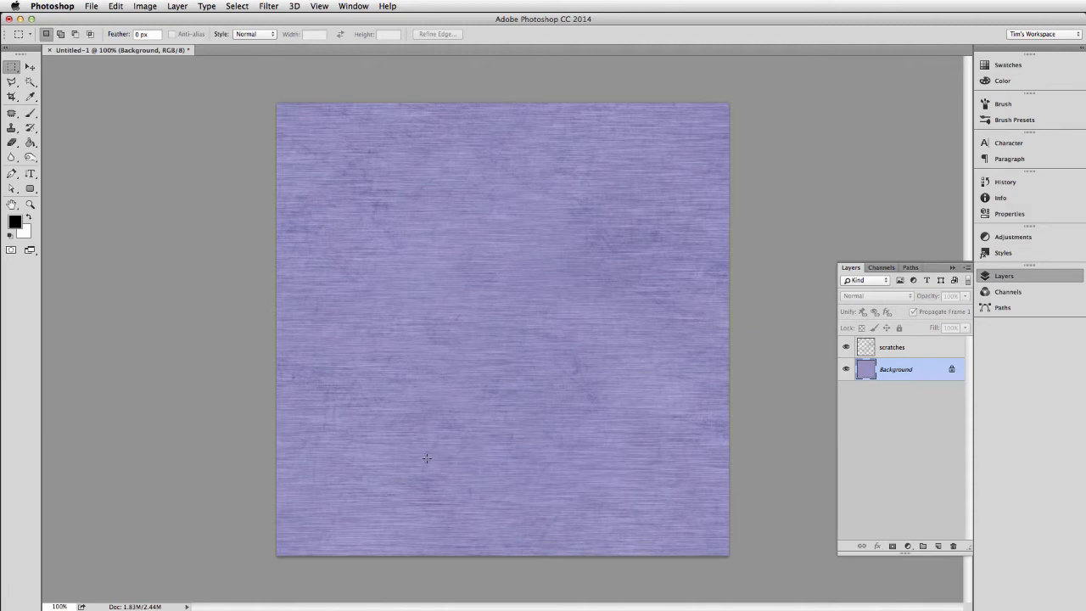
click(114, 7)
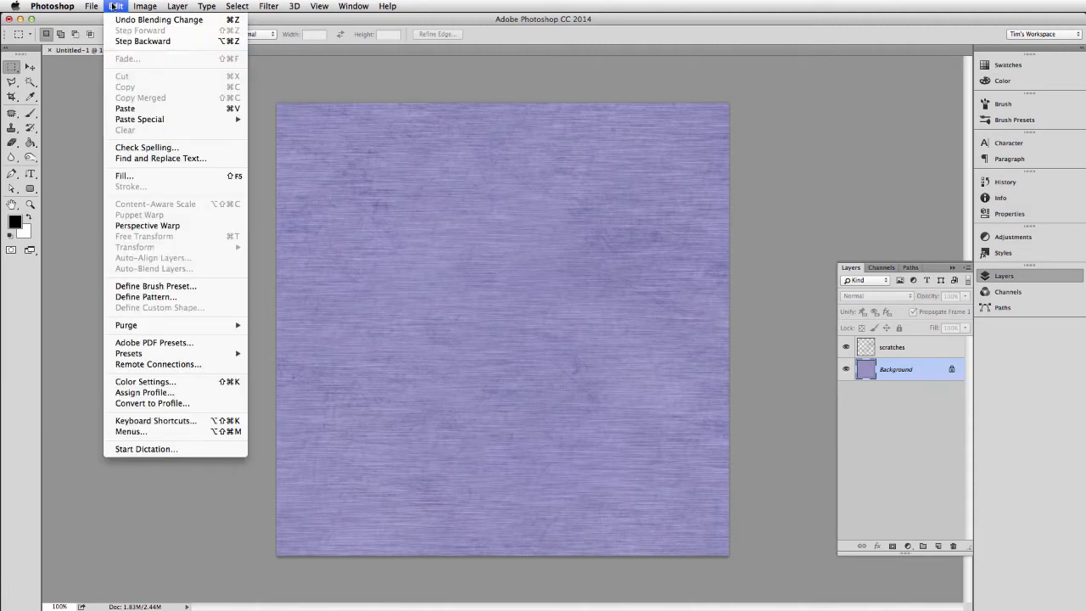
mouse_move(144, 7)
mouse_move(150, 39)
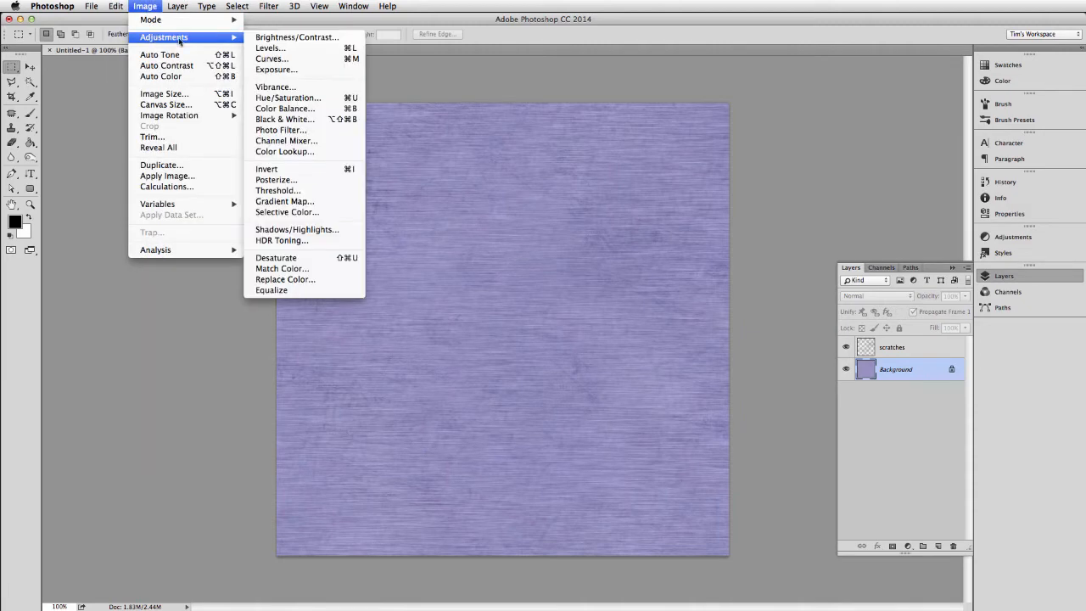
click(259, 40)
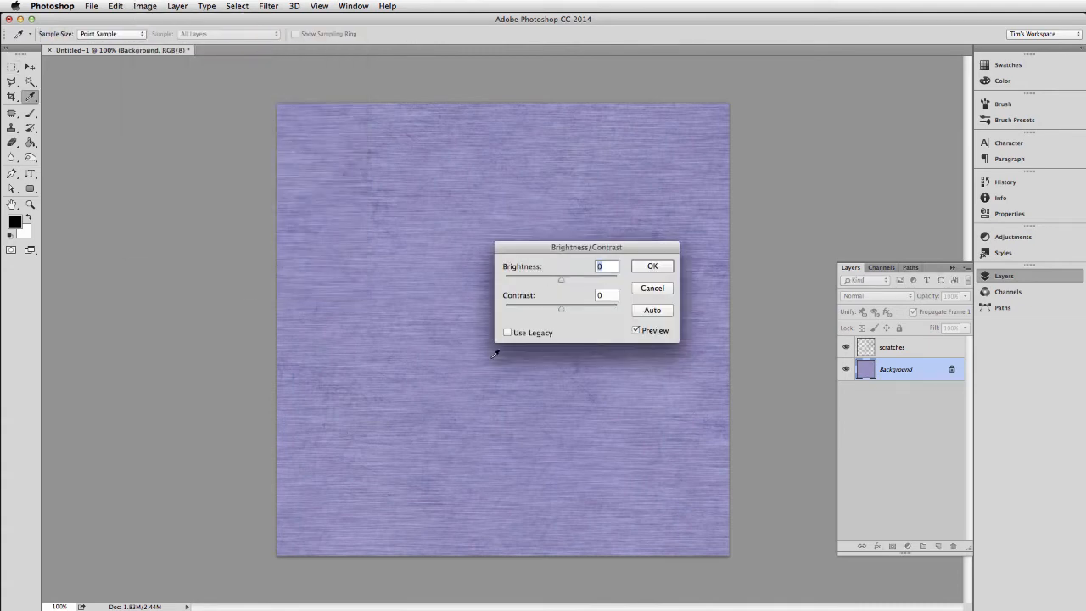
click(507, 333)
drag(561, 307, 523, 309)
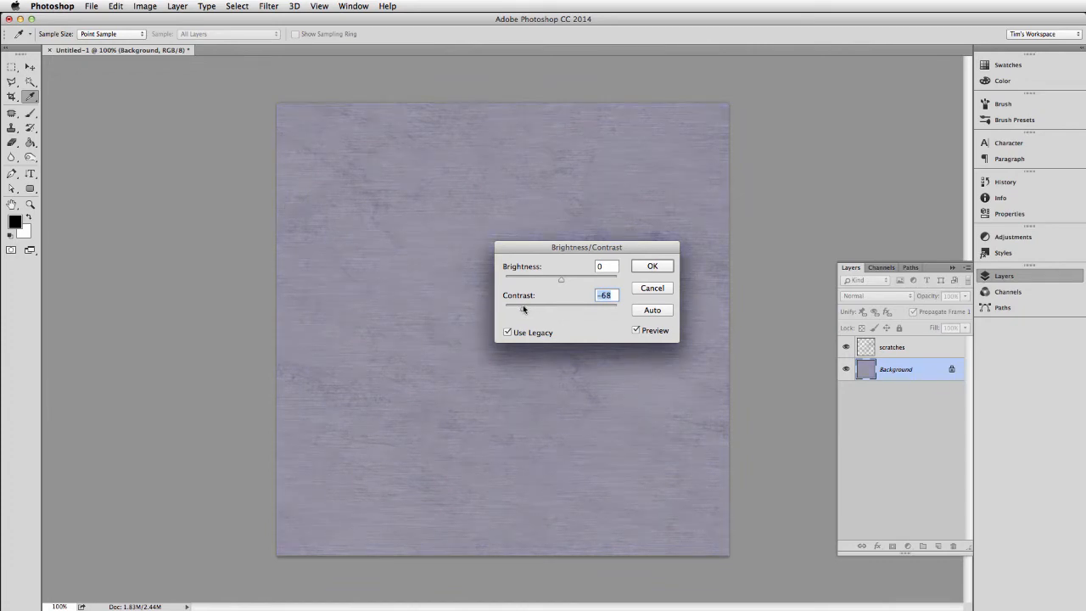
click(652, 266)
key(m)
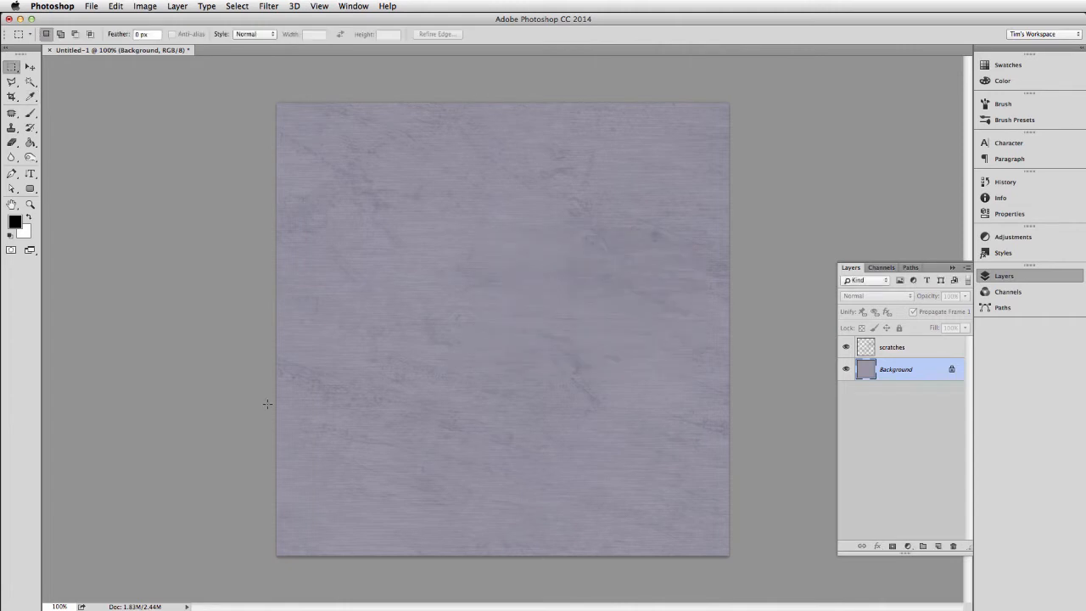
Step: Apply a Hue/Saturation adjustment to the Background layer with saturation +58 and hue -8
key(super+u)
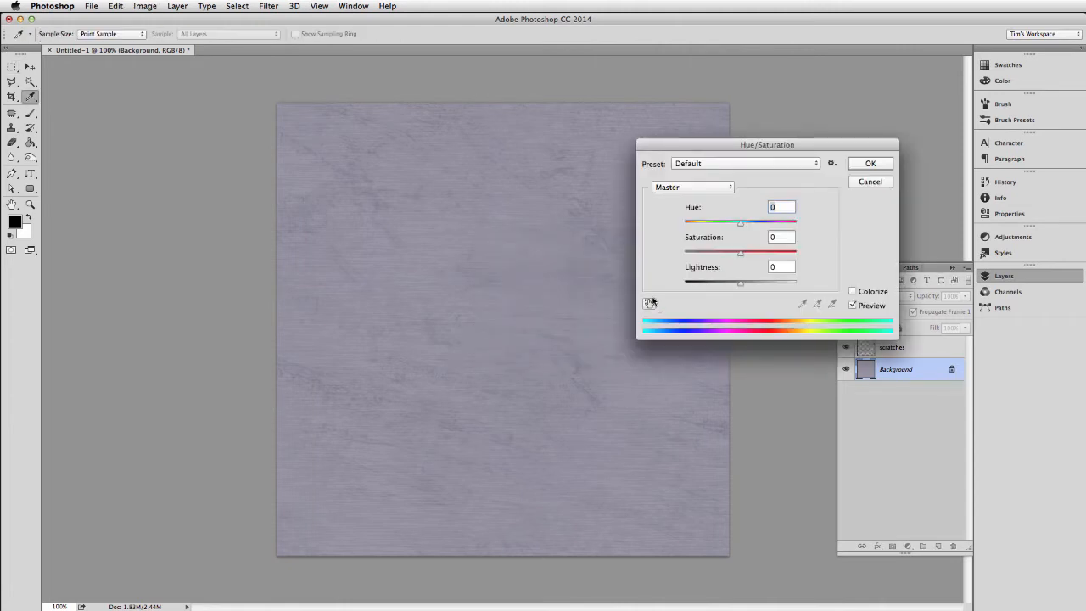
drag(740, 252, 773, 254)
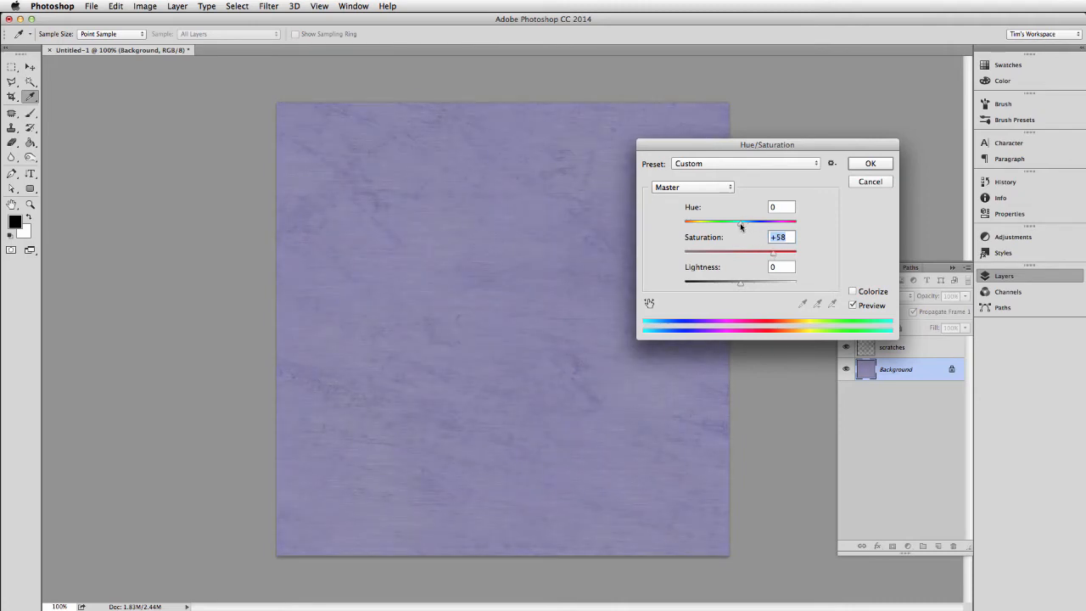
drag(740, 222, 740, 223)
drag(744, 226, 735, 226)
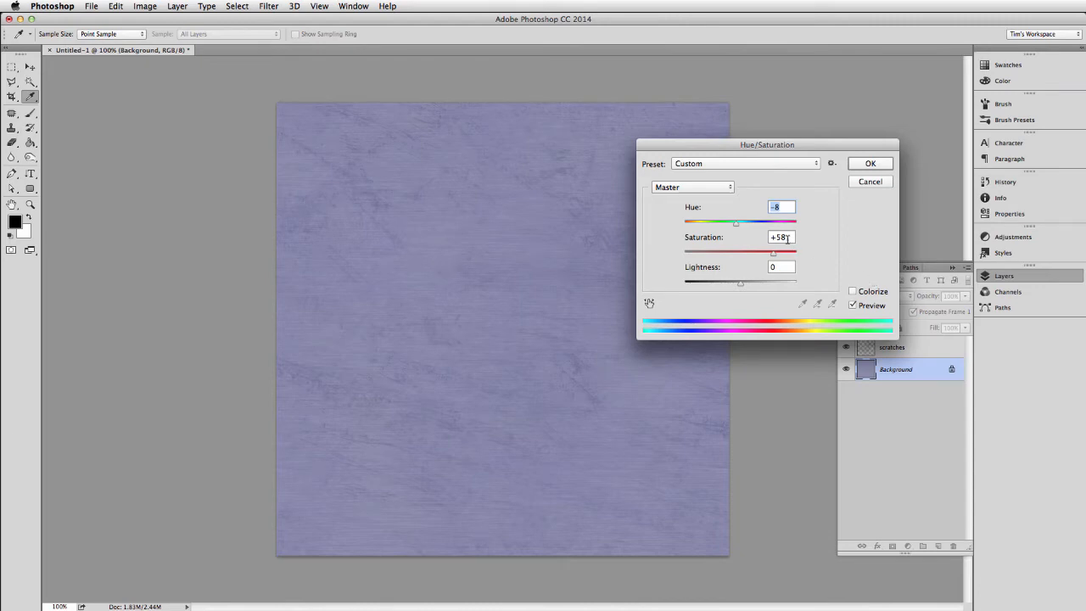
click(869, 164)
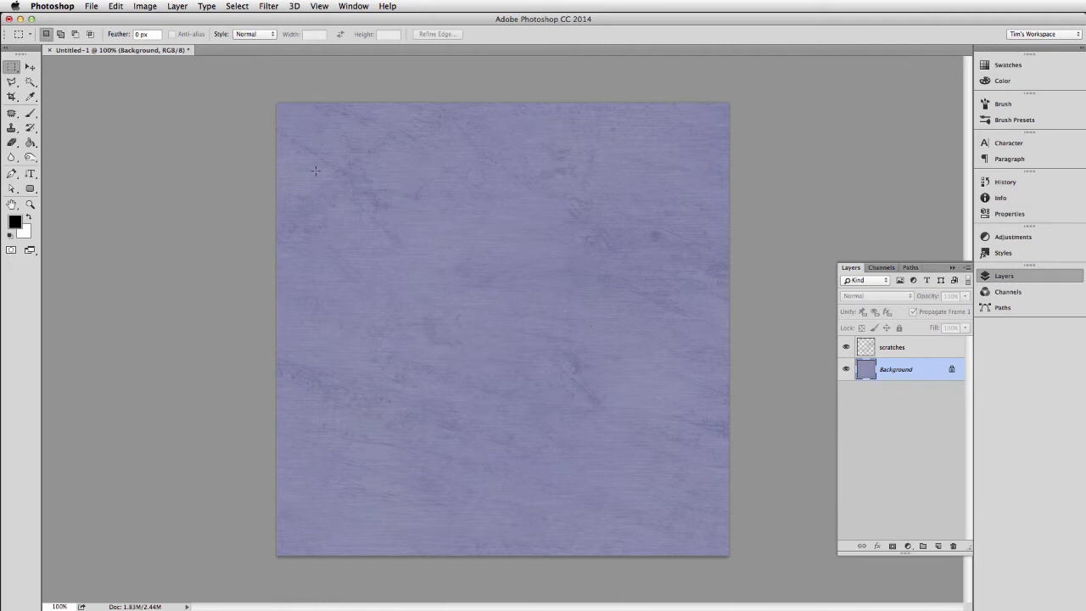
drag(328, 148, 513, 283)
click(901, 348)
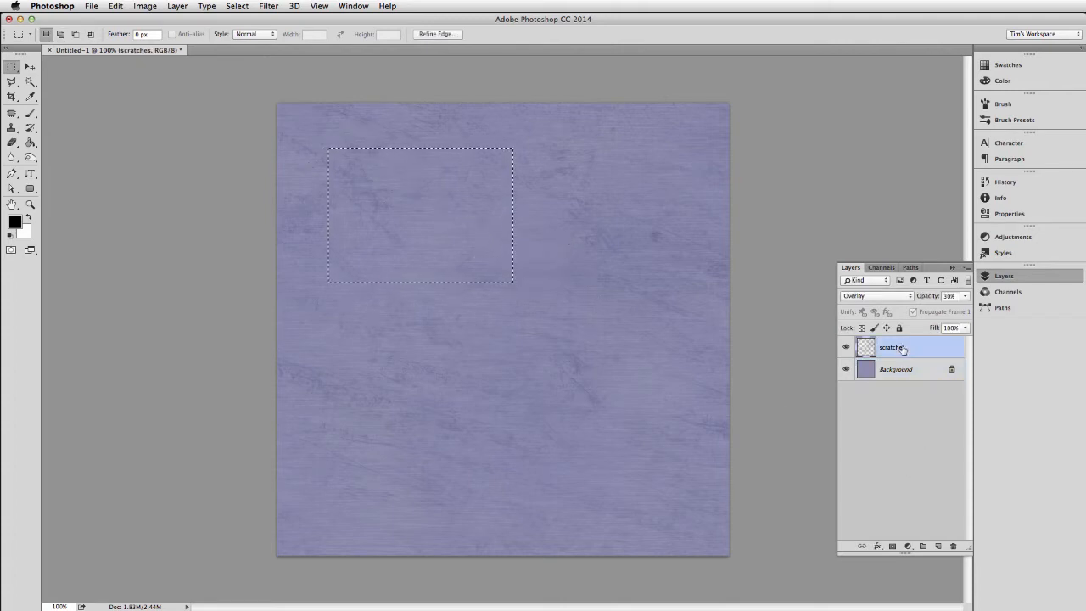
click(937, 546)
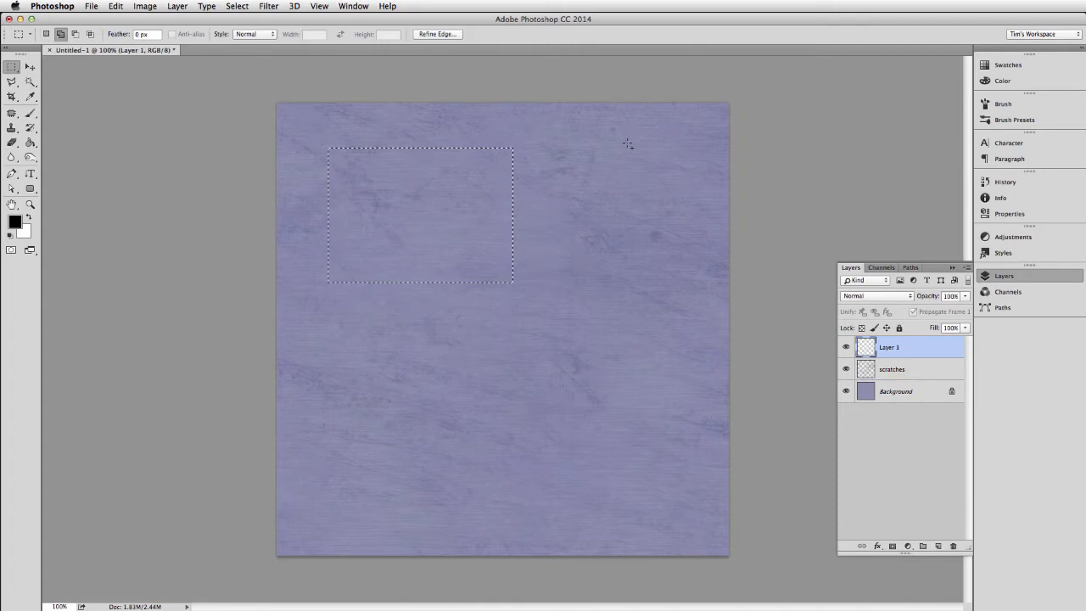
drag(617, 144, 679, 378)
drag(309, 486, 379, 414)
drag(501, 498, 544, 375)
drag(672, 500, 737, 563)
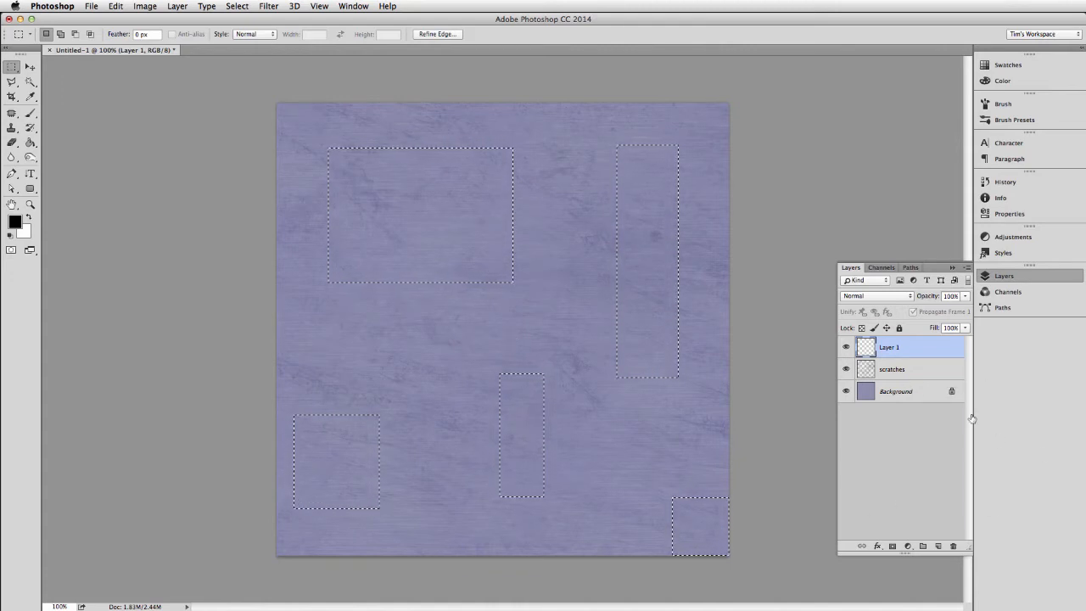
click(953, 547)
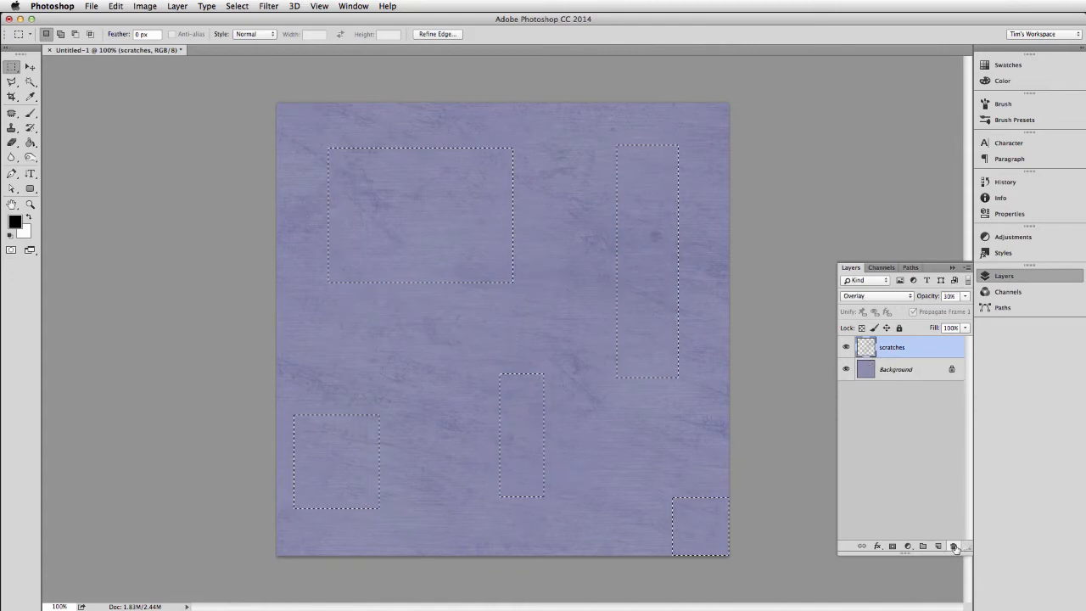
click(904, 373)
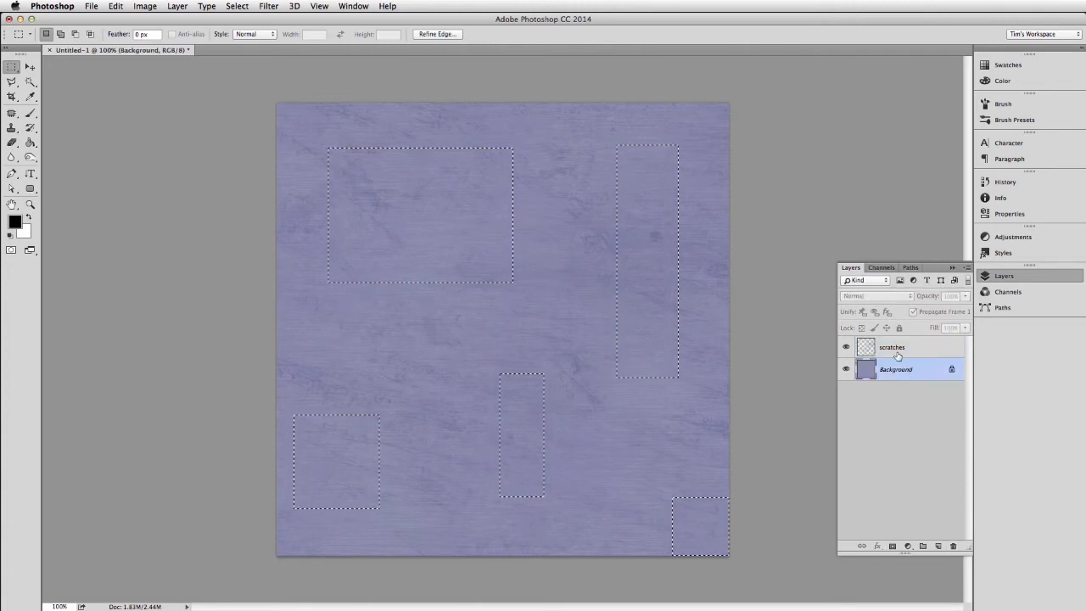
key(super+d)
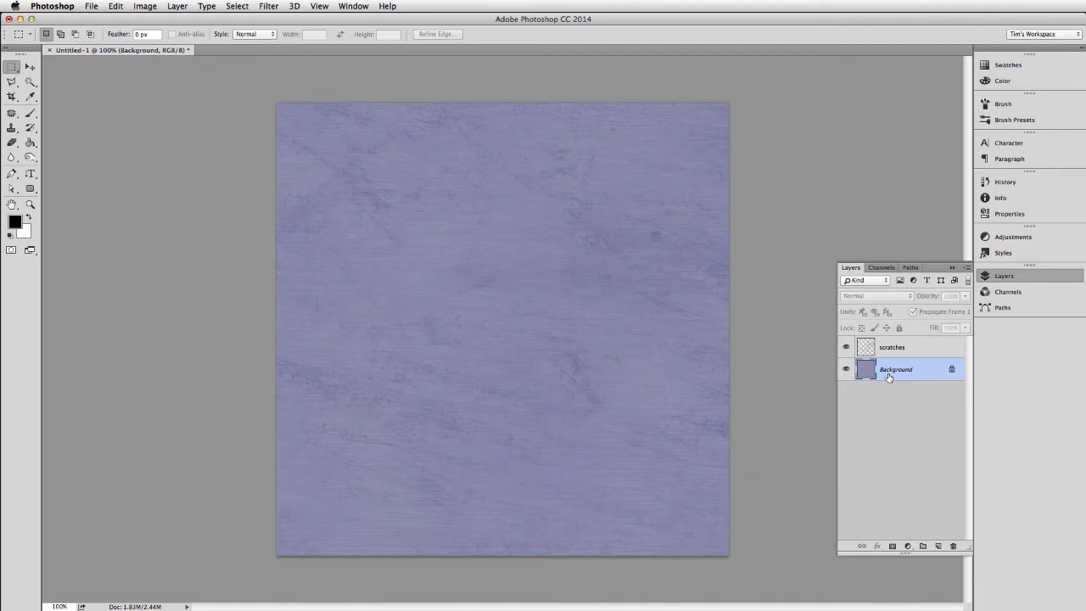
Step: Stamp the scratches and Background layers into a merged layer on top and name it "comp with scratches"
shift+click(899, 347)
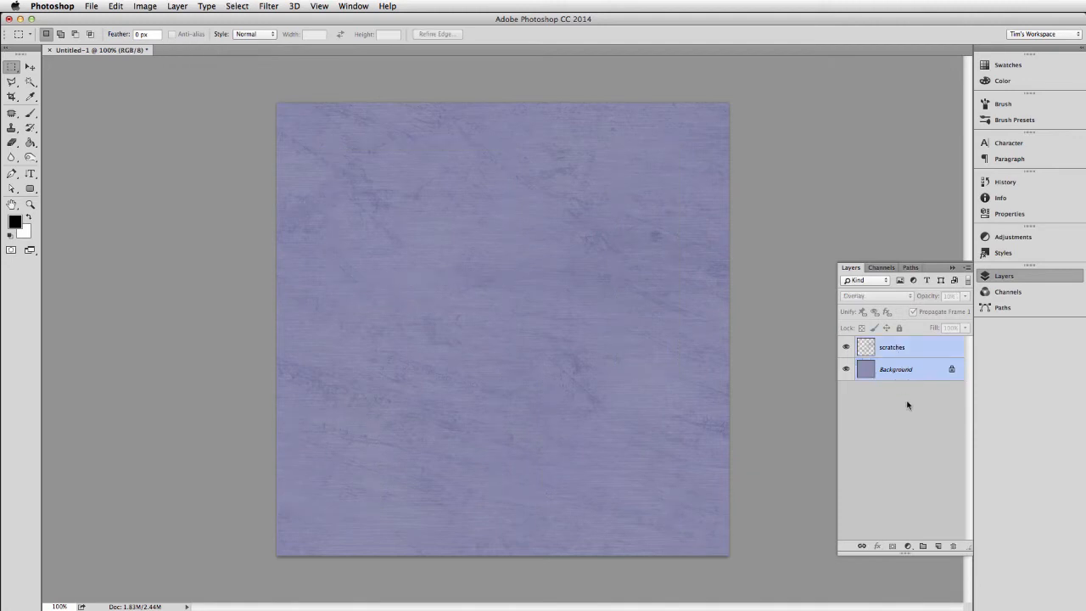
key(super+alt+e)
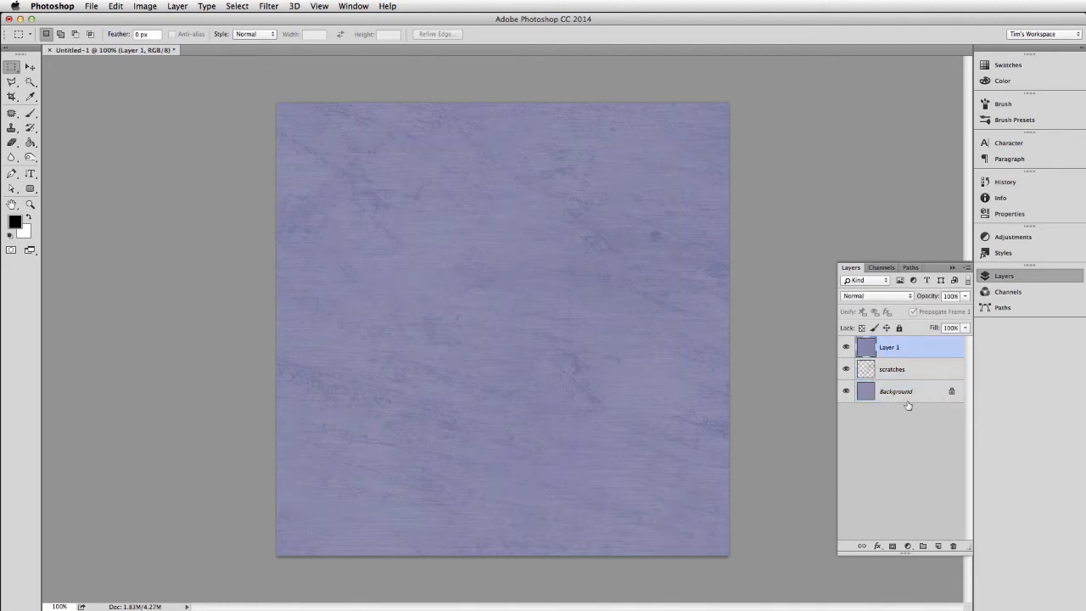
double_click(891, 348)
text(com)
key(BackSpace)
key(BackSpace)
key(BackSpace)
key(Return)
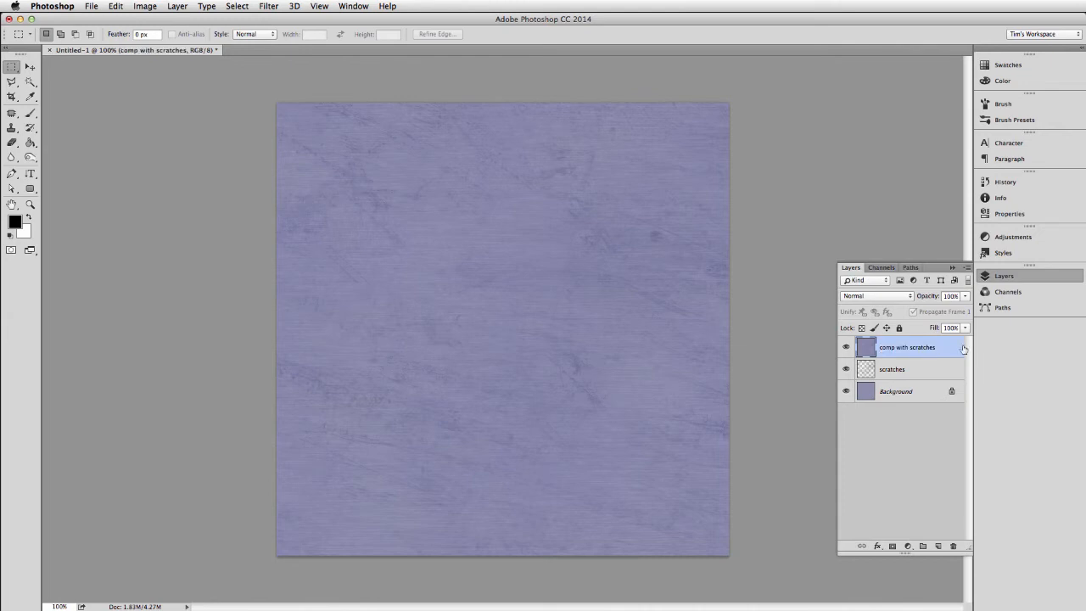
Step: Select four separate rectangles on the texture: a tall upper-left one, wide lower-right and upper-right ones, and a small lower-left one
drag(365, 154, 441, 301)
key(shift)
drag(554, 407, 730, 463)
drag(408, 409, 330, 476)
drag(524, 160, 596, 310)
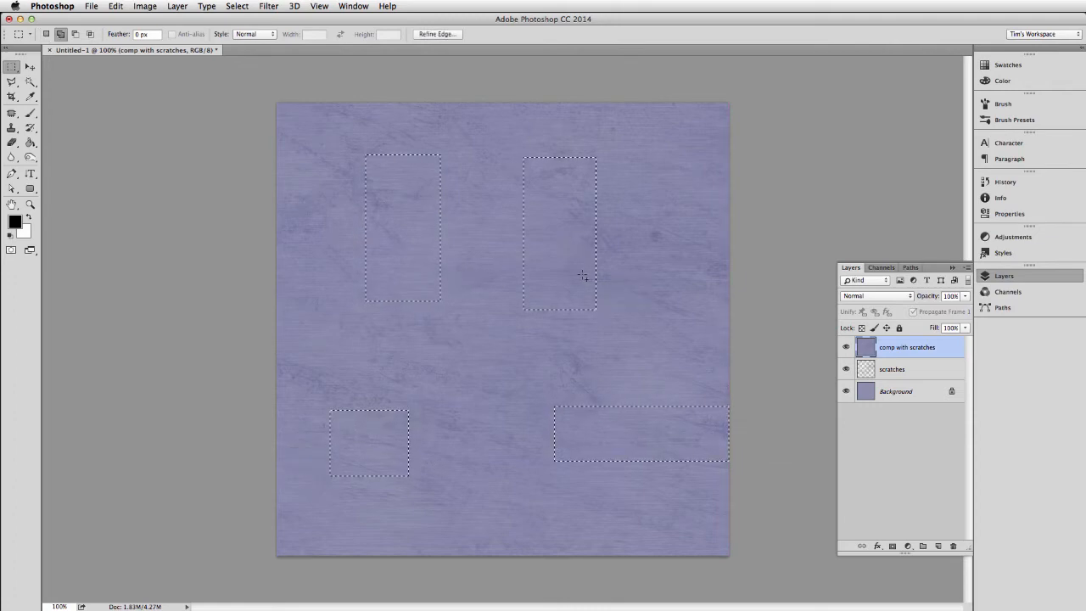
key(super+z)
drag(523, 208, 668, 251)
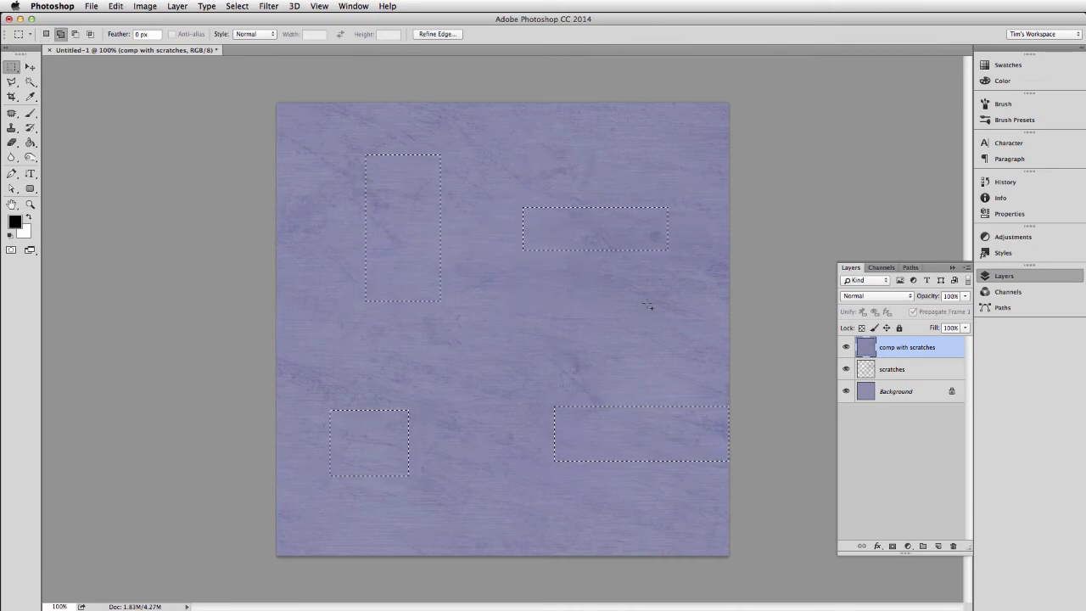
Step: Add five rectangles to the selection: a small square at right, a narrow vertical strip, the top-right corner, and two on the left edge
drag(651, 303, 702, 359)
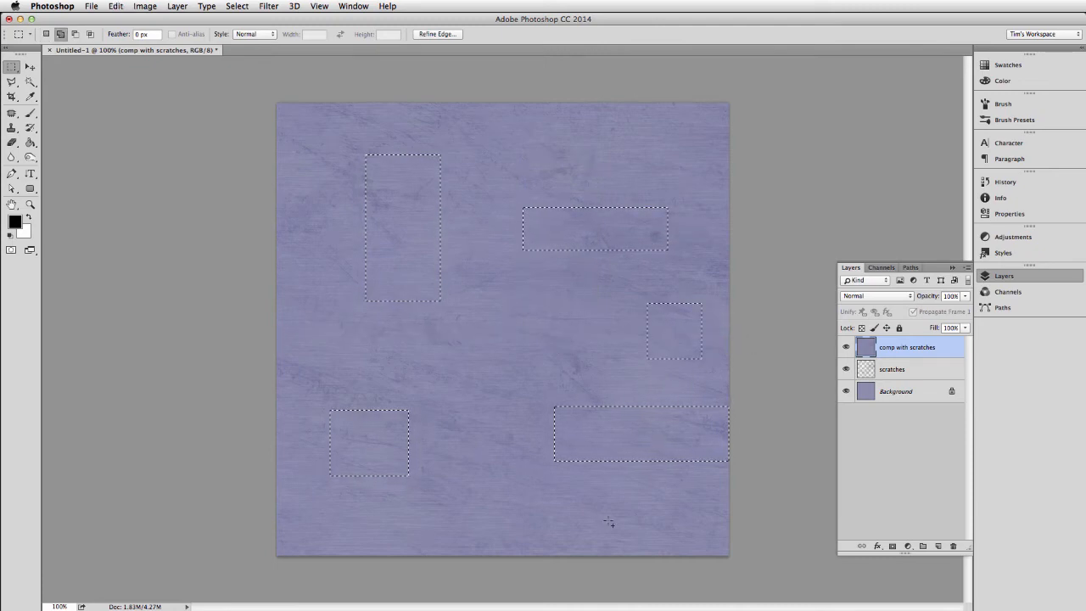
drag(466, 354, 495, 506)
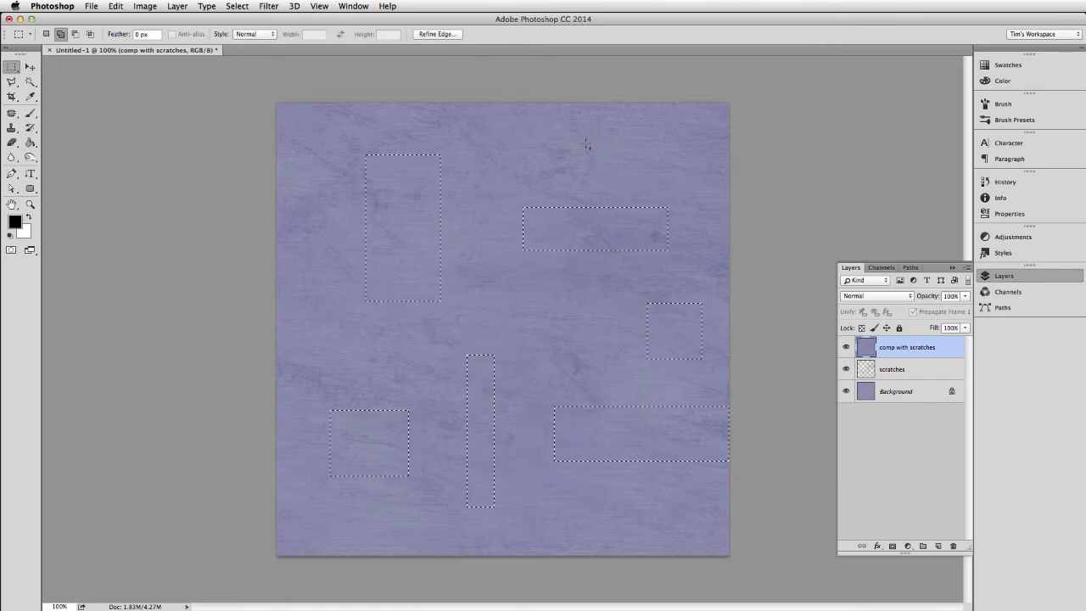
drag(599, 147, 778, 66)
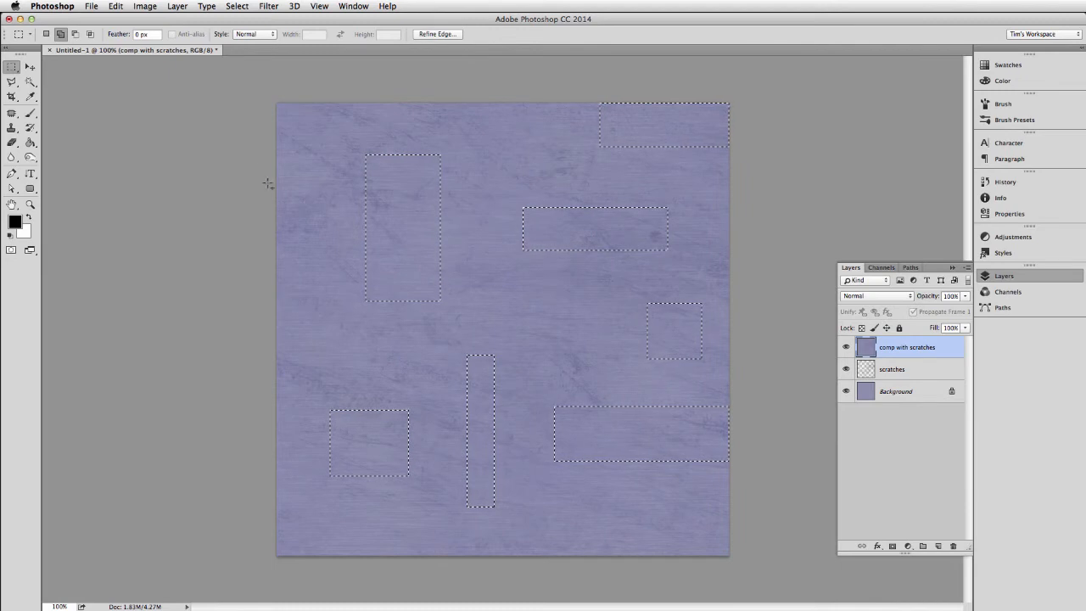
drag(319, 174, 240, 201)
drag(318, 244, 263, 268)
drag(332, 229, 272, 273)
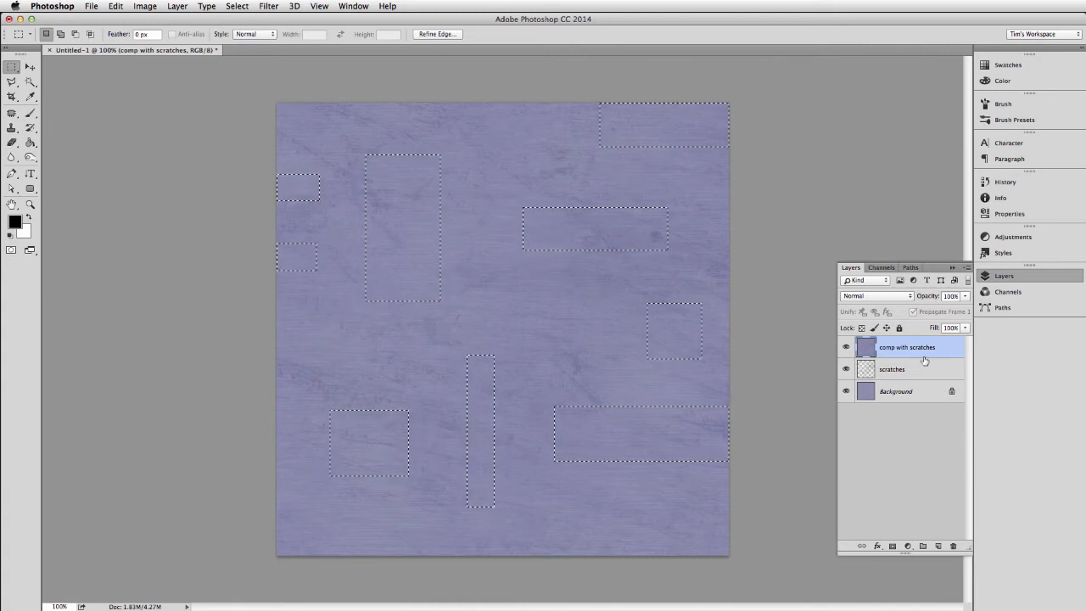
Step: Copy the selected areas of comp with scratches to a new layer and view that layer alone before showing all layers again
key(super+j)
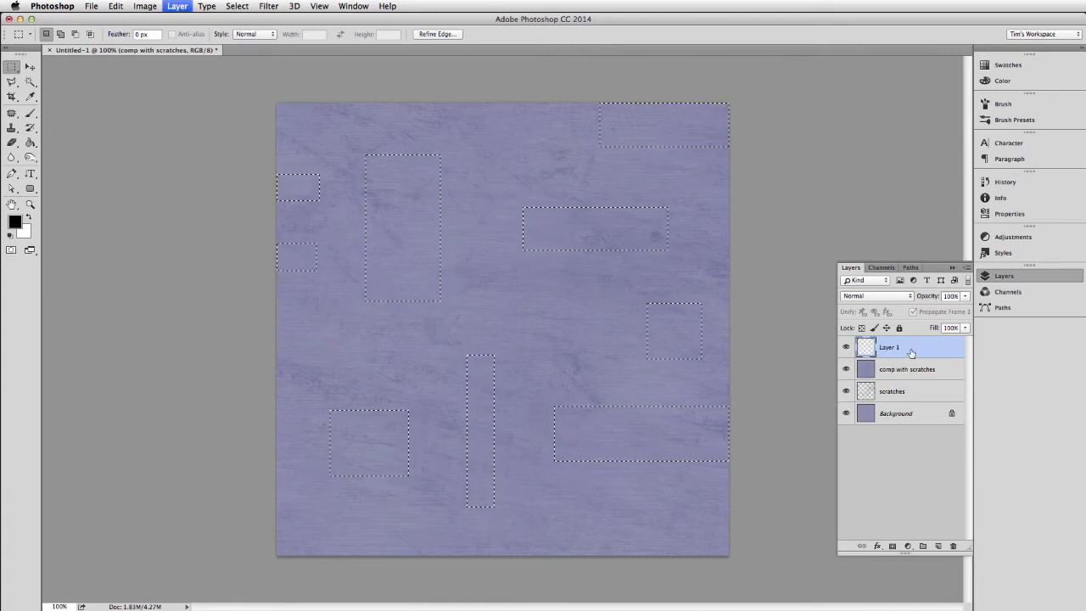
drag(845, 370, 847, 432)
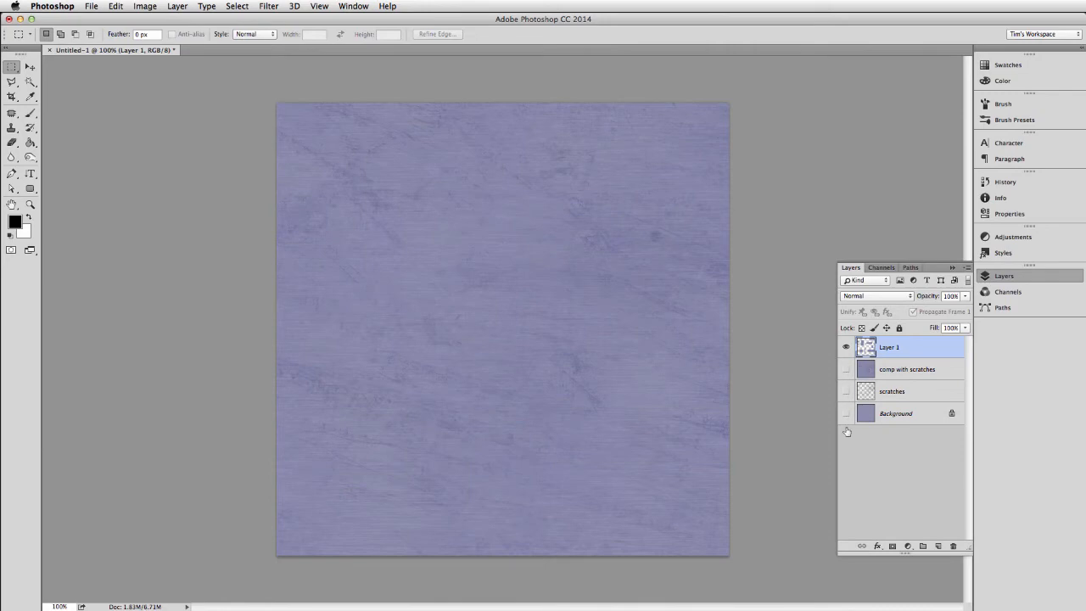
drag(846, 370, 849, 429)
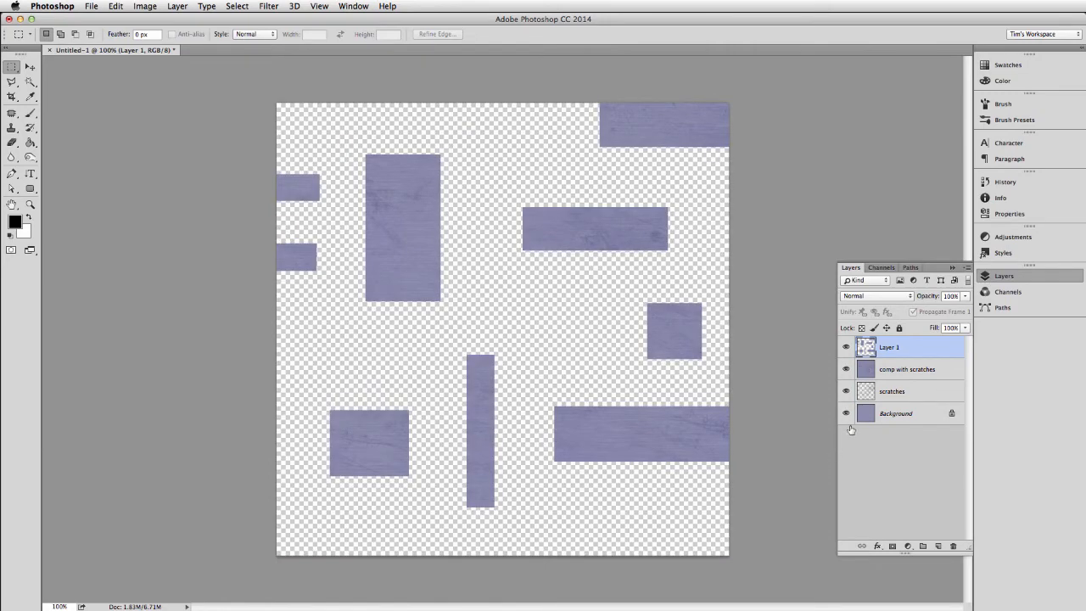
Step: Add an Outer Glow to the copied rectangles' layer with Normal blend mode, 75% opacity and black (000000) as the glow colour
click(878, 547)
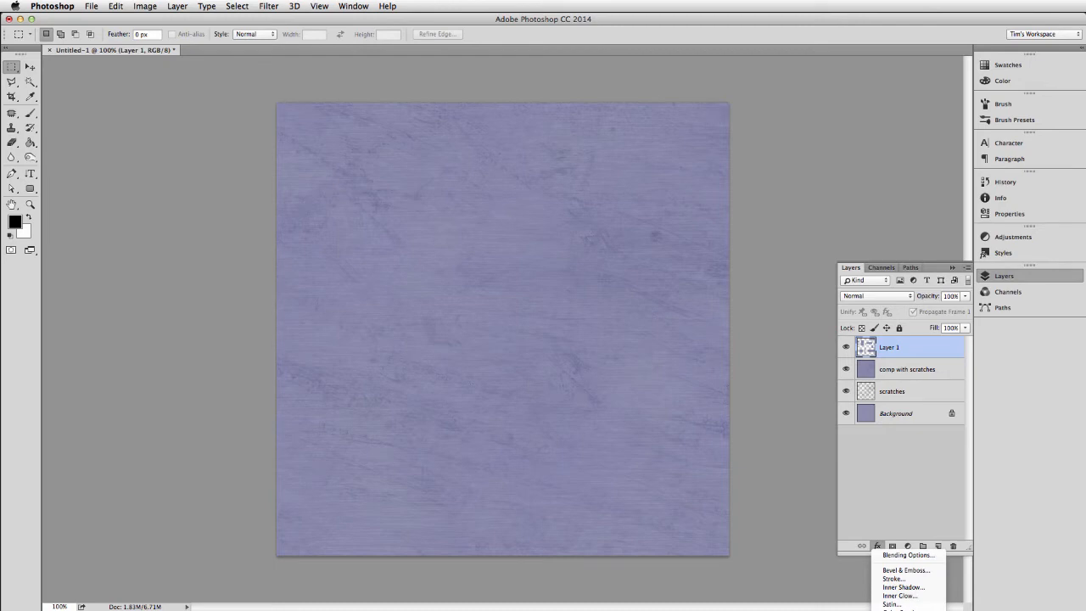
click(901, 610)
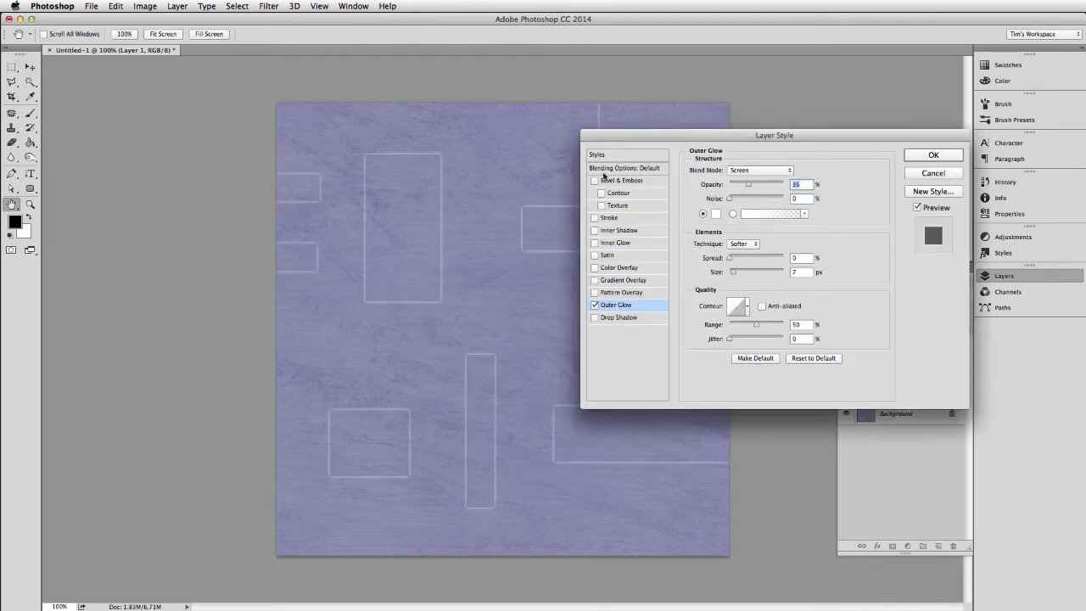
click(743, 171)
click(740, 89)
text(75)
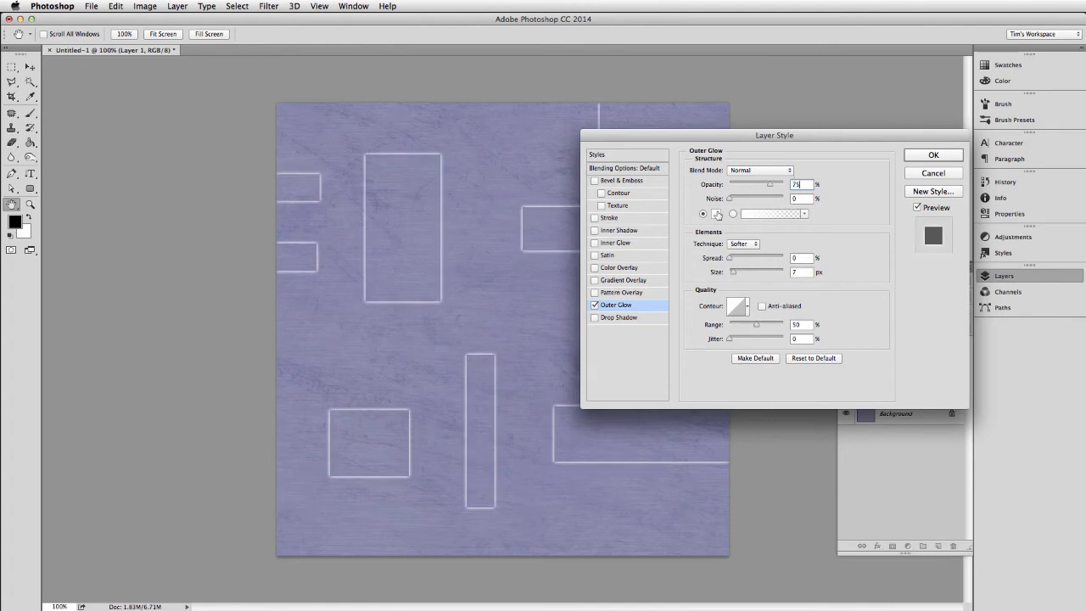
click(715, 214)
drag(455, 165, 496, 276)
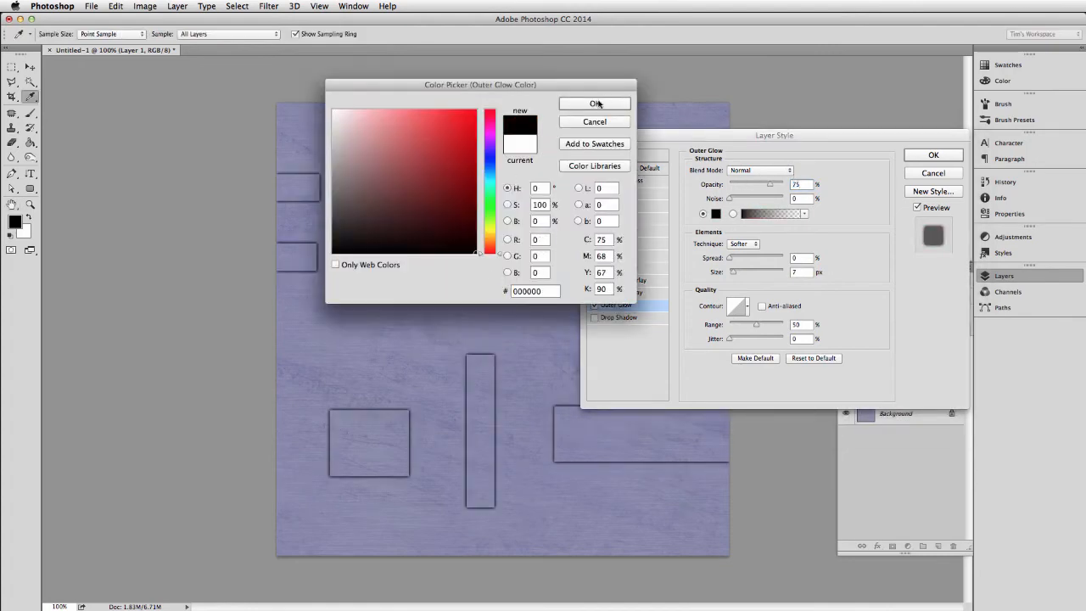
click(601, 103)
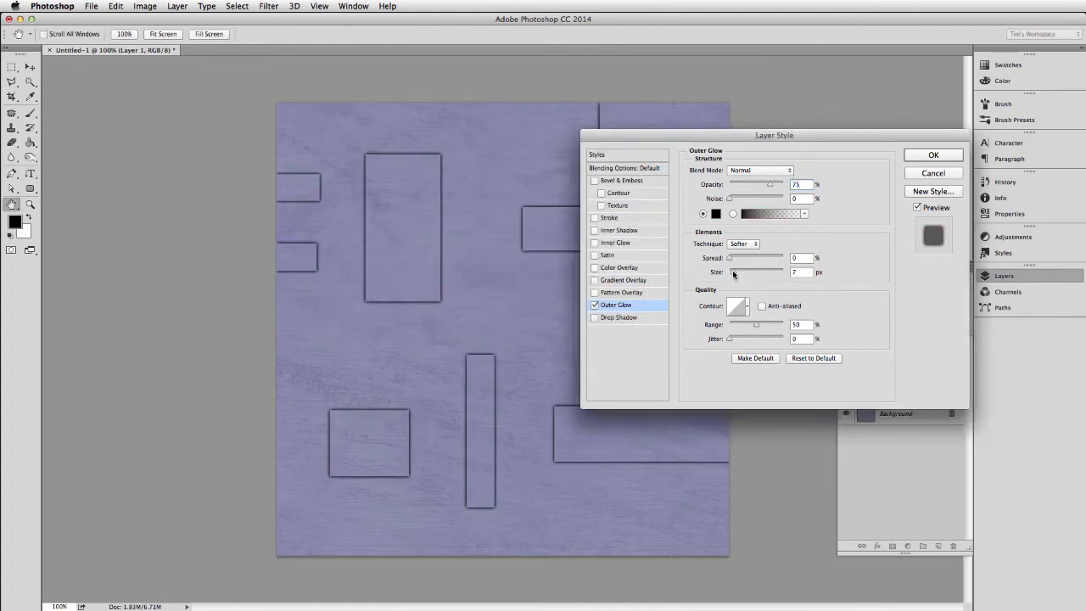
Step: Set the outer glow's size to 16 px and its opacity to 35%
drag(732, 272, 735, 274)
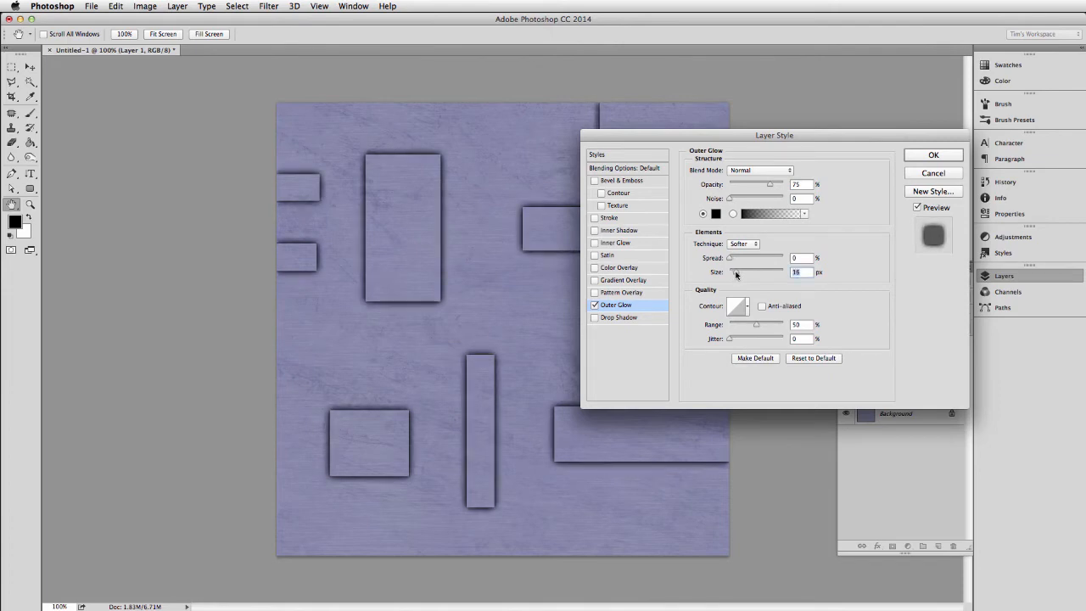
click(792, 184)
text(35)
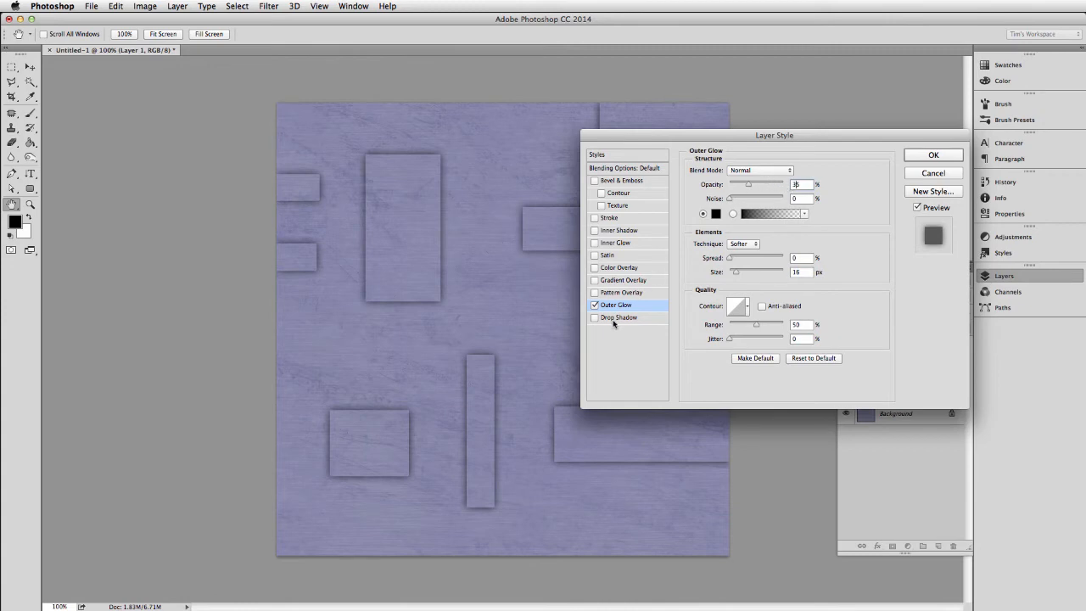
Step: Change the outer glow's technique to Precise and apply the layer style
click(742, 245)
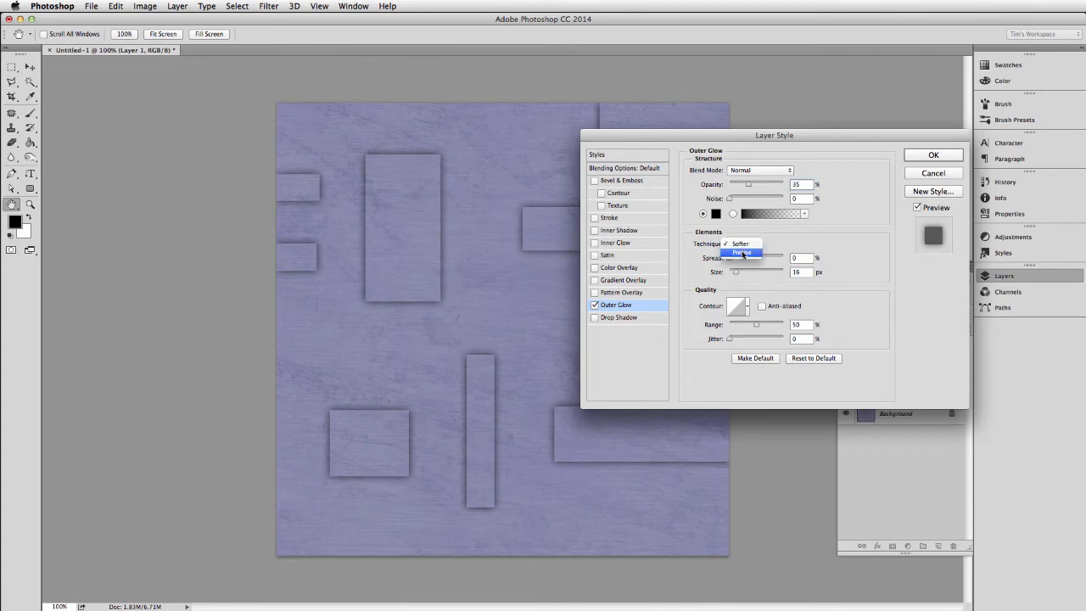
click(742, 254)
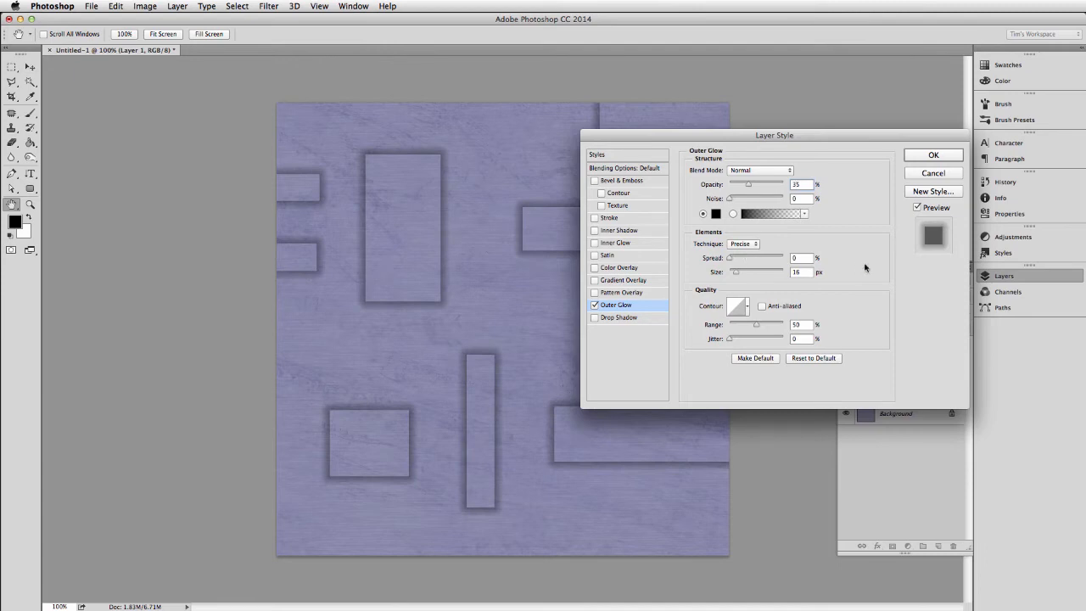
click(932, 155)
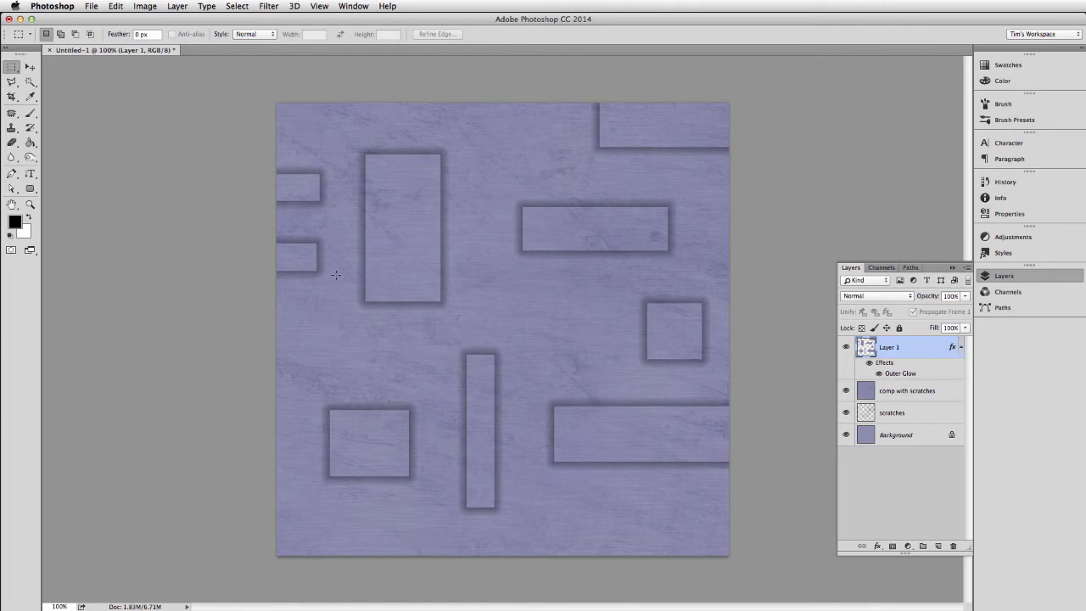
Step: Select the two small panels on the canvas's left edge, move them right and up clear of the edge, and clear the selection
drag(337, 301, 227, 68)
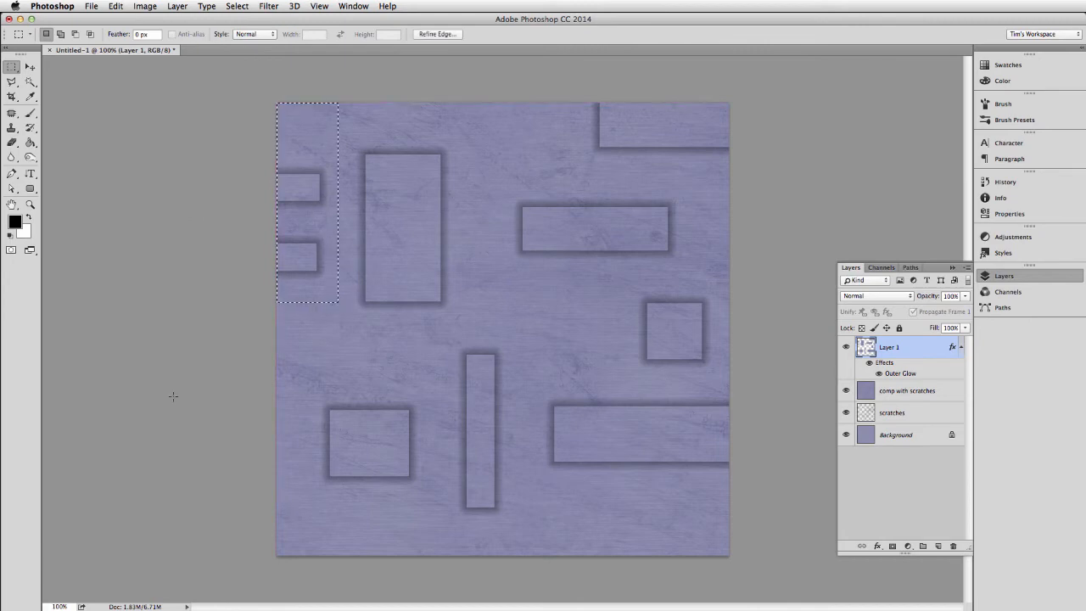
key(Delete)
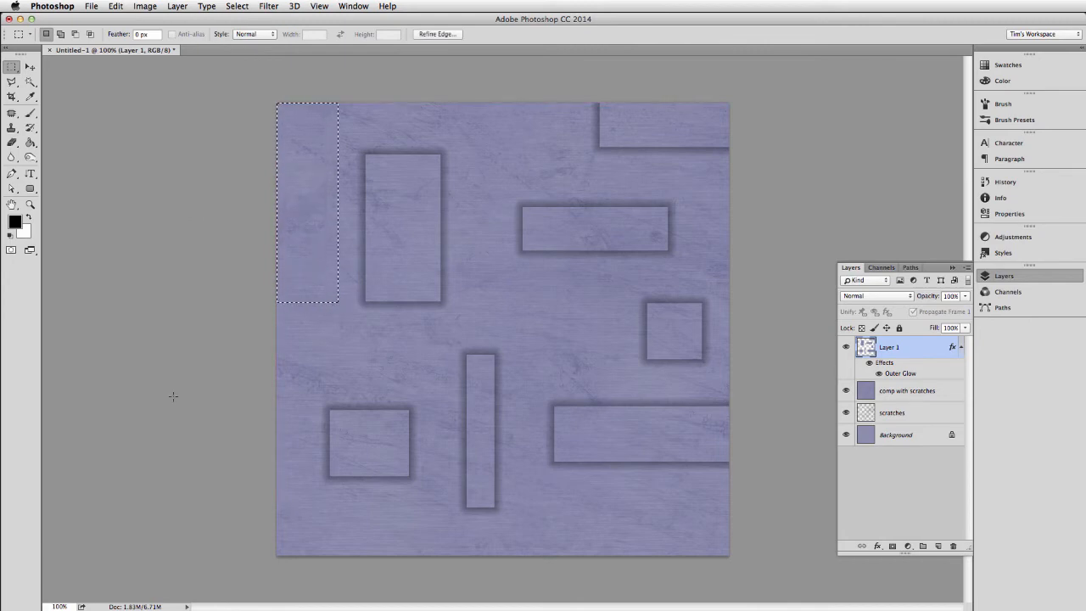
key(super+z)
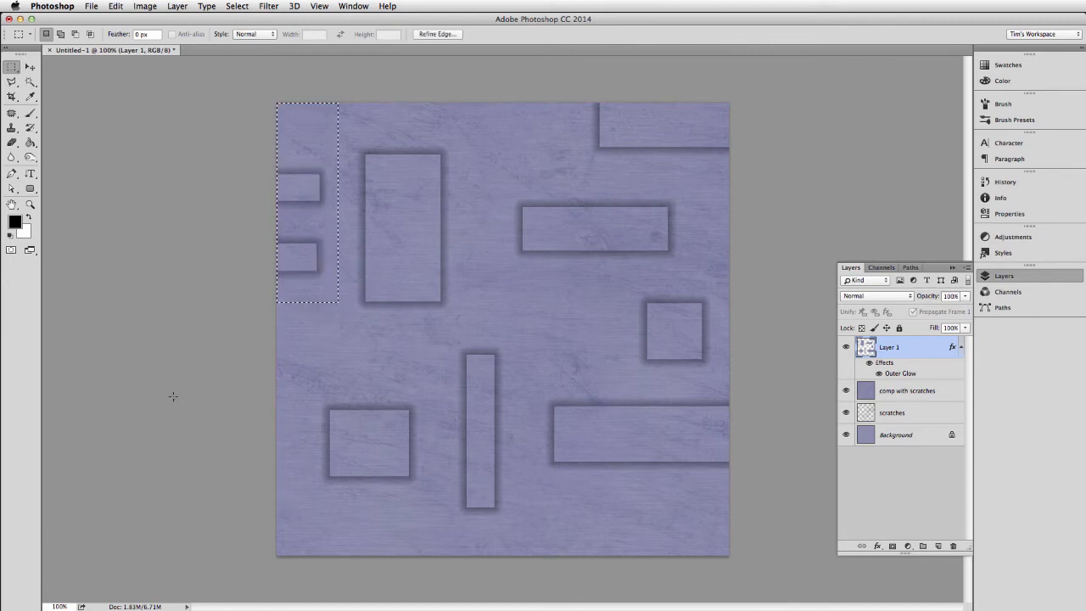
key(v)
key(shift+Right)
key(shift+Right)
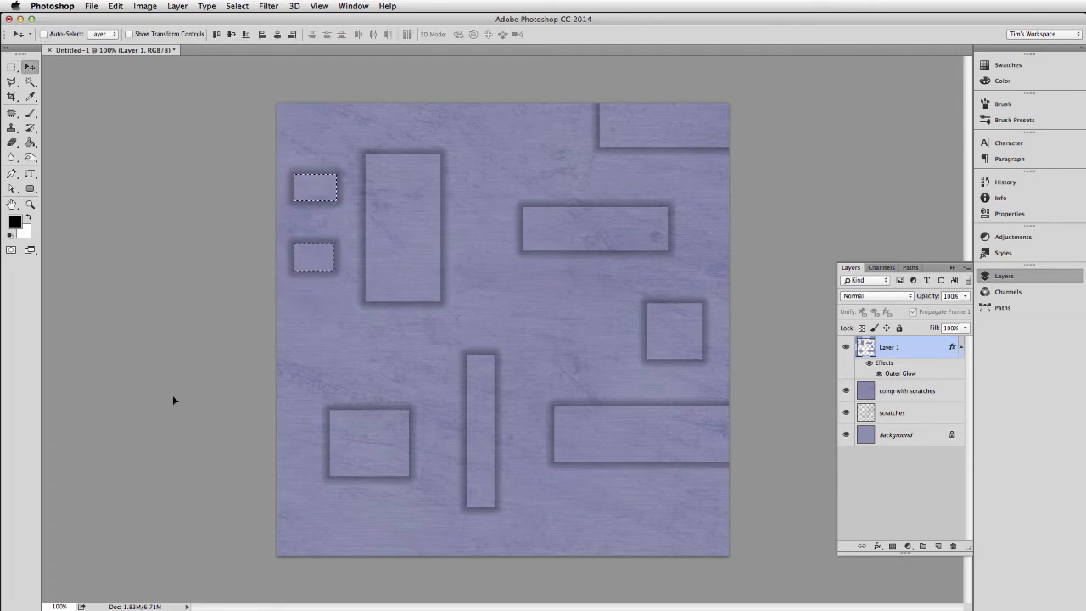
key(shift+Up)
key(shift+Up)
key(shift+Down)
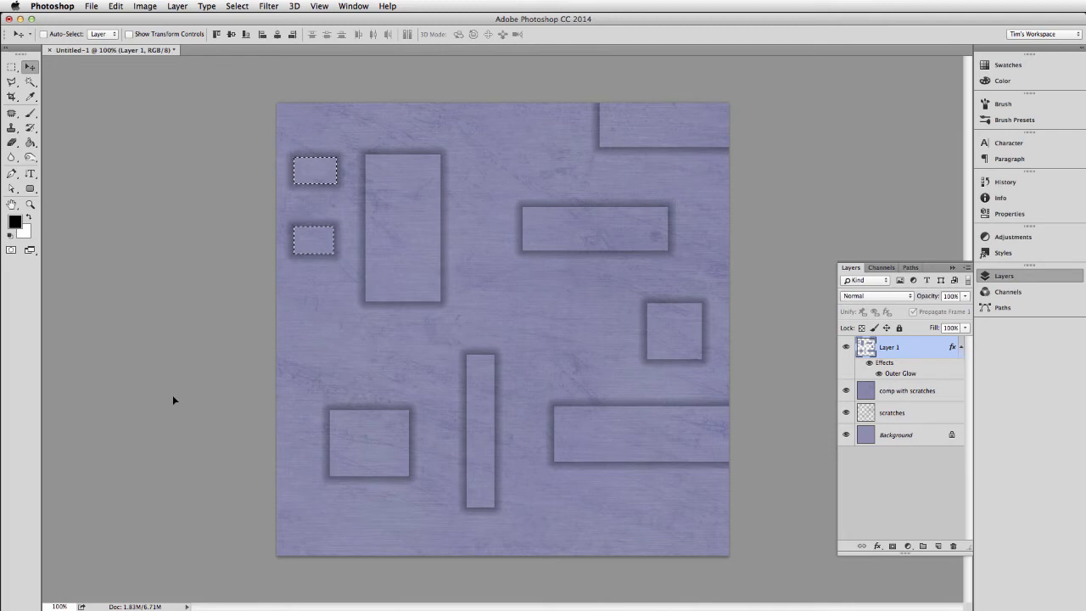
key(super+d)
Step: Lighten the raised panels on Layer 1 with a Levels adjustment, setting the midtone input to 1.14
key(super)
key(super+l)
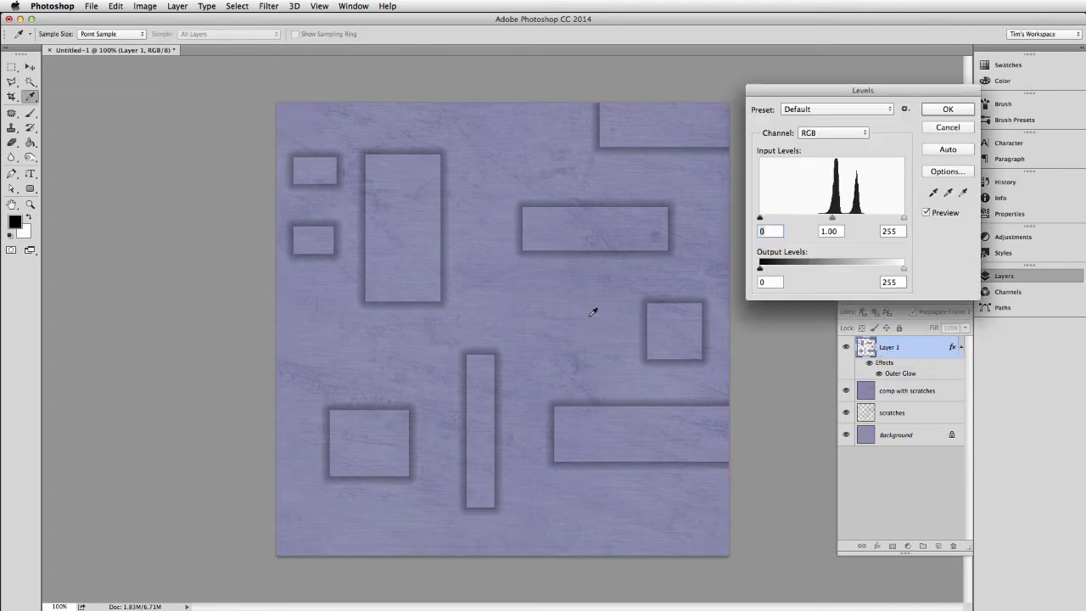
drag(833, 219, 827, 221)
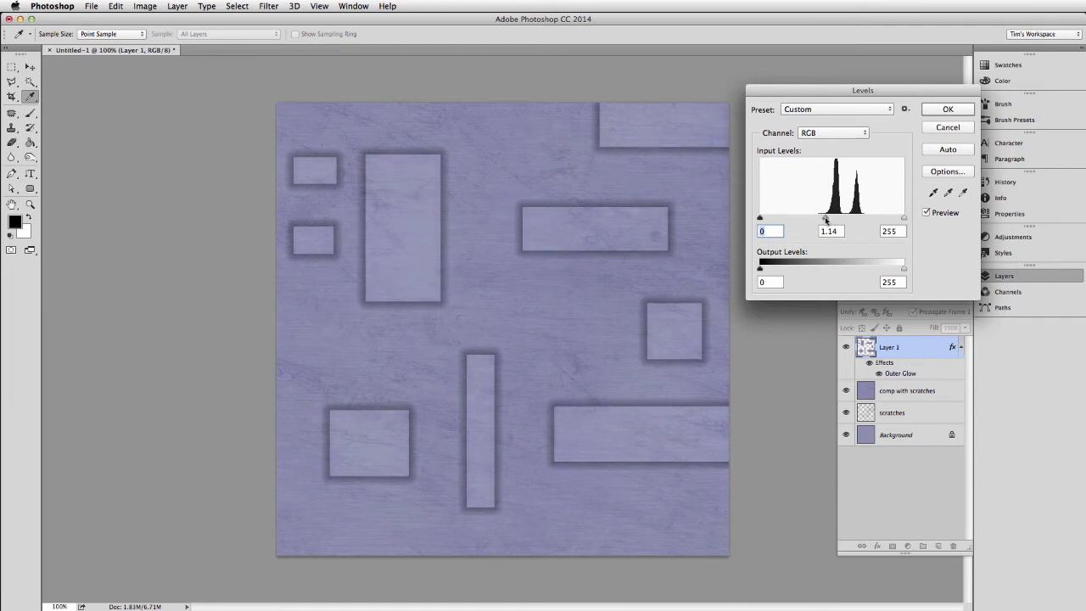
click(947, 109)
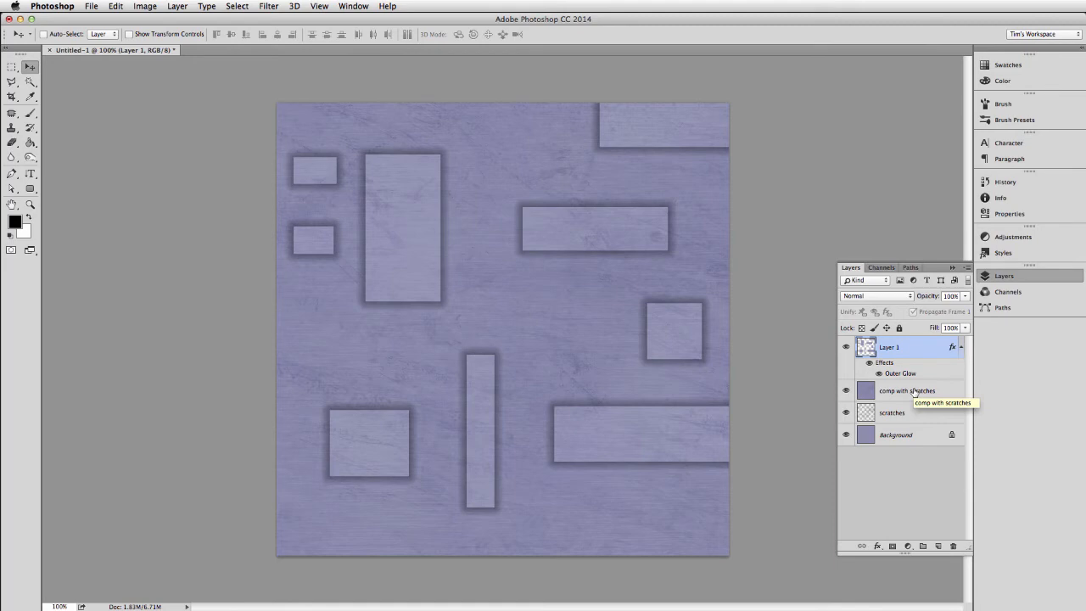
Step: Create a new empty layer directly above the comp with scratches layer
key(l)
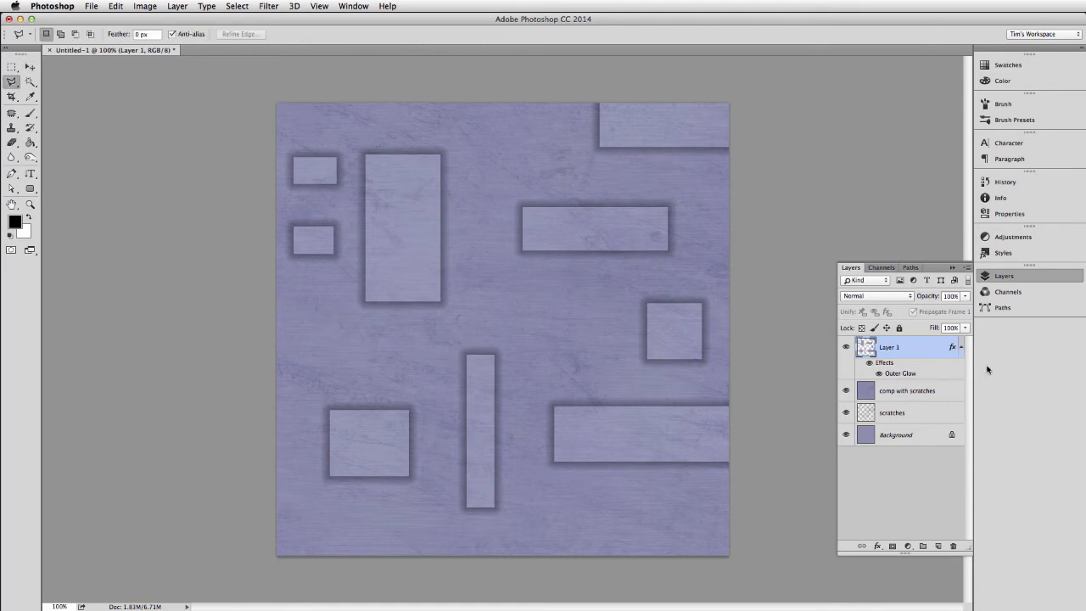
click(916, 393)
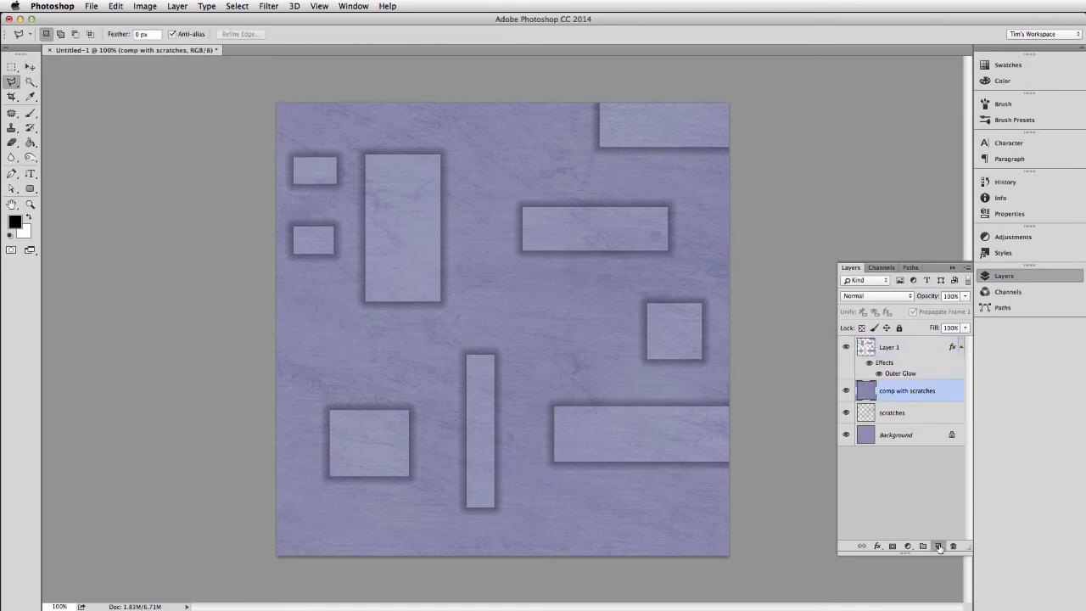
click(938, 547)
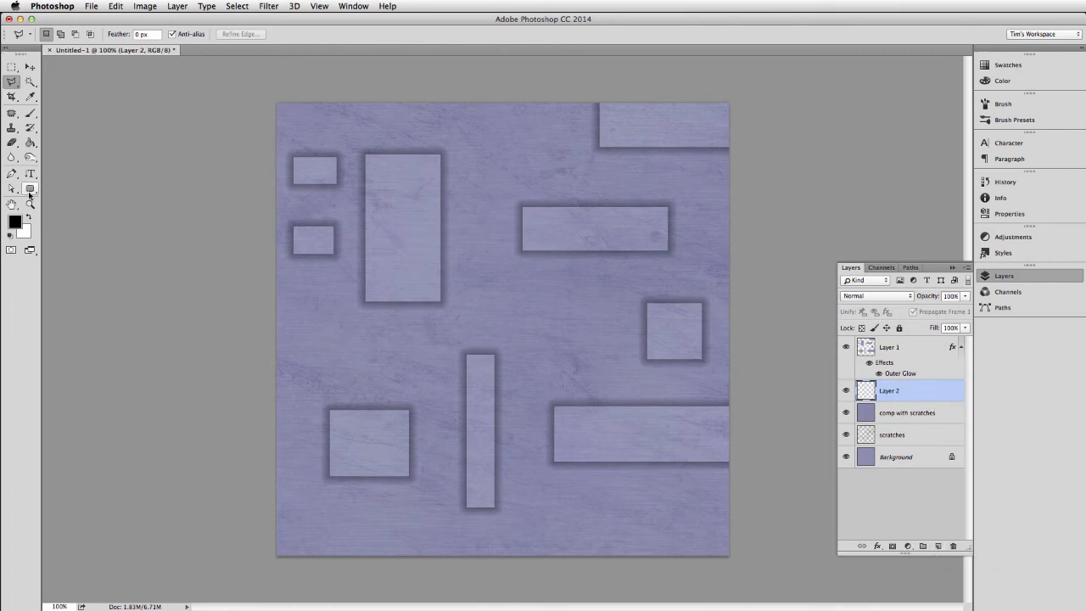
Step: Draw three horizontal and three vertical black lines, 5 px thick, across the full canvas on Layer 2 with the Line tool in Pixels mode
drag(29, 188, 57, 228)
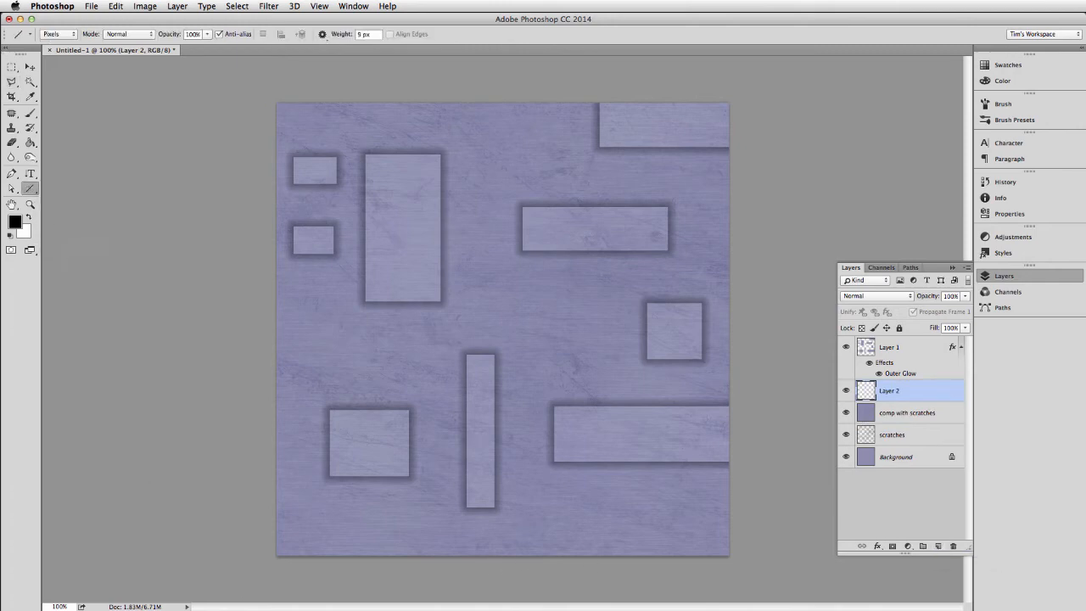
click(358, 35)
drag(264, 537, 767, 538)
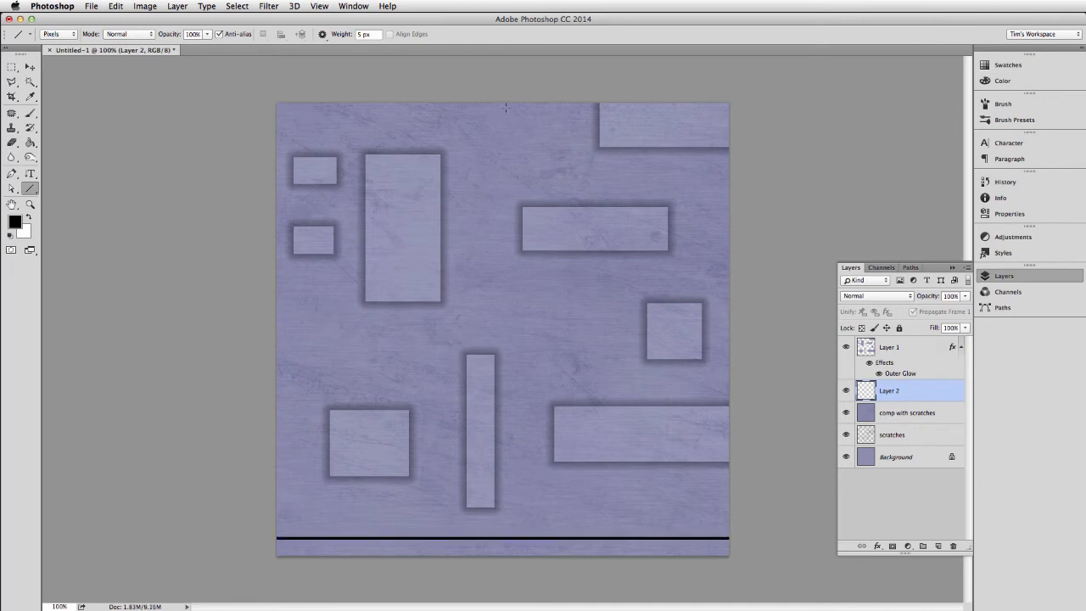
drag(507, 99, 569, 563)
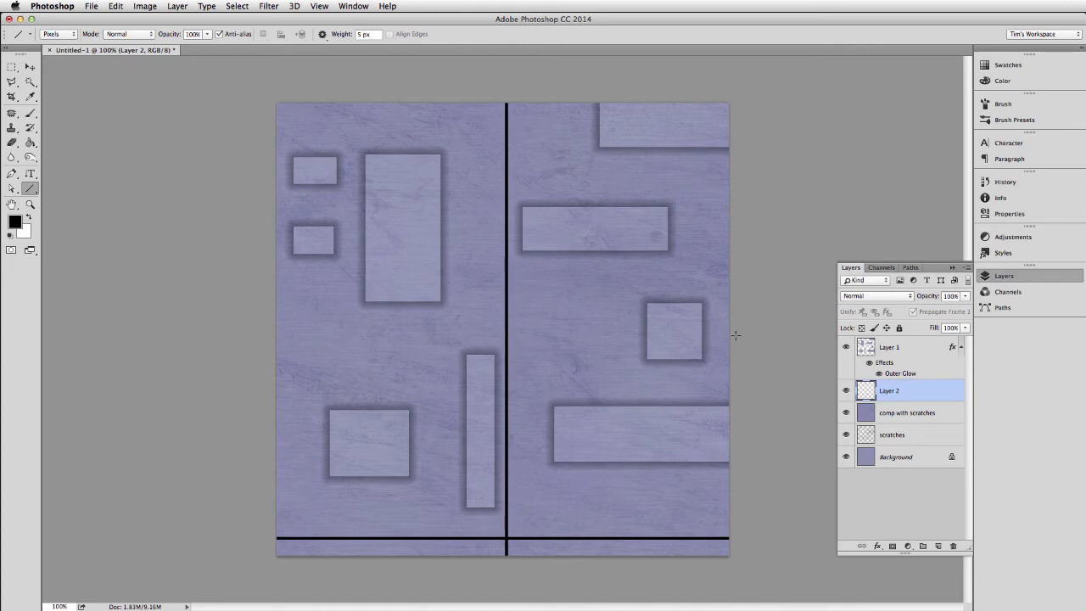
drag(736, 335, 260, 335)
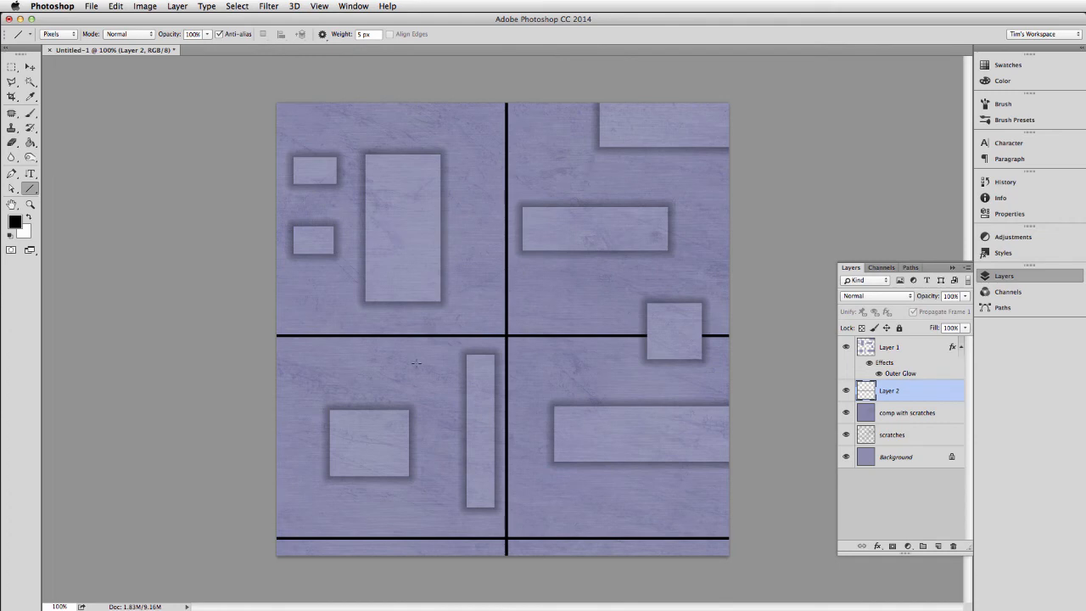
drag(351, 96, 379, 560)
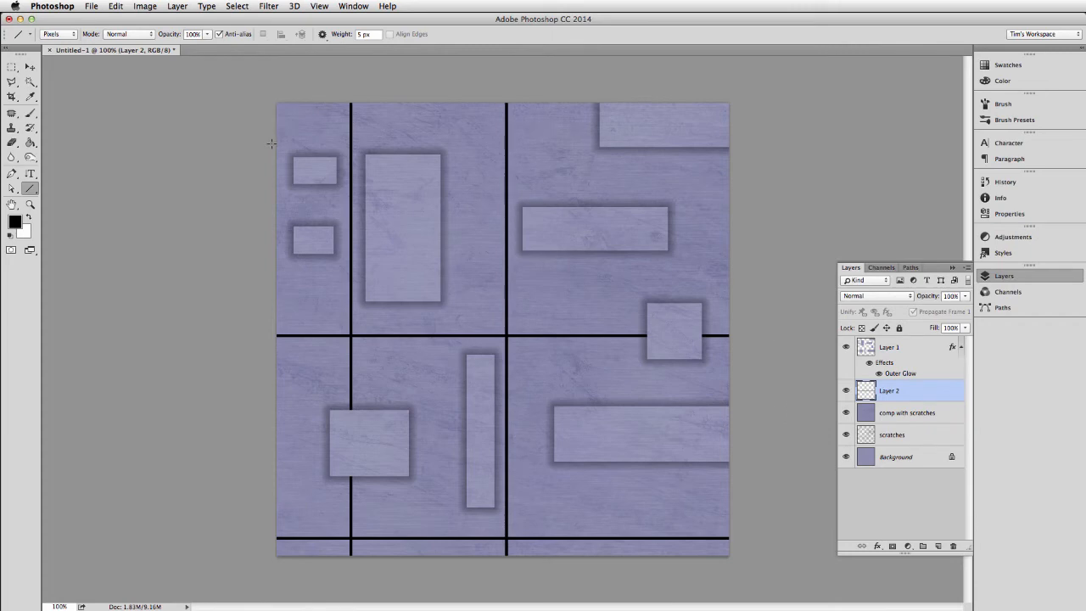
mouse_move(271, 148)
mouse_down()
mouse_move(732, 175)
mouse_move(686, 153)
mouse_move(245, 149)
mouse_up()
key(super+z)
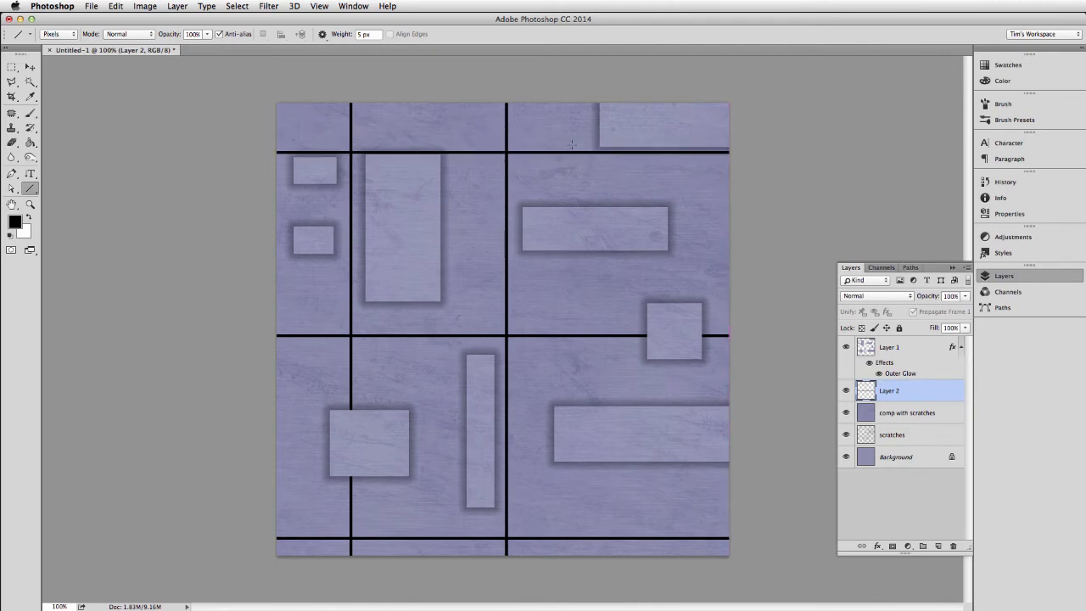
drag(597, 100, 672, 550)
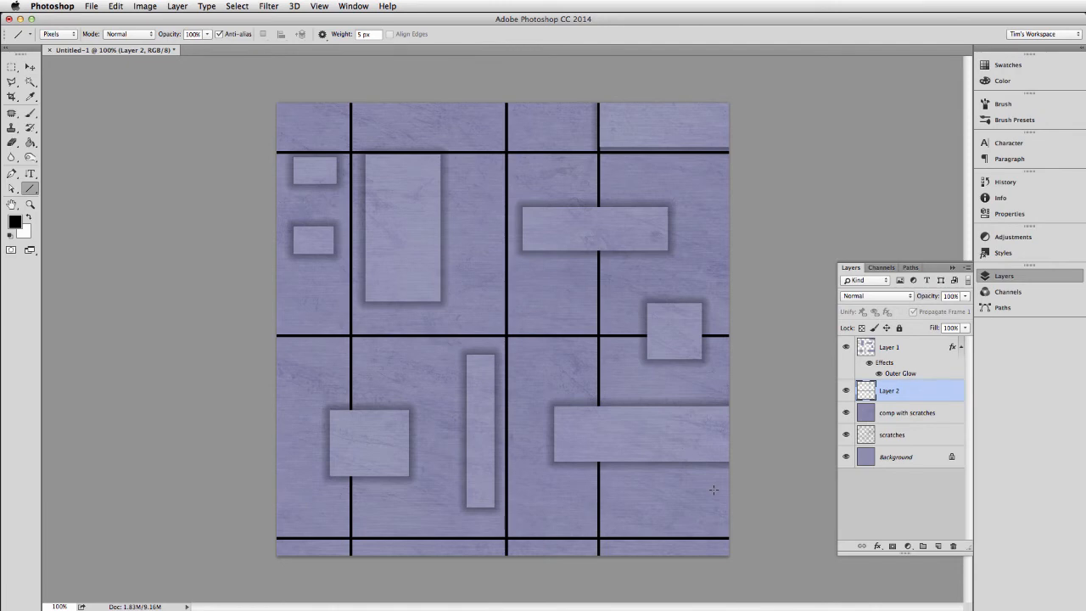
Step: Delete the upper and lower ends of the middle vertical line's segment between the top two horizontal lines
key(super+equal)
key(super+equal)
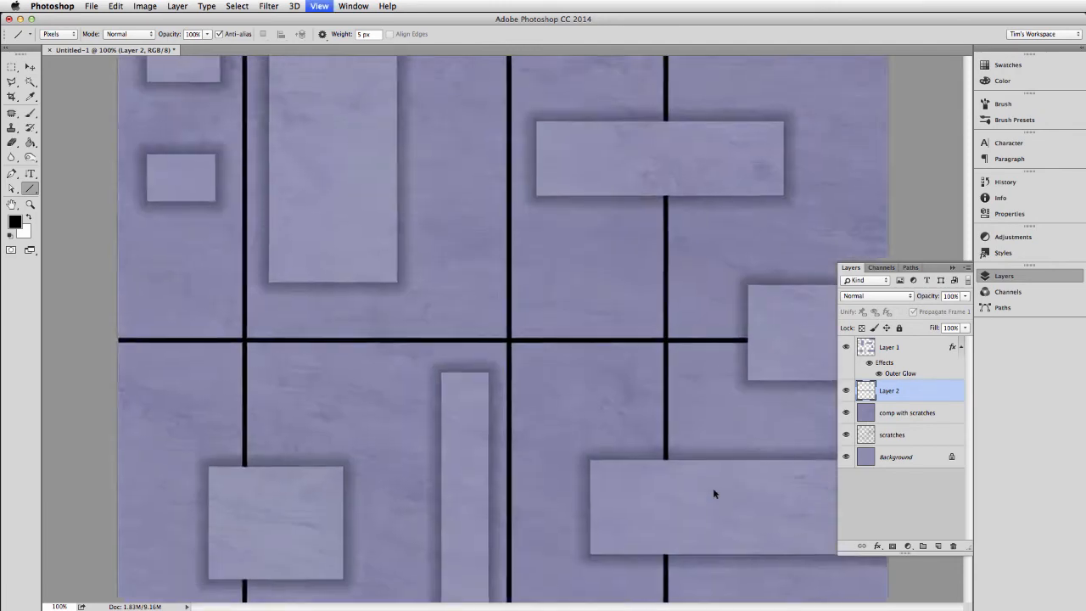
drag(592, 364, 575, 568)
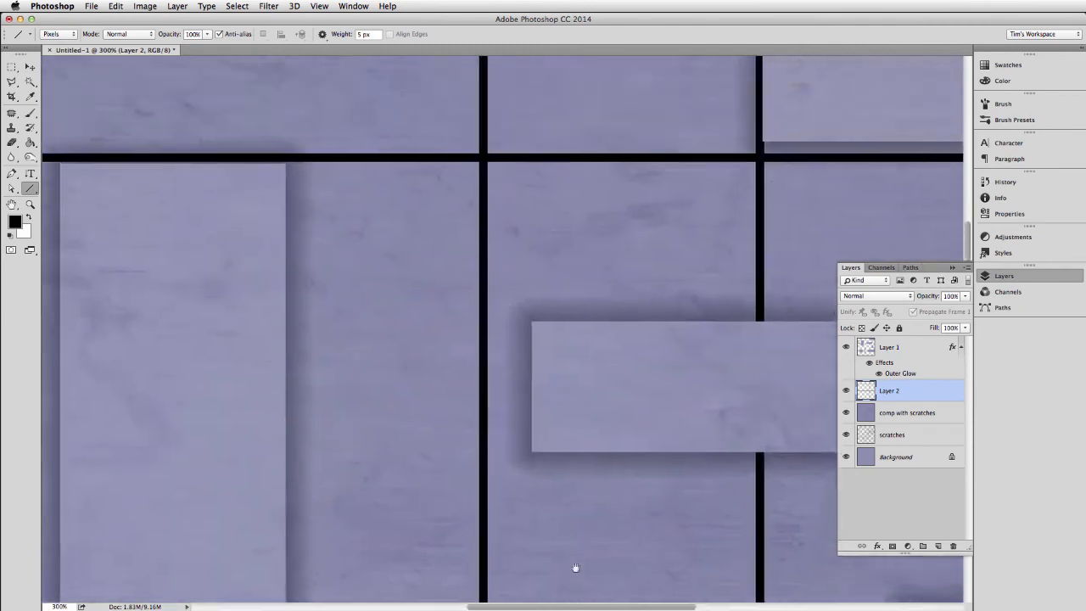
drag(582, 532, 578, 394)
scroll(581, 392, down, 3)
scroll(579, 393, up, 1)
key(m)
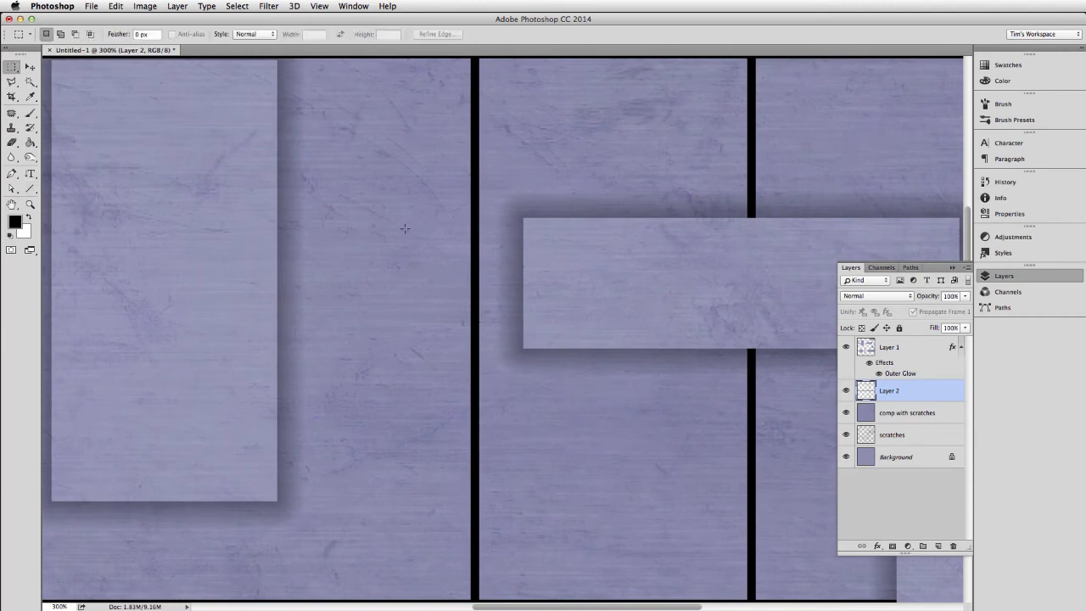
drag(370, 158, 542, 61)
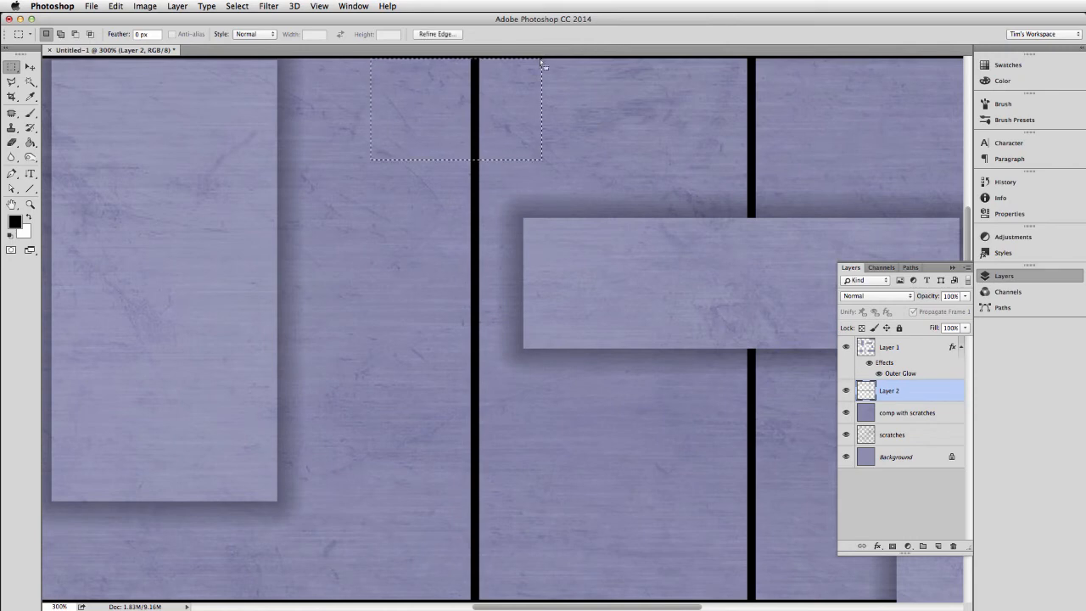
key(Delete)
drag(378, 476, 534, 592)
key(Delete)
key(super+d)
Step: Delete the remaining central part of the middle vertical line's segment between the top two horizontal lines and clear the selection
drag(452, 553, 494, 121)
key(Delete)
key(super+d)
key(super+1)
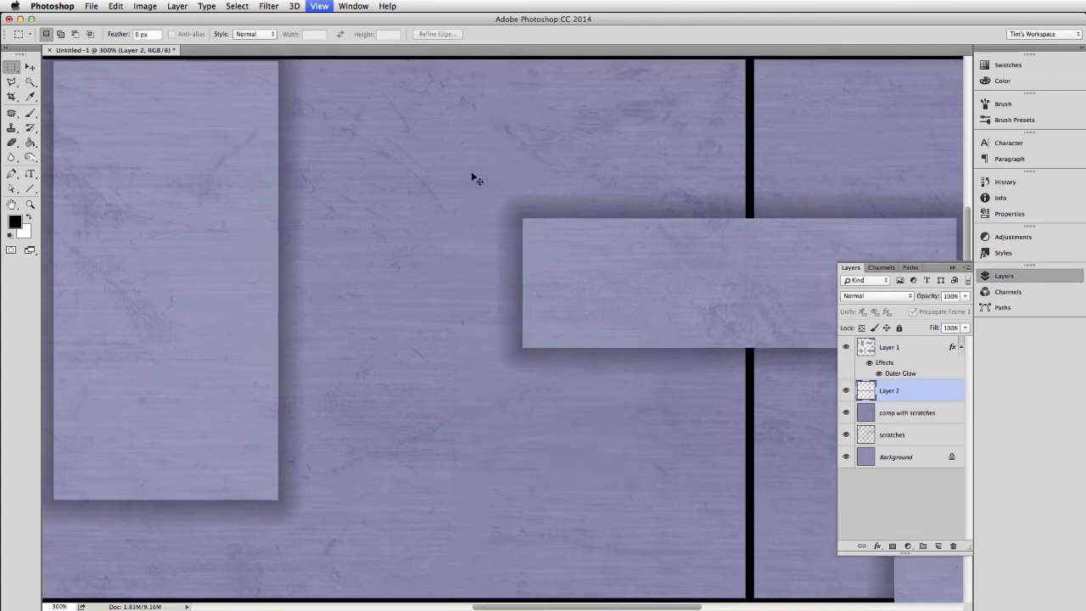
key(super+equal)
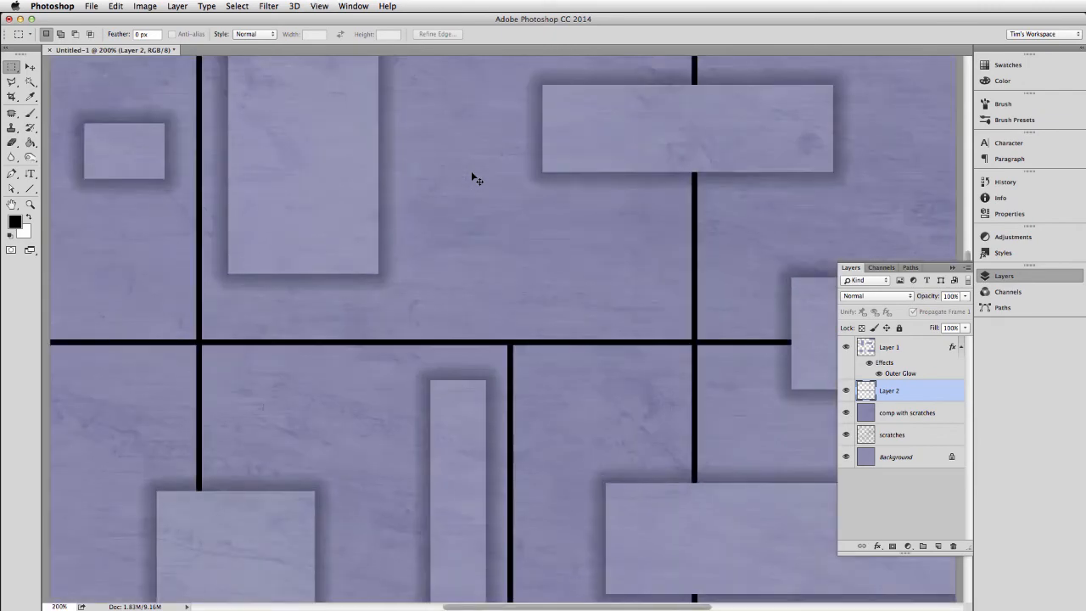
key(super+minus)
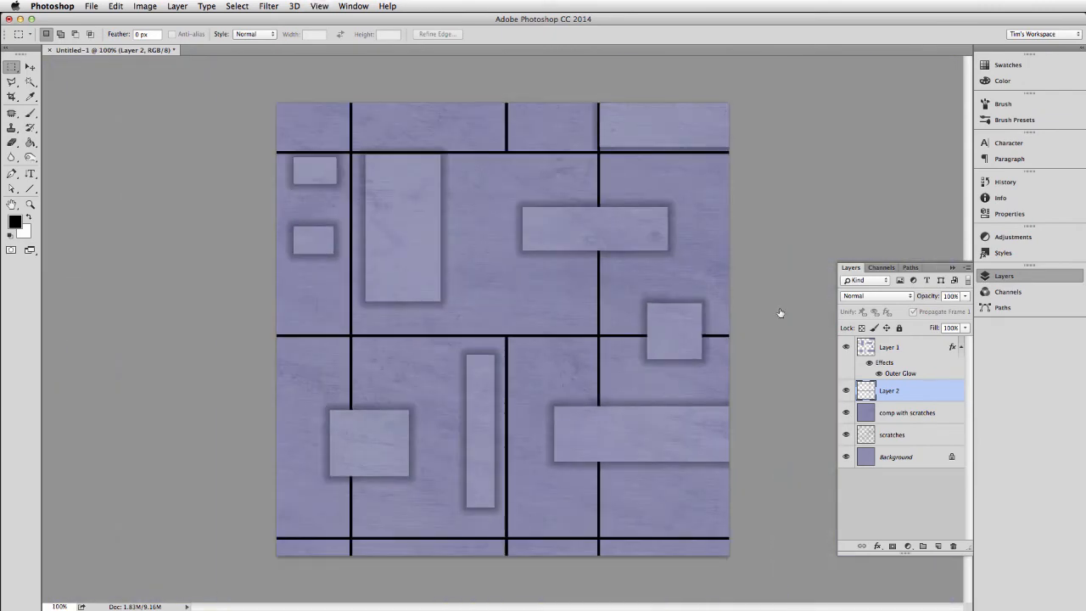
Step: Move the top-right corner panel on Layer 1 down and left so it covers the crossing of the two black lines
click(913, 353)
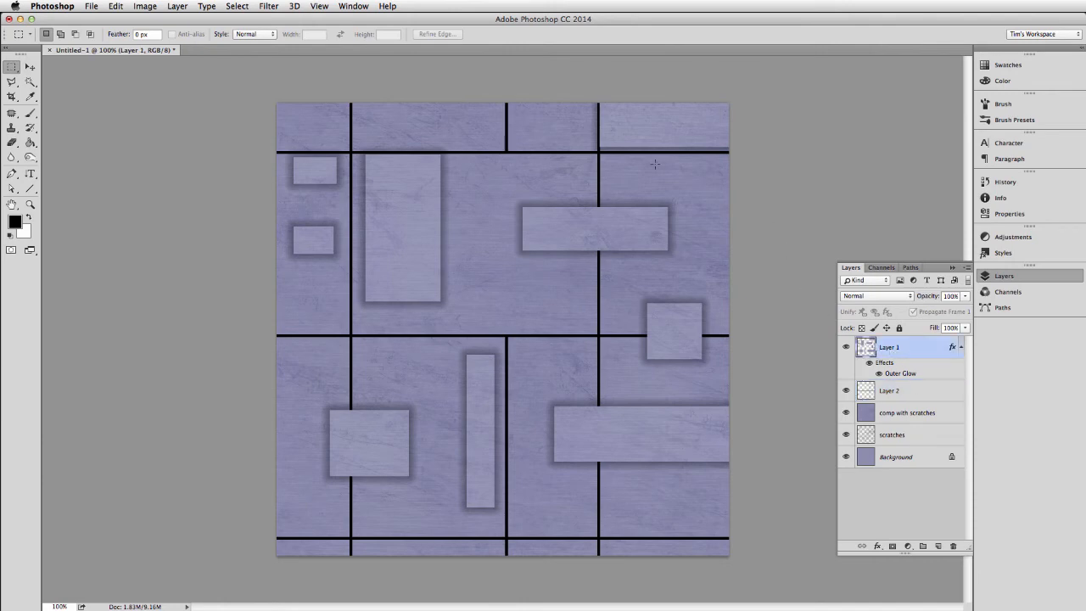
drag(584, 164, 747, 65)
key(v)
drag(676, 134, 638, 159)
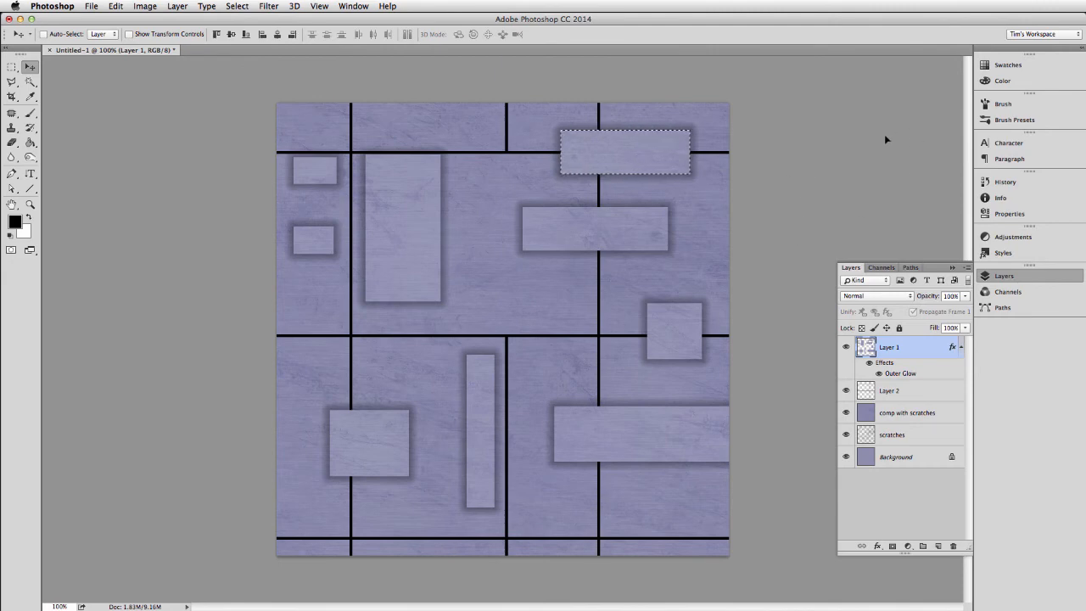
Step: Select the wide panel on the lower right edge and move it down and left, clear of the canvas edge
key(m)
drag(550, 386, 747, 471)
key(v)
drag(661, 439, 642, 495)
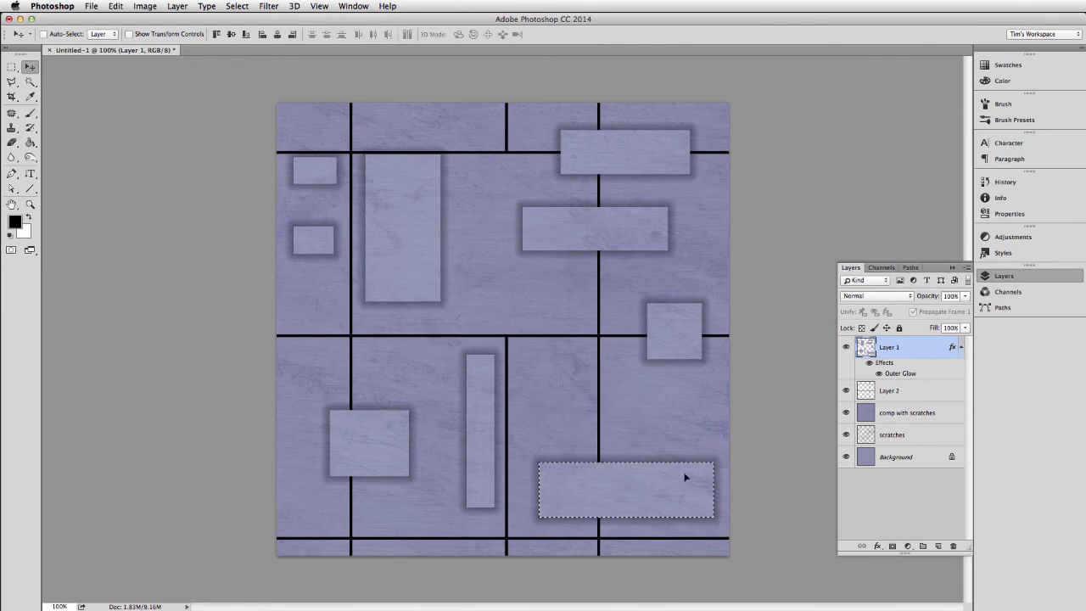
Step: Rotate the wide lower-right panel 90 degrees and place it upright between the middle and right vertical lines
key(super+t)
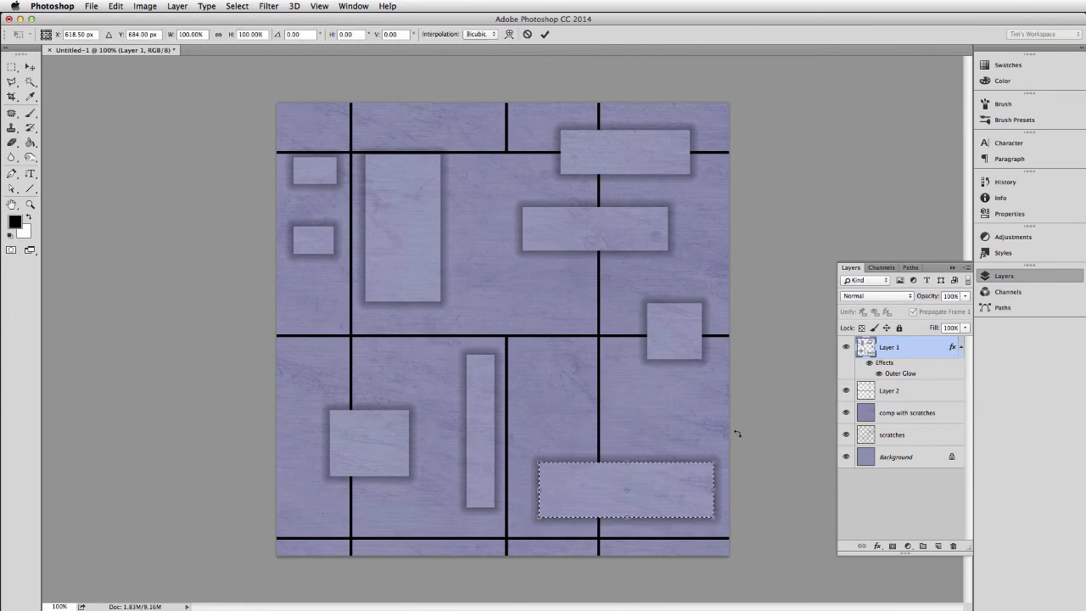
drag(734, 432, 655, 553)
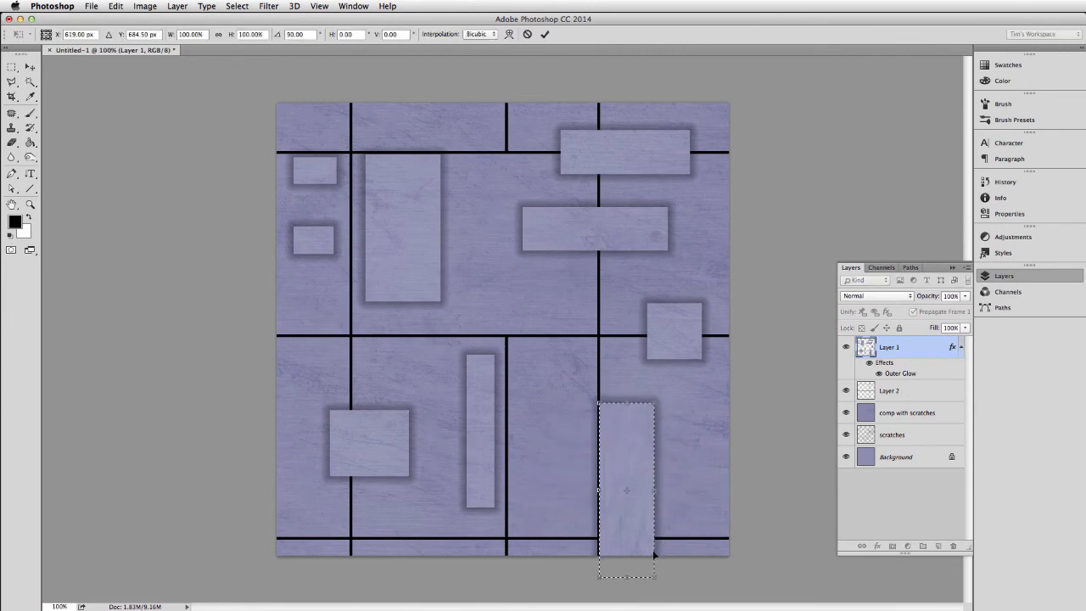
drag(628, 512, 554, 450)
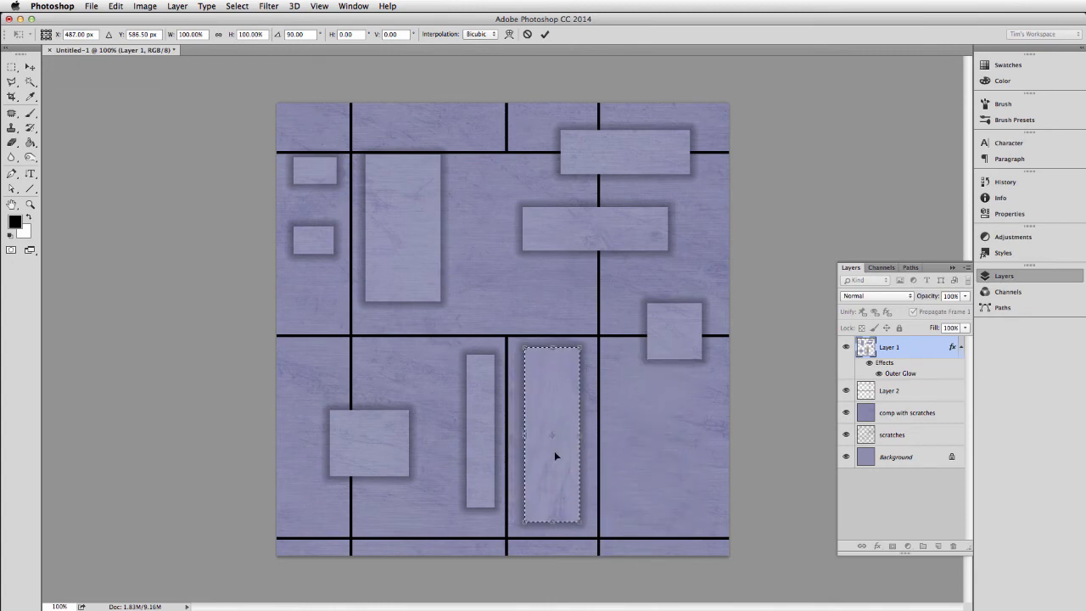
drag(626, 388, 716, 292)
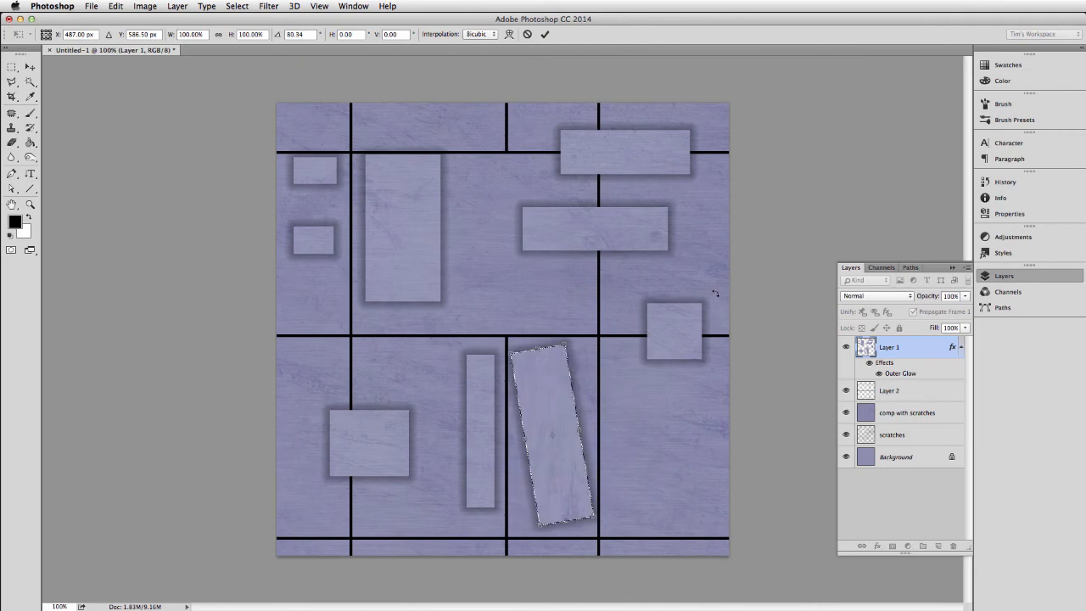
key(super+z)
key(Return)
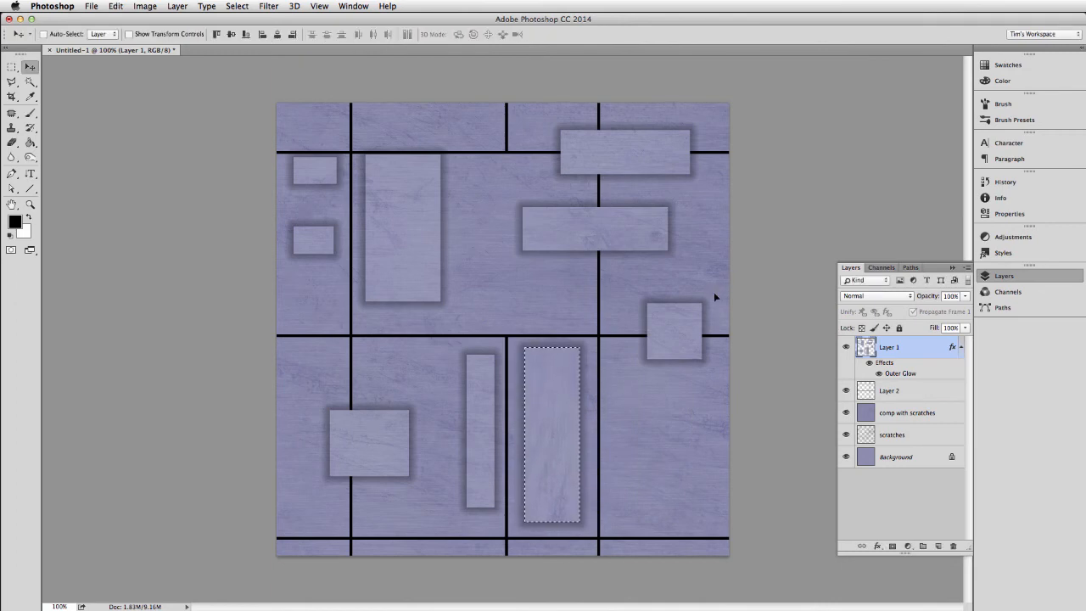
Step: Move the small square panel near the right edge up and right, clear of the black horizontal line
key(super+d)
key(m)
drag(627, 282, 687, 310)
key(v)
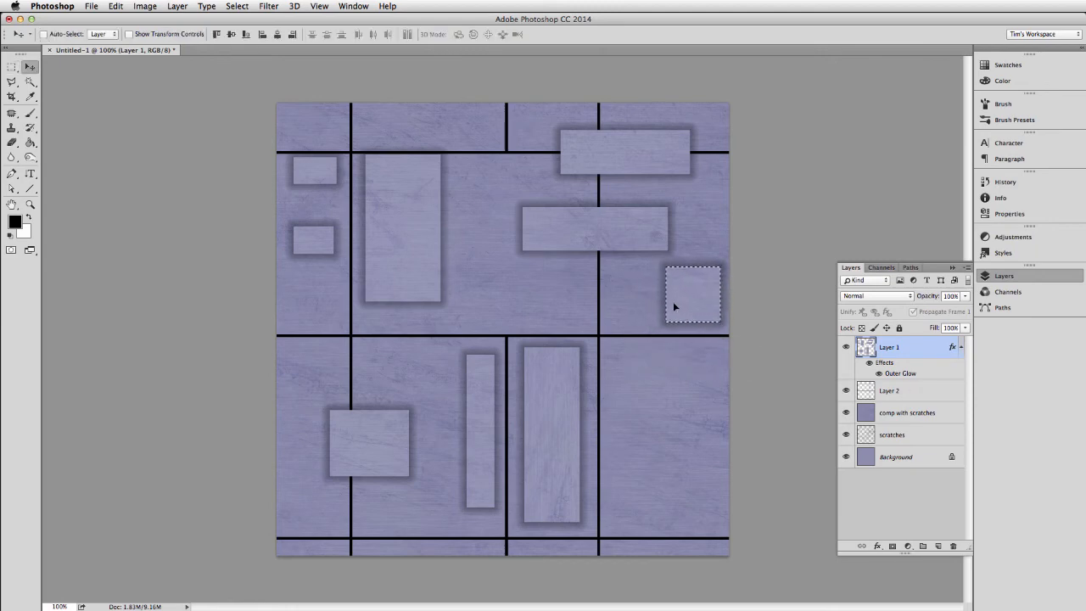
Step: Cut off the left half of the wide panel below the top one and move it left of the right vertical line
key(m)
drag(509, 180, 594, 279)
drag(572, 235, 530, 243)
key(super+z)
key(v)
Step: Move the remaining half of the split panel up and right, clear of the right vertical line
key(m)
drag(588, 204, 678, 257)
key(b)
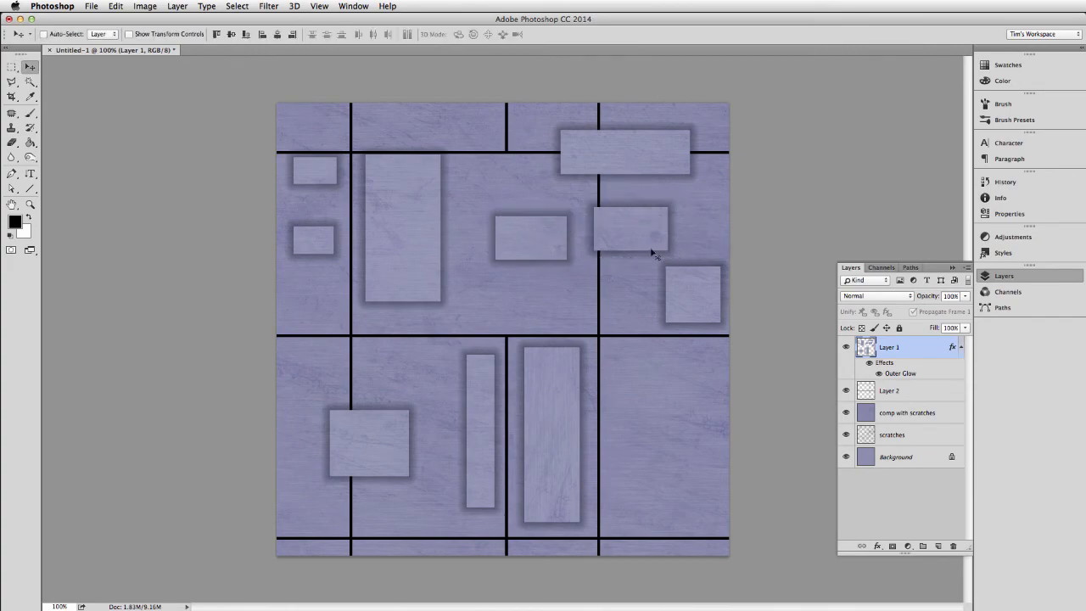
key(v)
drag(632, 239, 659, 222)
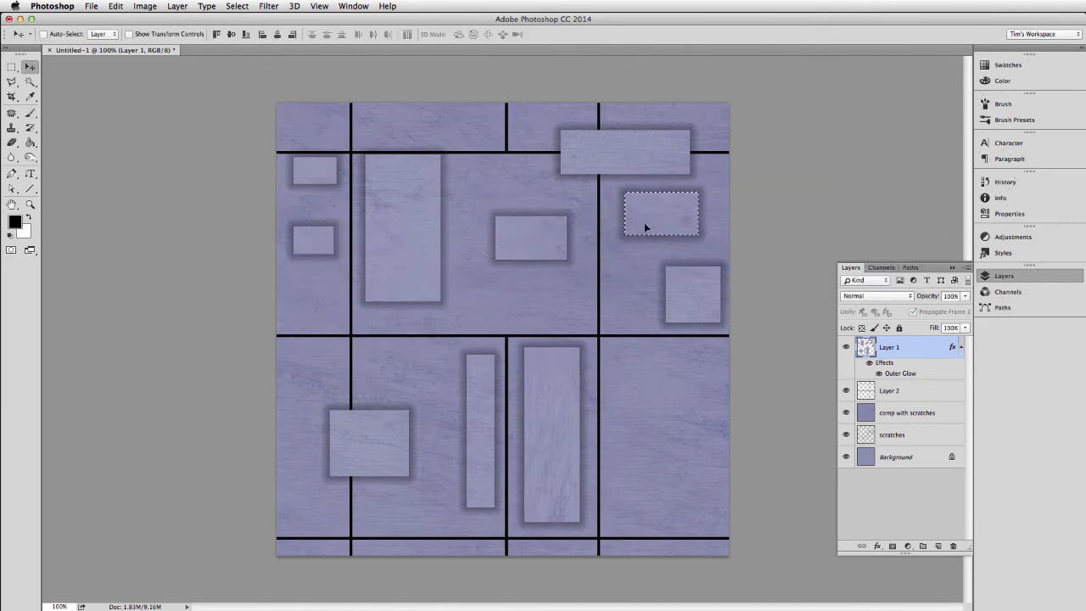
Step: Move the wide upright panel from the lower centre cell into the lower-right cell and clear the selection
key(m)
drag(513, 336, 597, 533)
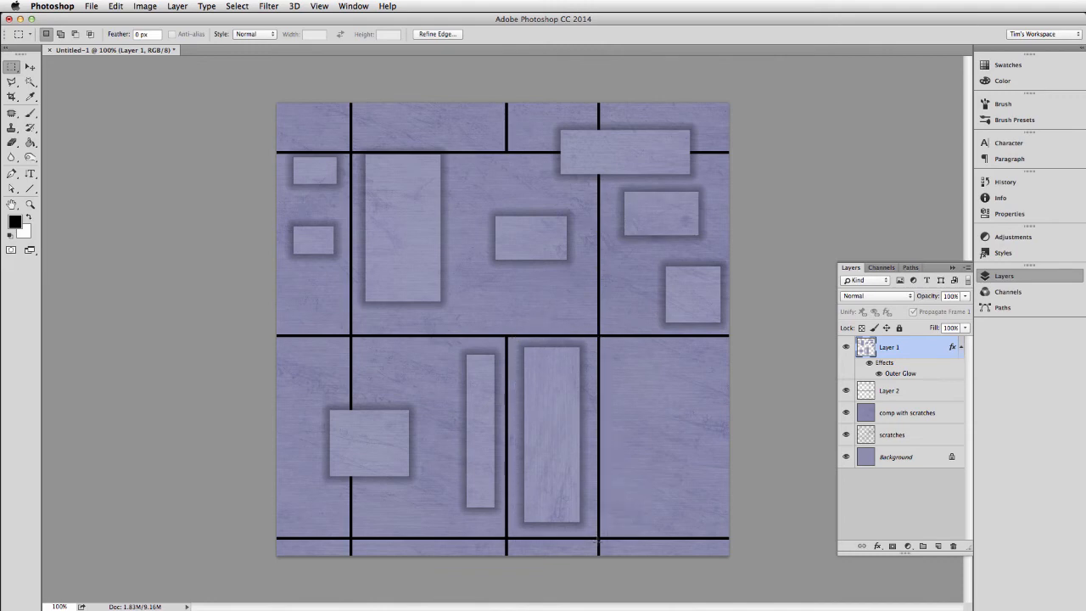
key(v)
drag(551, 452, 660, 450)
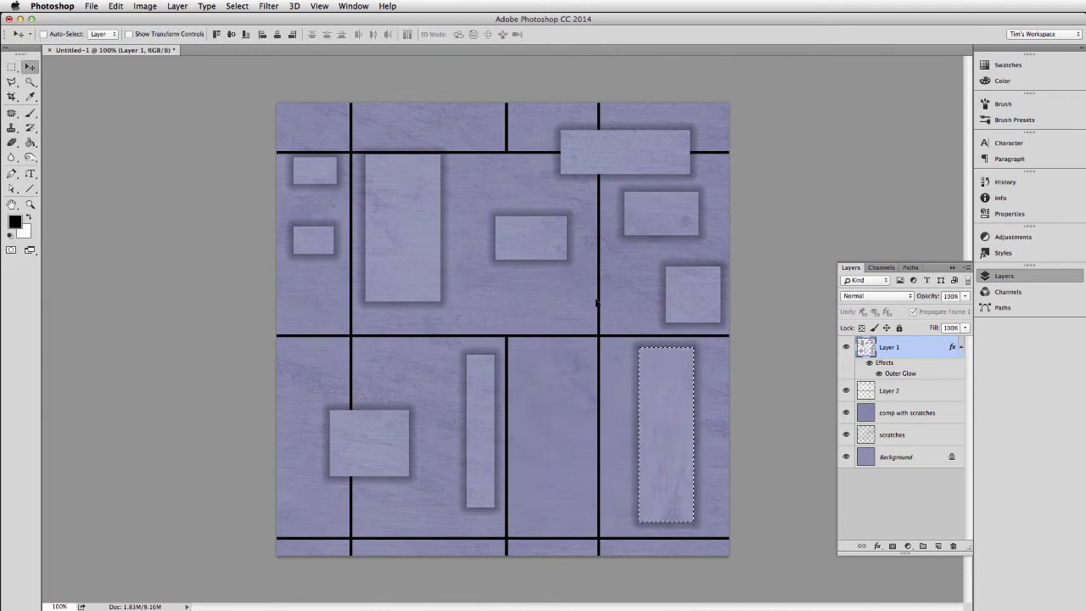
key(m)
key(super+d)
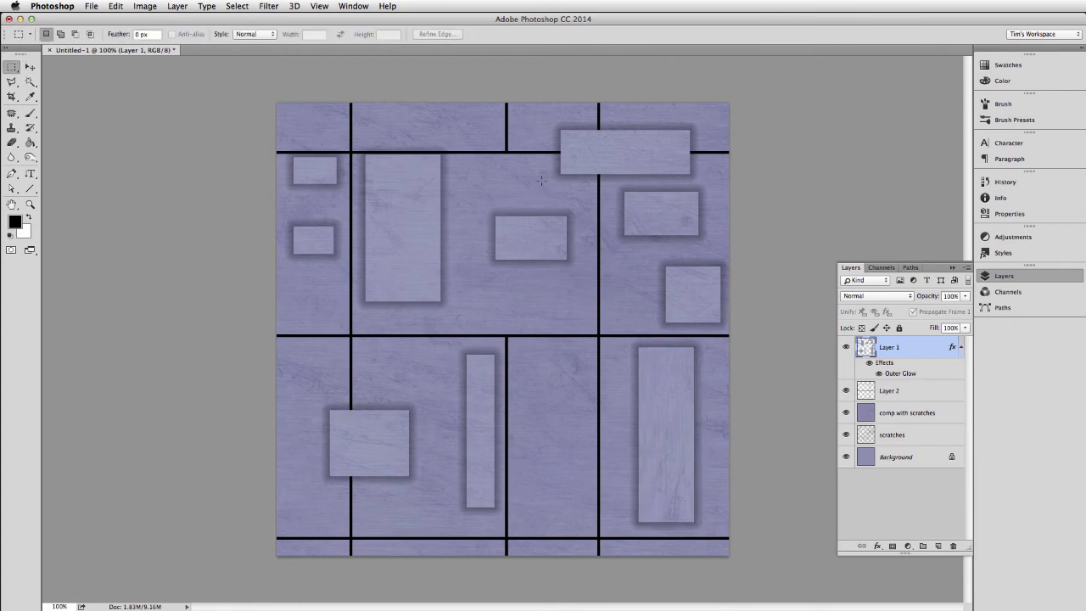
Step: Scale the wide panel covering the upper-right line crossing down to about 65% and clear the selection
drag(542, 179, 643, 147)
key(super+c)
key(super+t)
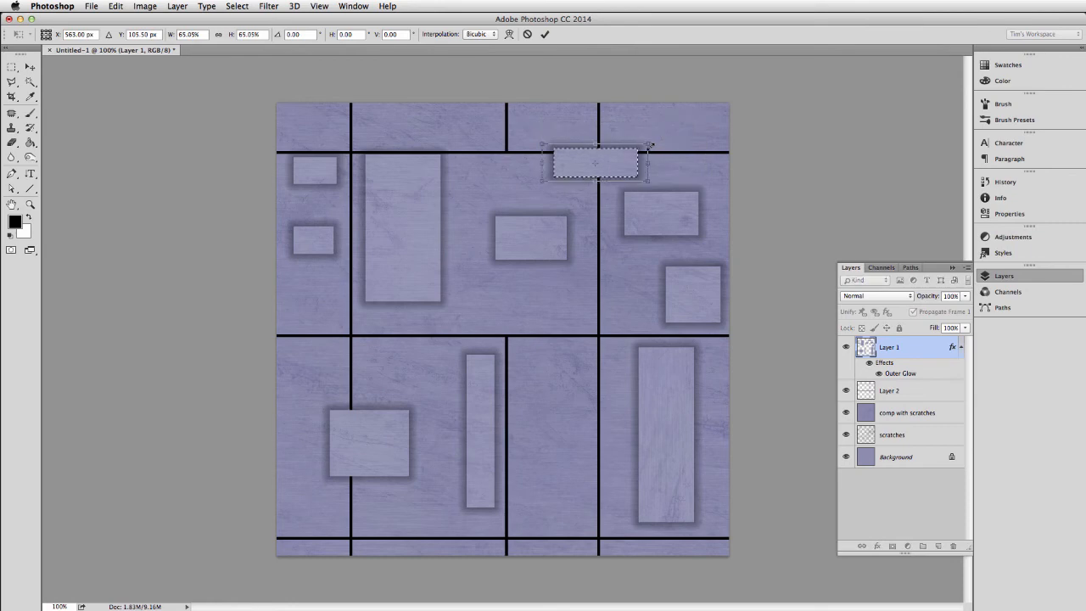
key(Return)
key(c)
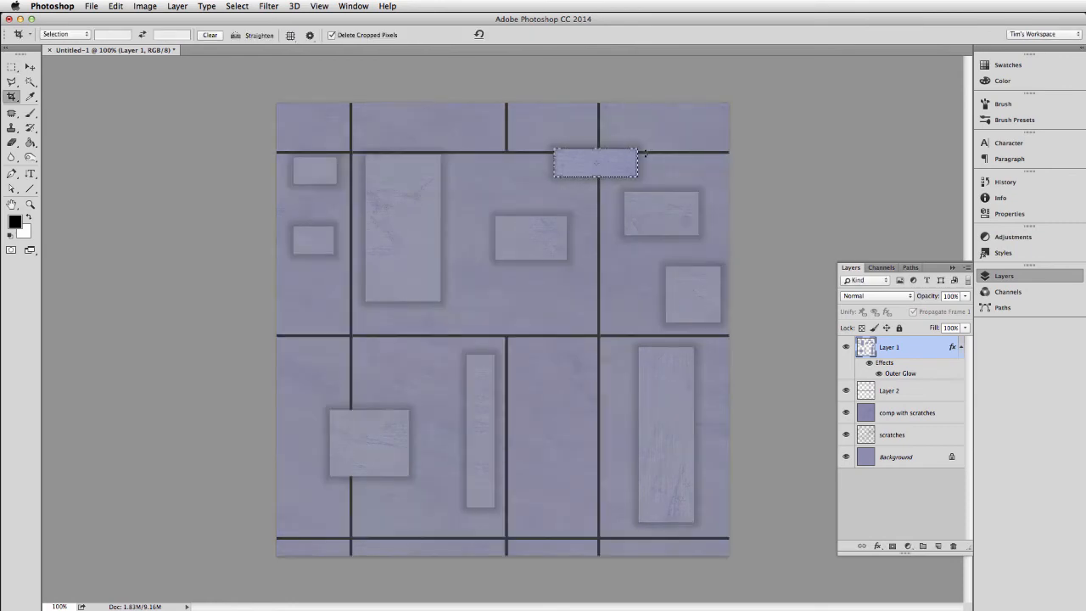
key(super+d)
key(Escape)
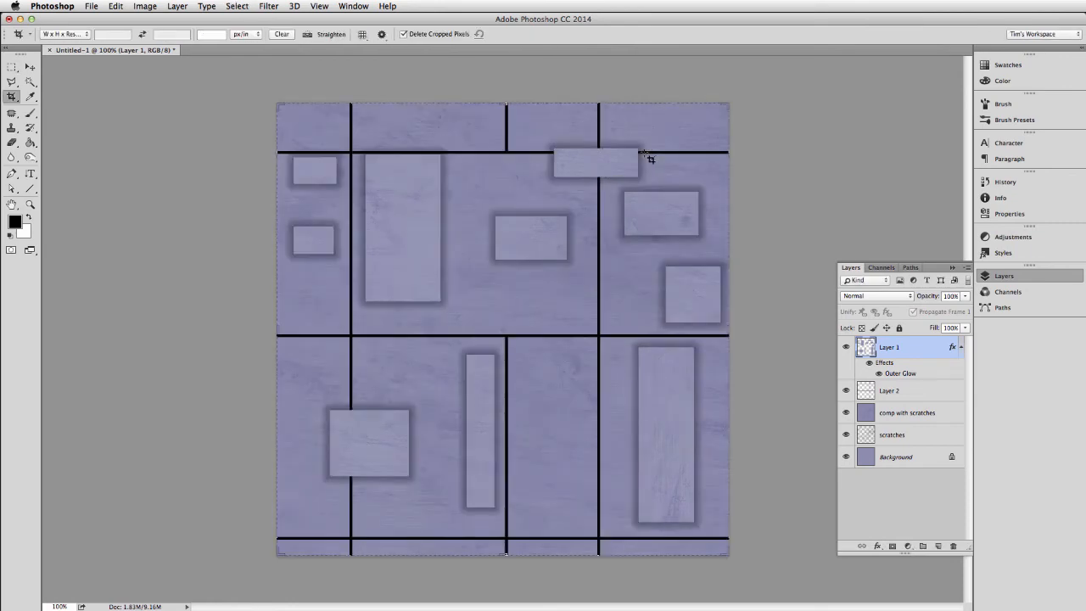
Step: Move the scaled-down panel up and right into the top-right corner cell
key(m)
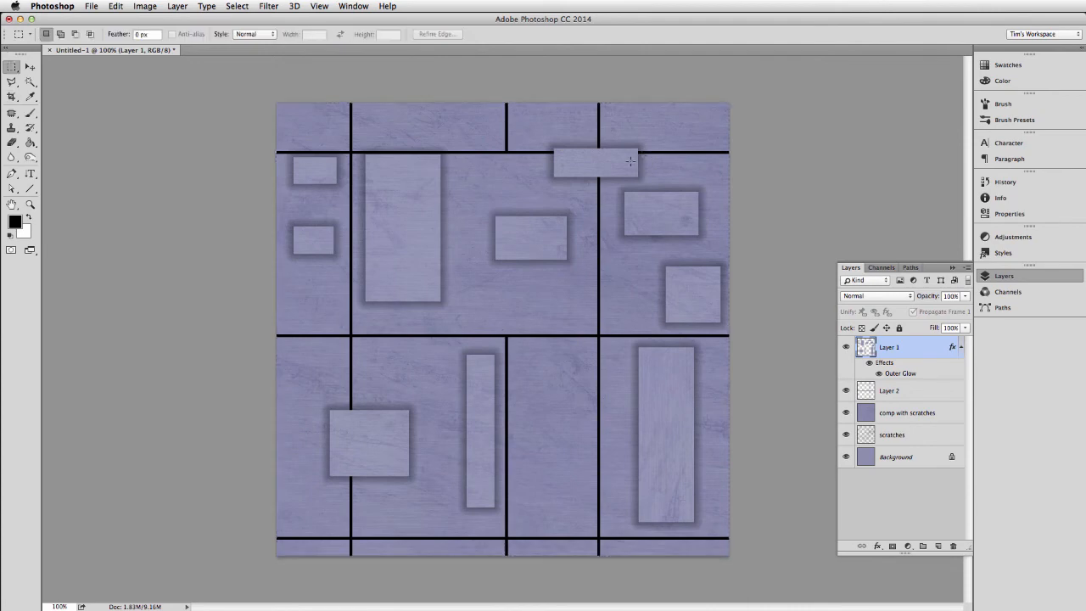
drag(540, 138, 665, 138)
key(v)
Step: Rotate the lower-left panel to stand upright and move it right, clear of the left vertical line
key(m)
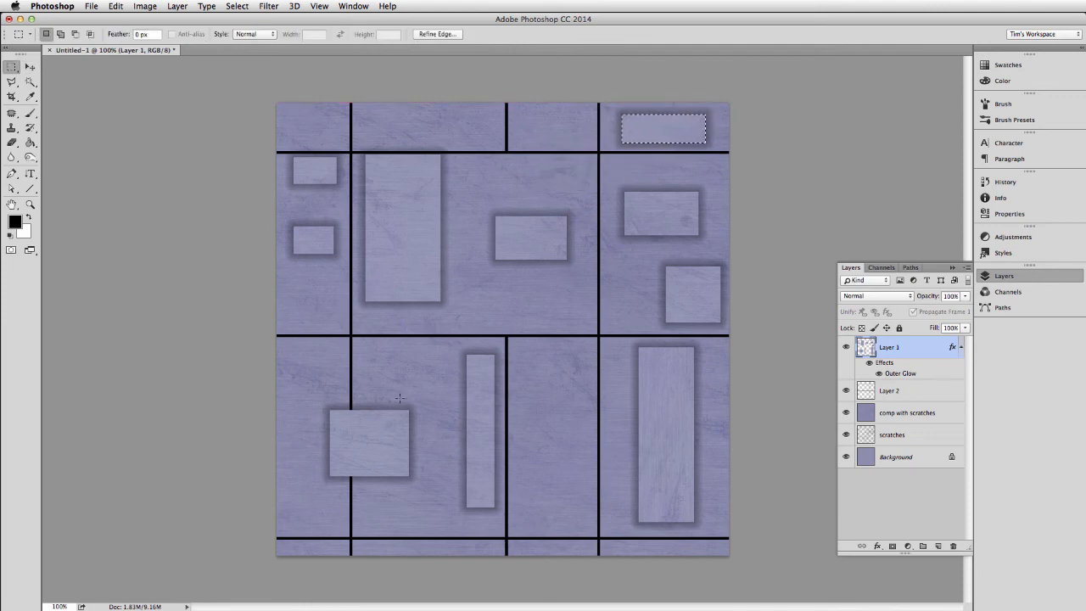
drag(405, 370, 300, 489)
key(super+t)
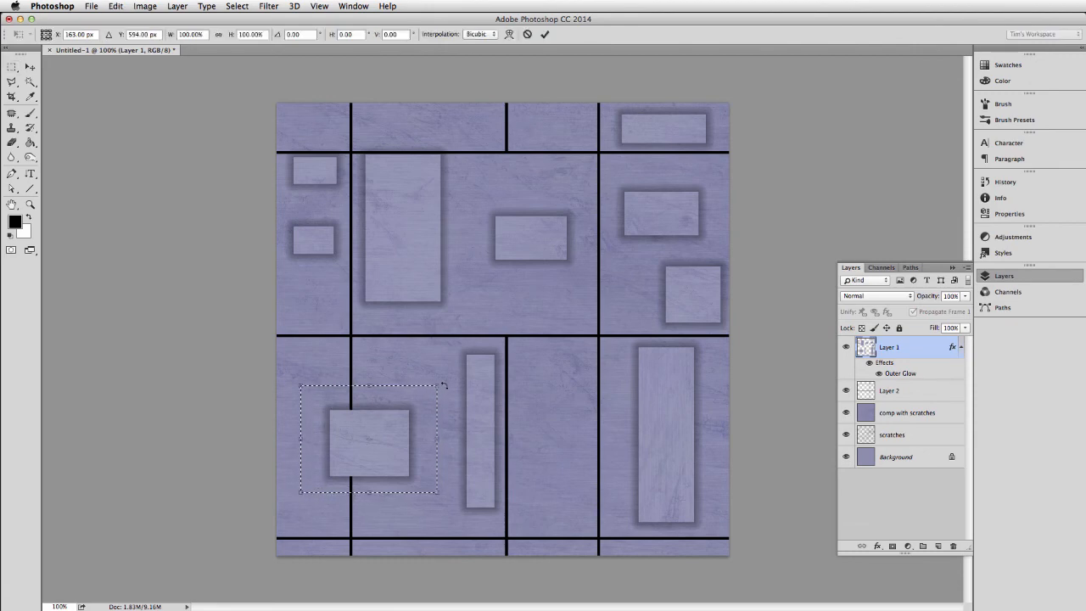
drag(436, 405, 406, 495)
key(Return)
key(v)
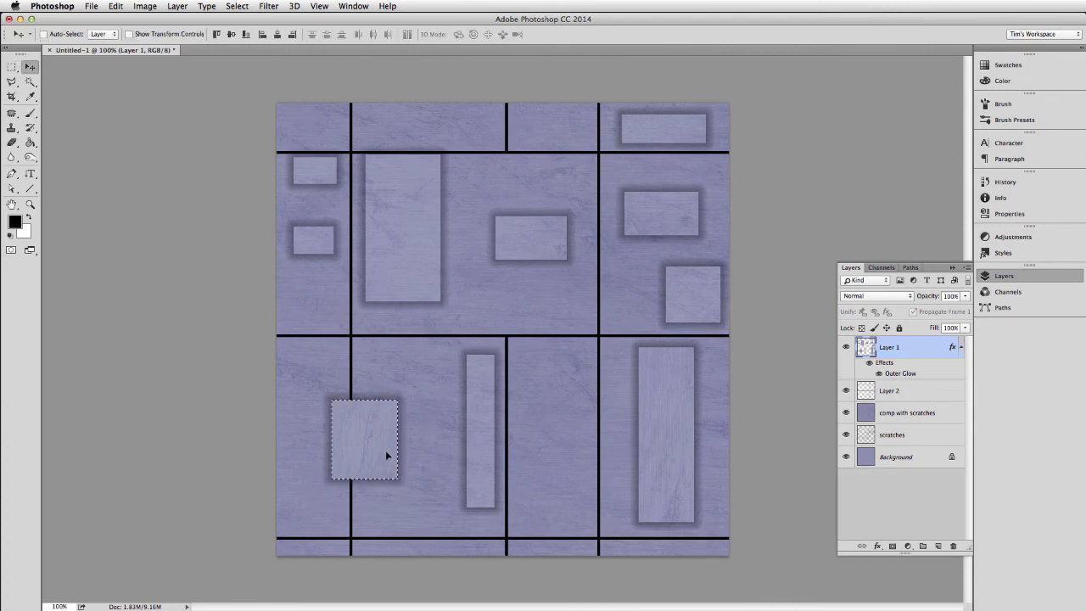
drag(385, 449, 430, 453)
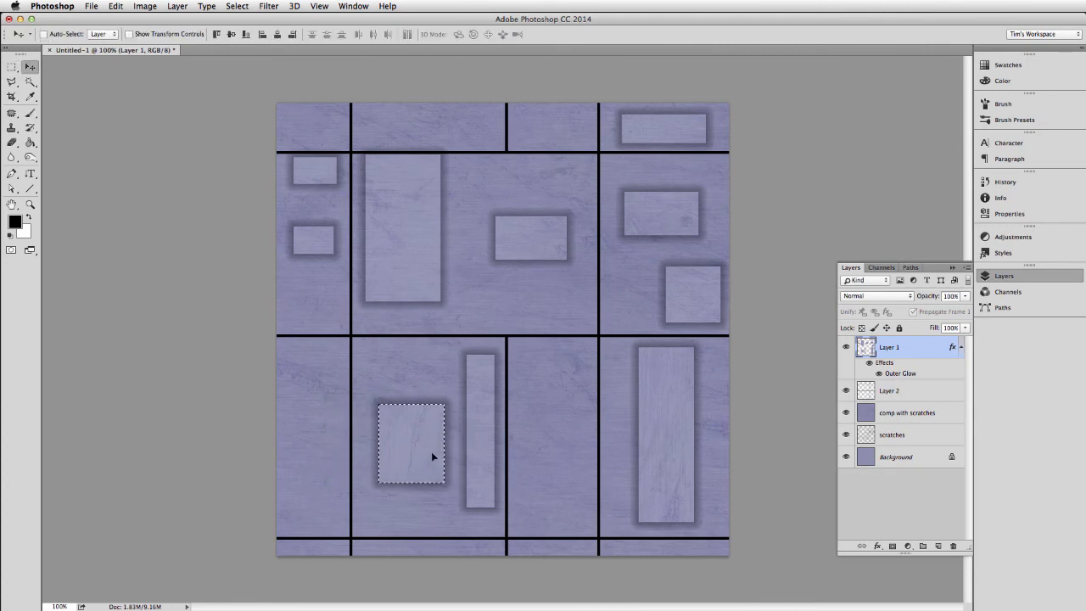
Step: Move the tall narrow panel from beside the middle vertical line into the narrow cell at the lower left
key(m)
drag(460, 348, 538, 531)
key(v)
drag(478, 461, 323, 459)
Step: Shift the rotated panel slightly right and up, nearer the centre of its lower cell
key(m)
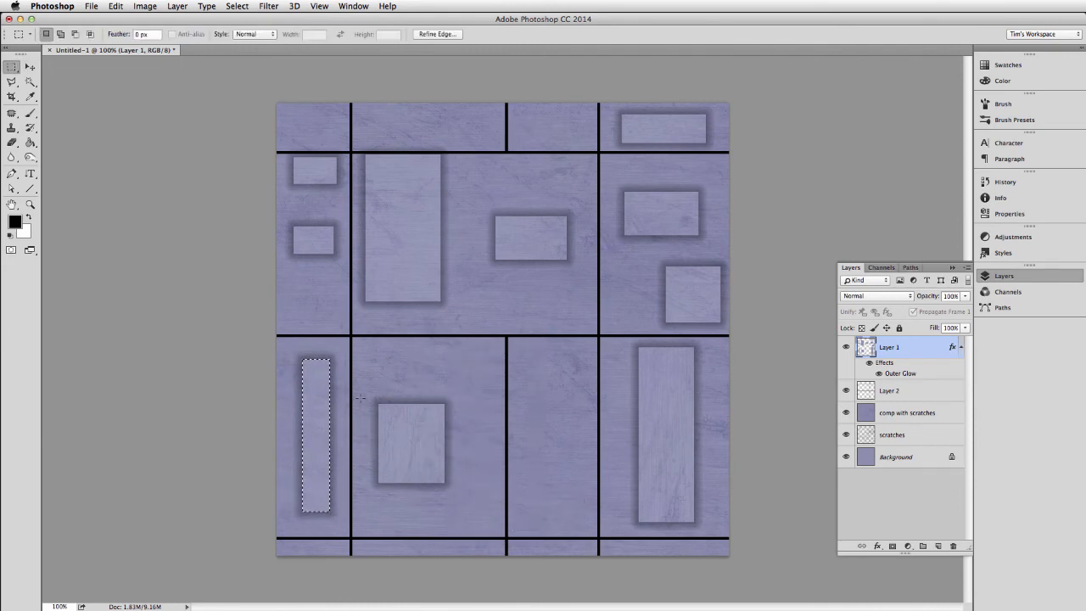
drag(363, 384, 463, 506)
key(v)
drag(415, 446, 434, 445)
Step: Move the three upper-left panels together slightly down from the top horizontal line and clear the selection
key(m)
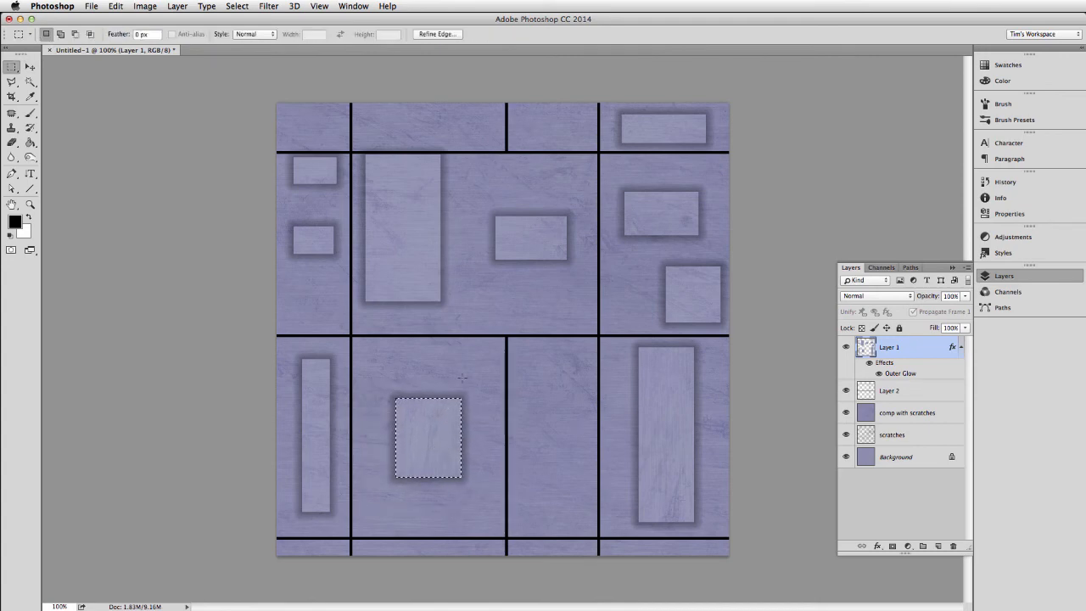
drag(461, 322, 350, 151)
drag(277, 141, 458, 303)
key(v)
drag(416, 256, 417, 270)
key(ctrl+d)
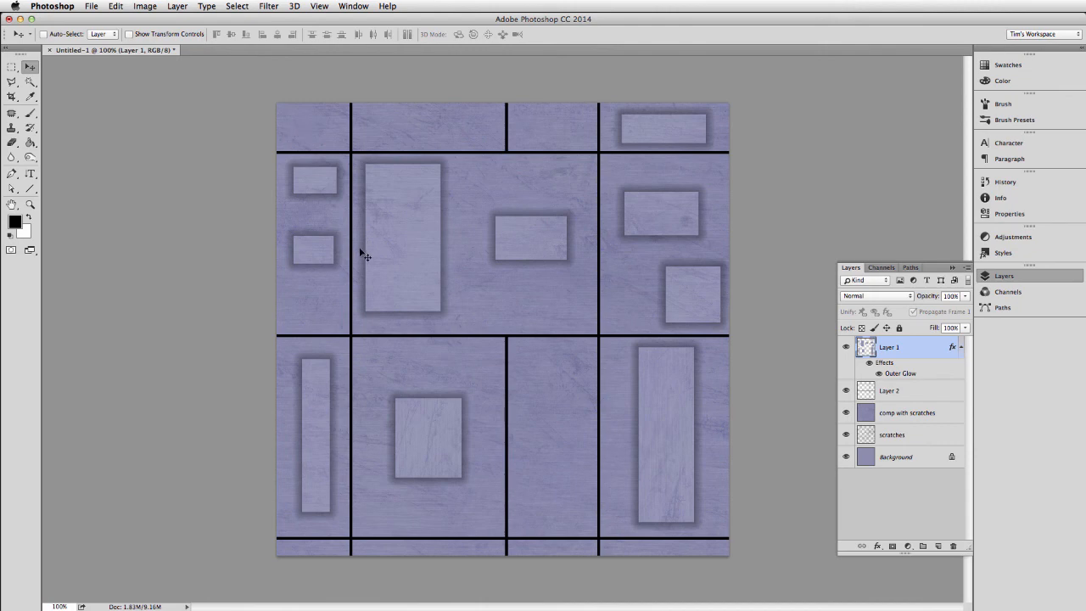
Step: Rename Layer 2 as Lines
click(888, 395)
double_click(887, 391)
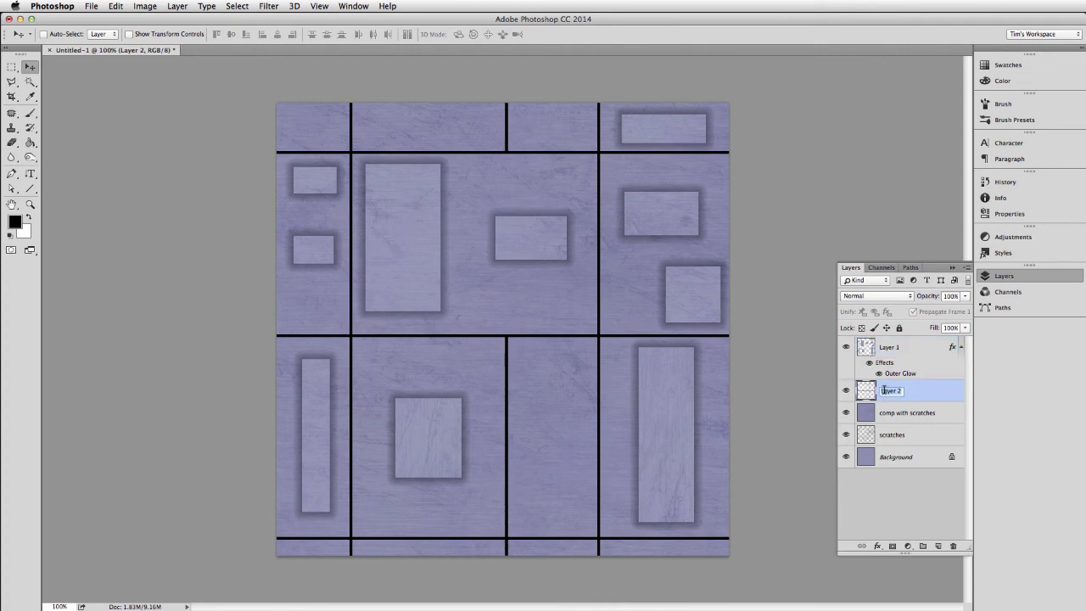
click(883, 391)
drag(883, 391, 968, 404)
text(Lines)
key(Return)
Step: Draw 5 px black lines on the Lines layer: a horizontal across the lower centre cell and a short vertical leading into a diagonal above it
click(30, 188)
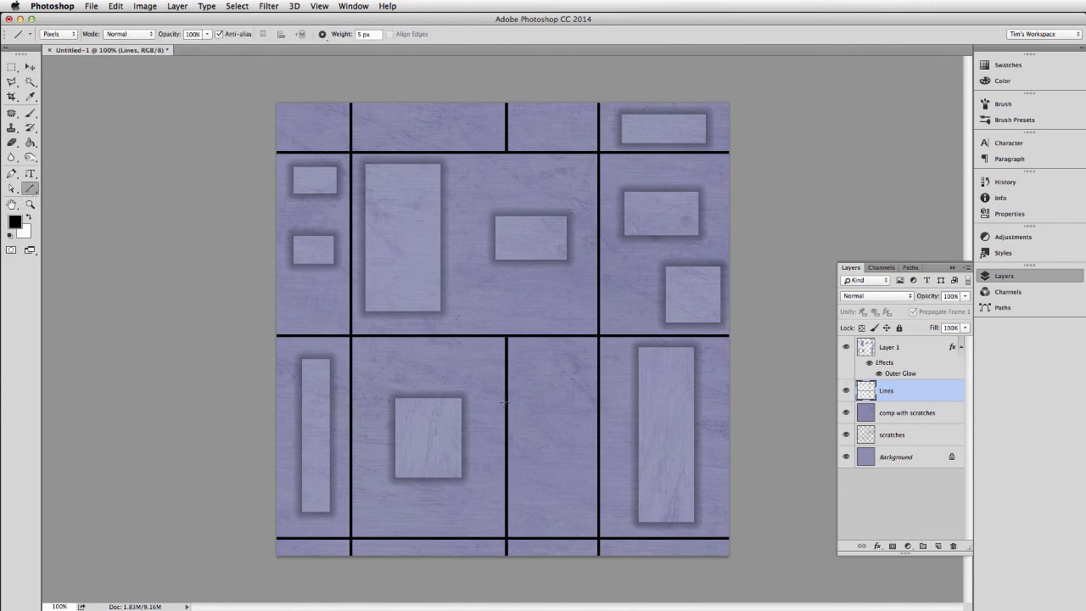
drag(505, 402, 597, 419)
drag(507, 336, 637, 219)
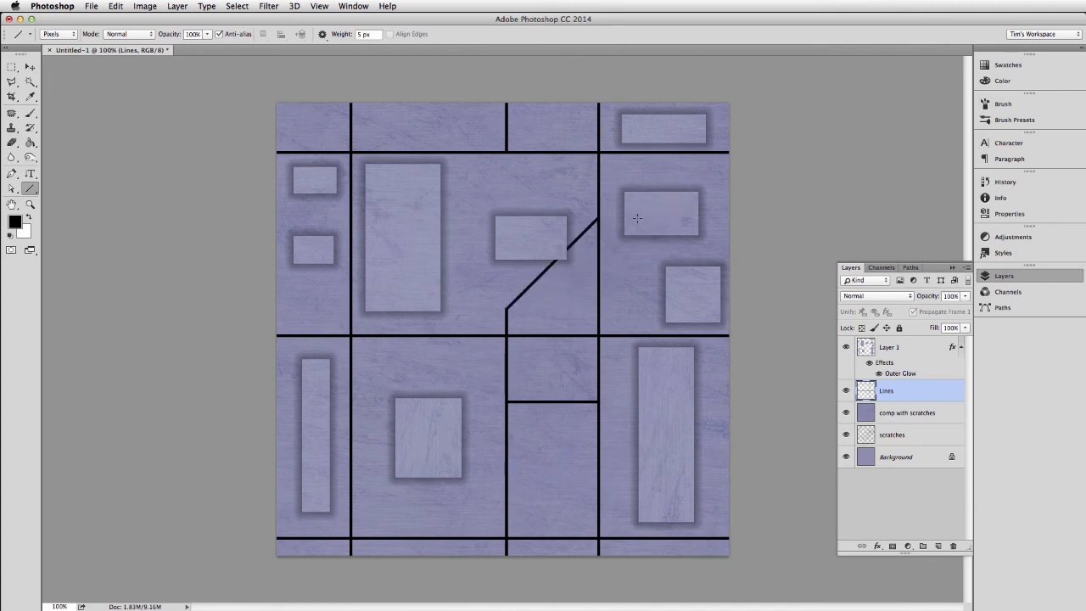
Step: Move the Layer 1 panel covering the diagonal line up and left, clear of it, and clear the selection
key(m)
click(892, 348)
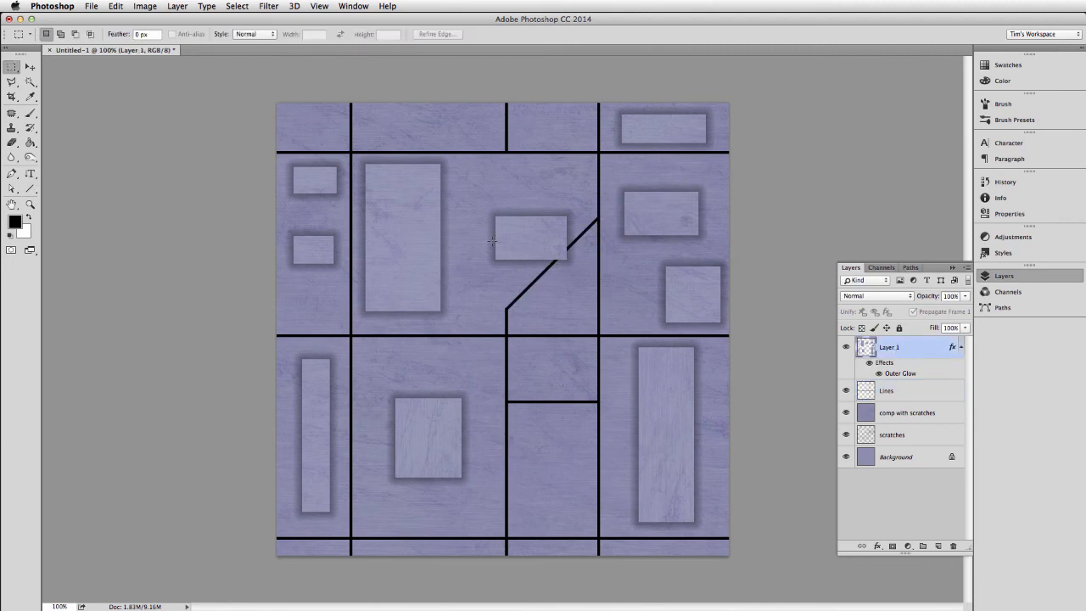
drag(465, 194, 588, 284)
key(v)
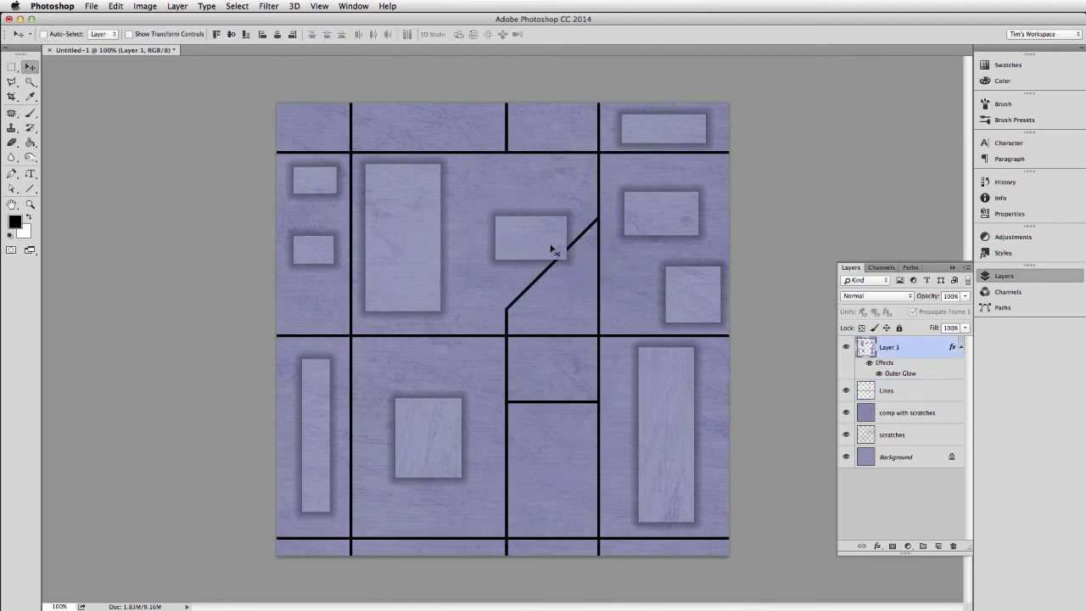
drag(551, 250, 531, 212)
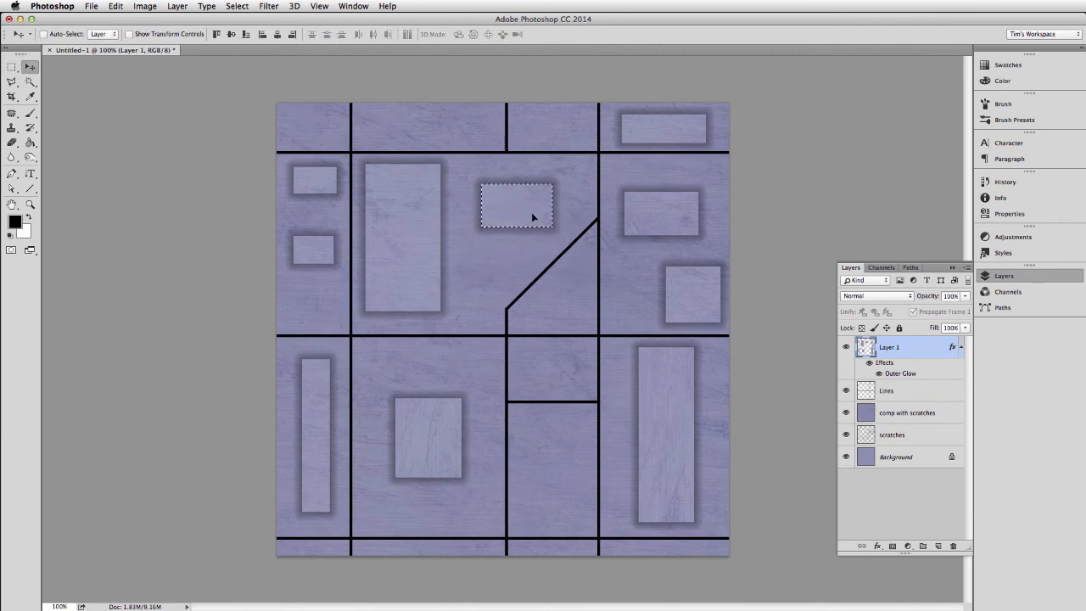
key(super+d)
Step: Draw four more 5 px lines on the Lines layer: two short horizontals between the middle and right verticals, and two verticals in the central cells
key(m)
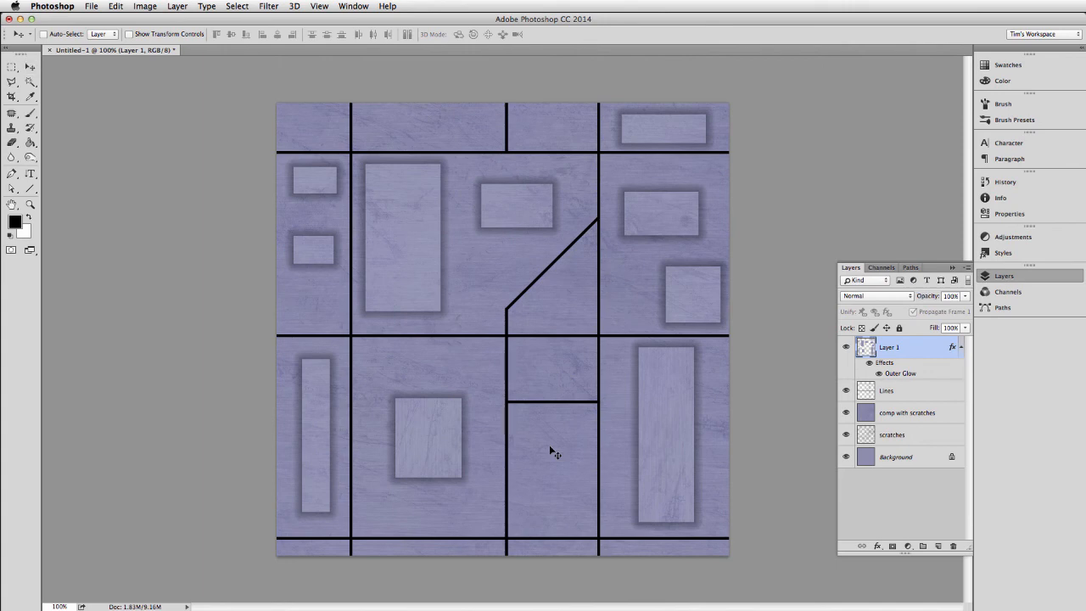
click(31, 188)
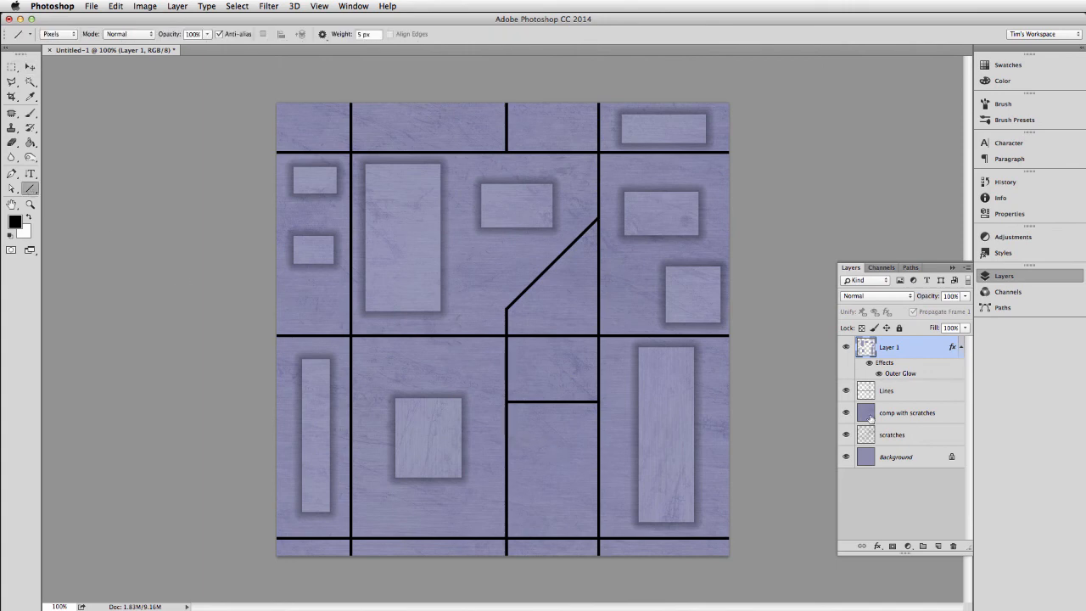
click(890, 394)
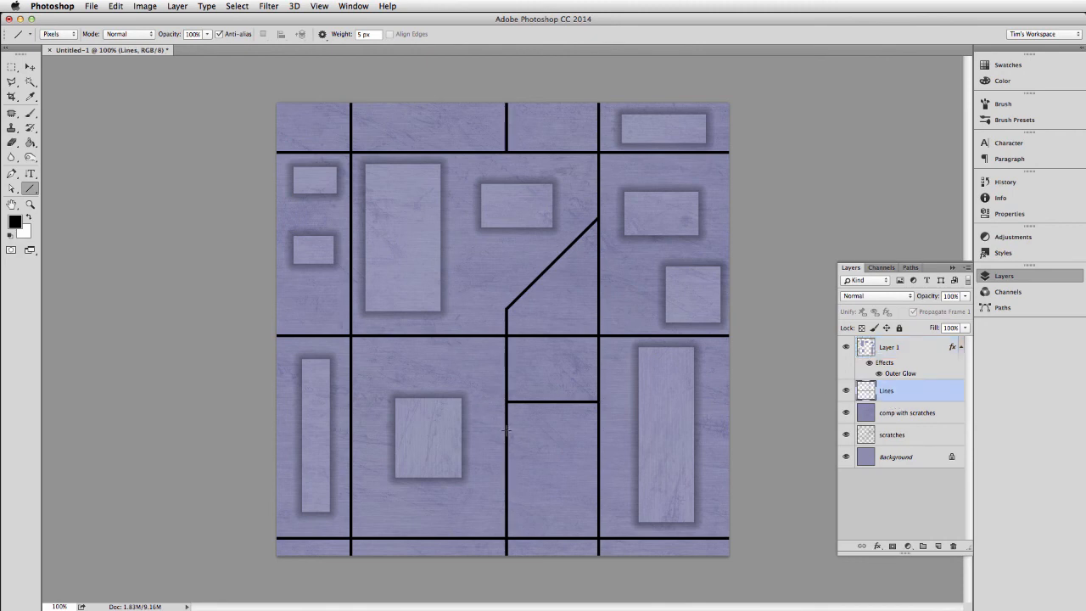
drag(505, 430, 598, 431)
drag(362, 336, 392, 536)
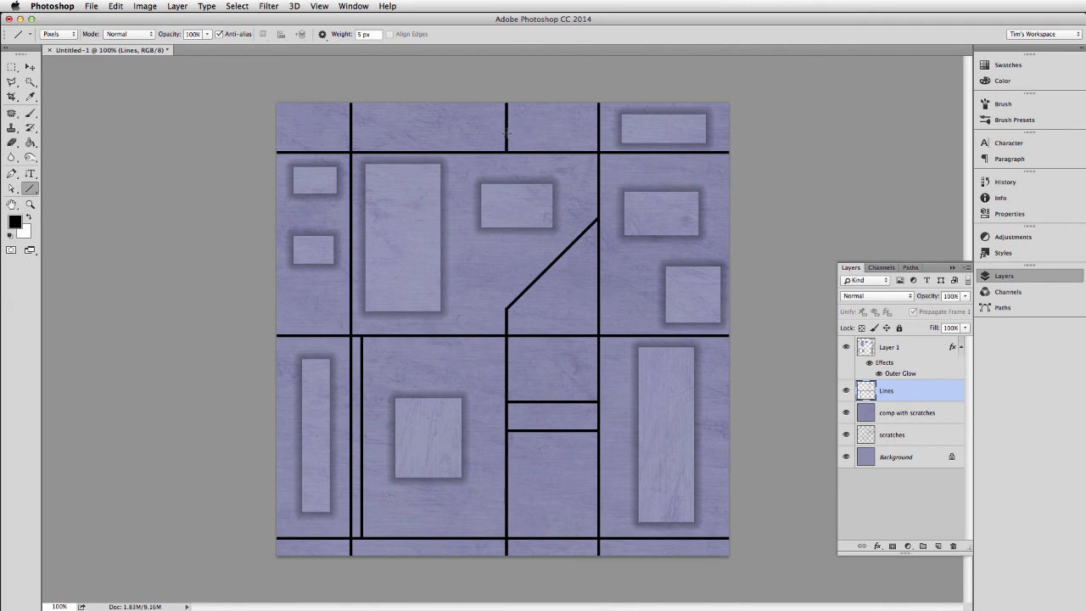
drag(507, 131, 598, 156)
drag(458, 153, 483, 335)
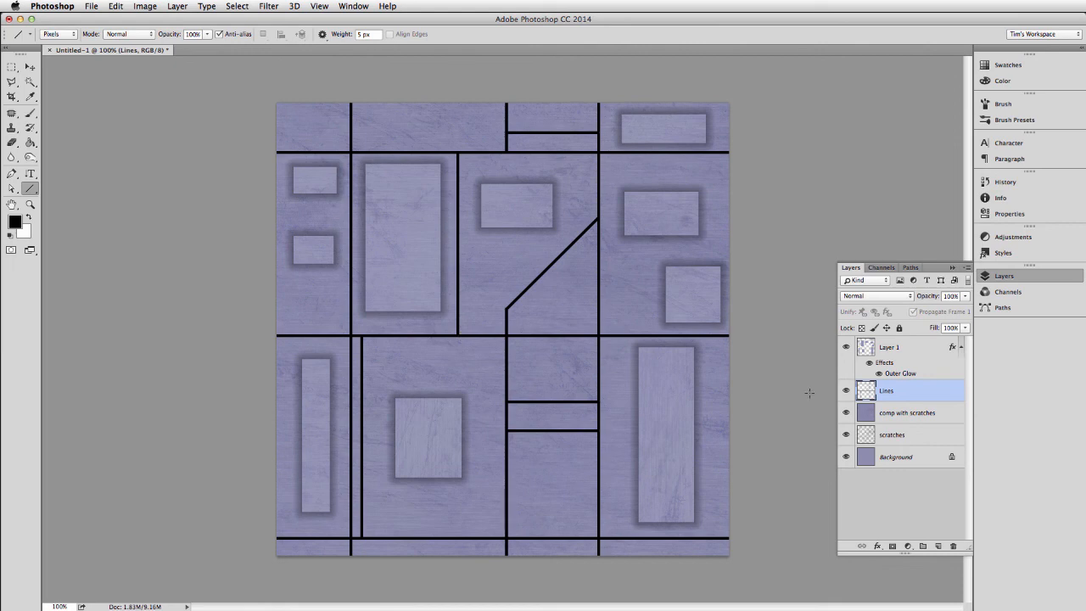
Step: Load the inverse of the Lines layer's pixels as a selection and hide the Lines layer
super+click(866, 392)
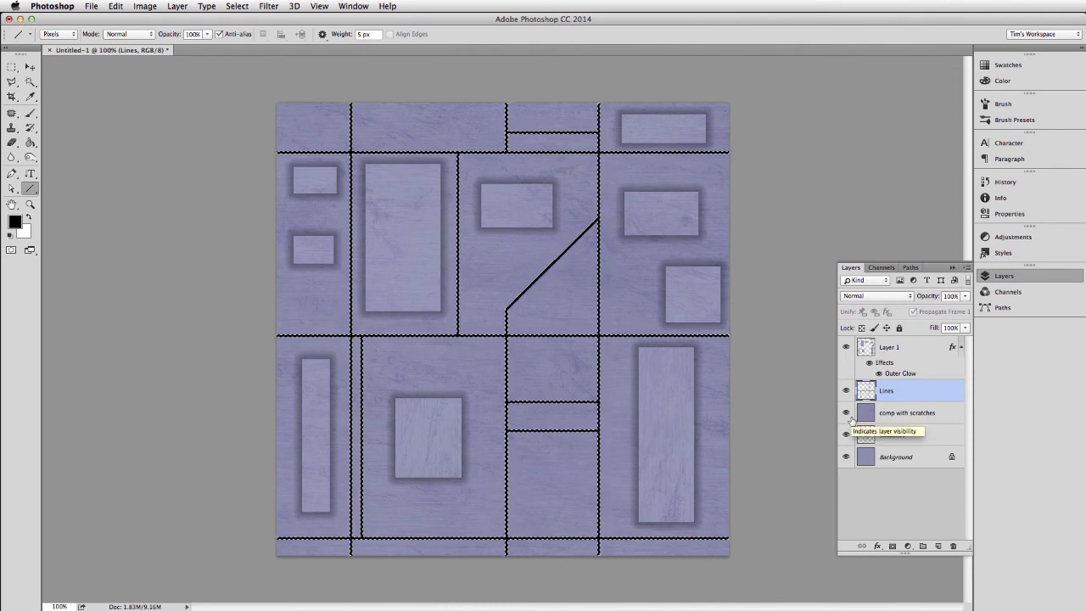
click(845, 392)
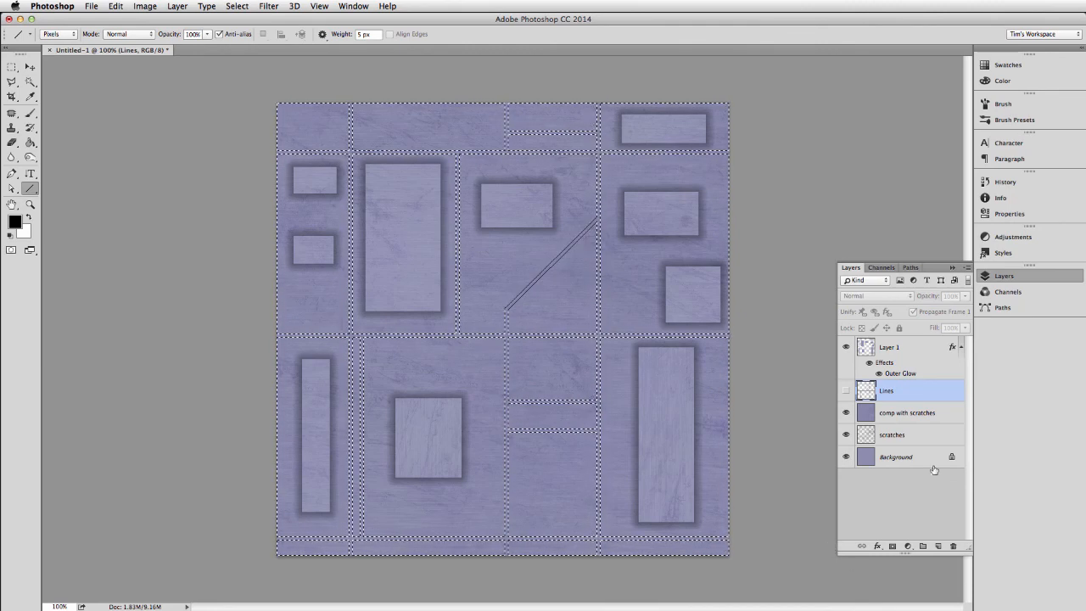
Step: Copy the selected area of the comp with scratches layer to a new layer and hide the three layers beneath it
click(903, 414)
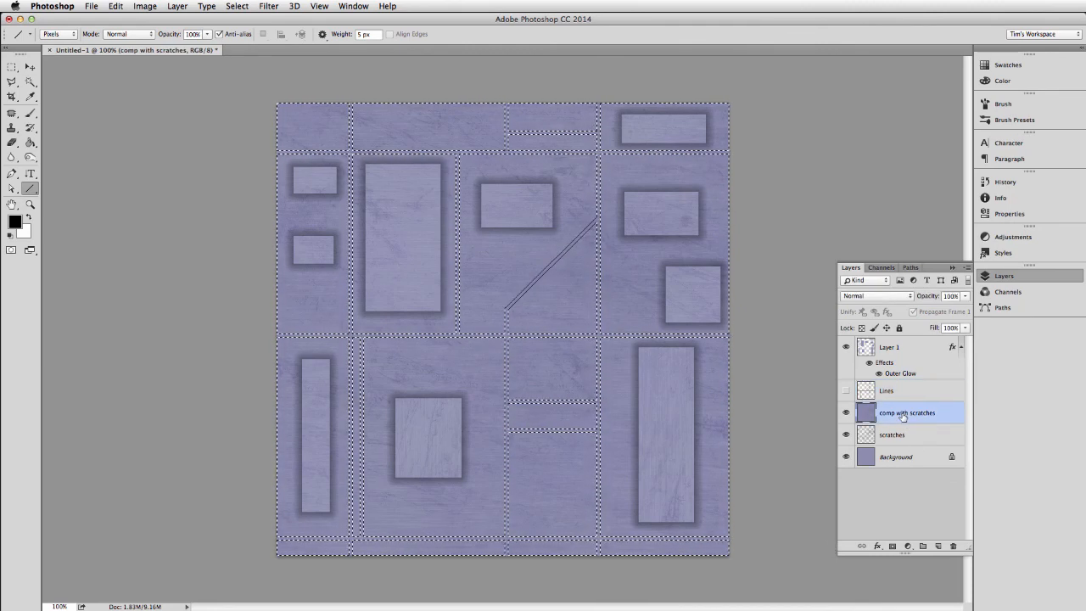
key(super+j)
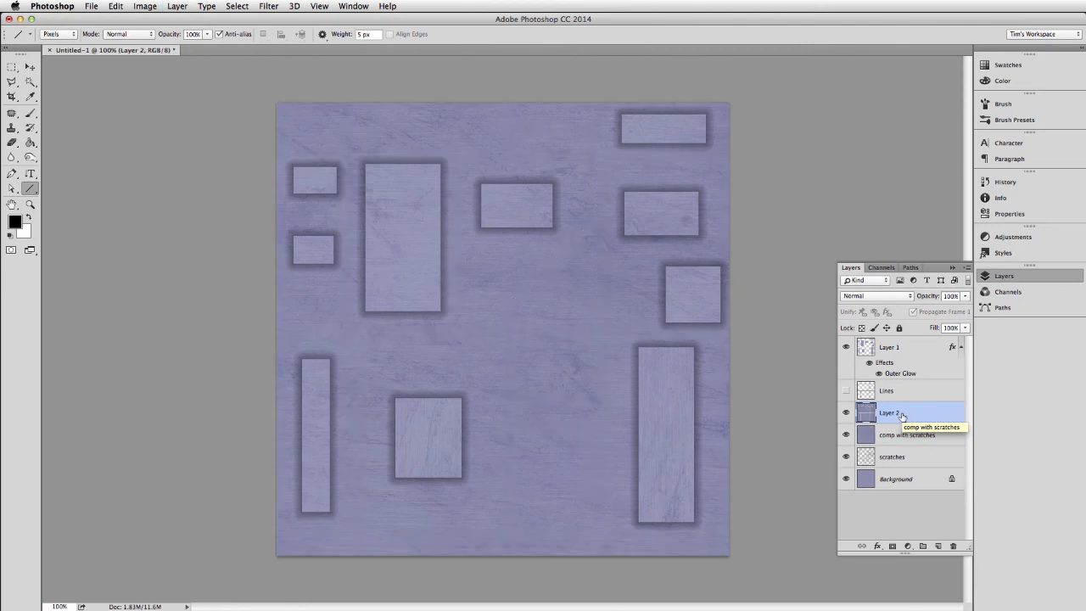
drag(846, 435, 843, 493)
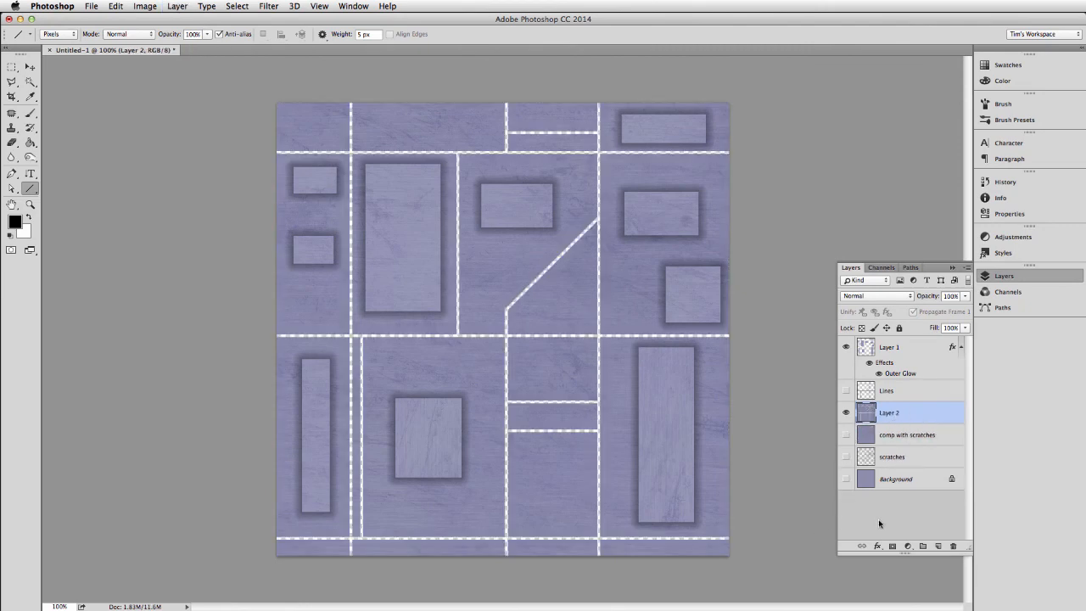
click(877, 546)
click(890, 570)
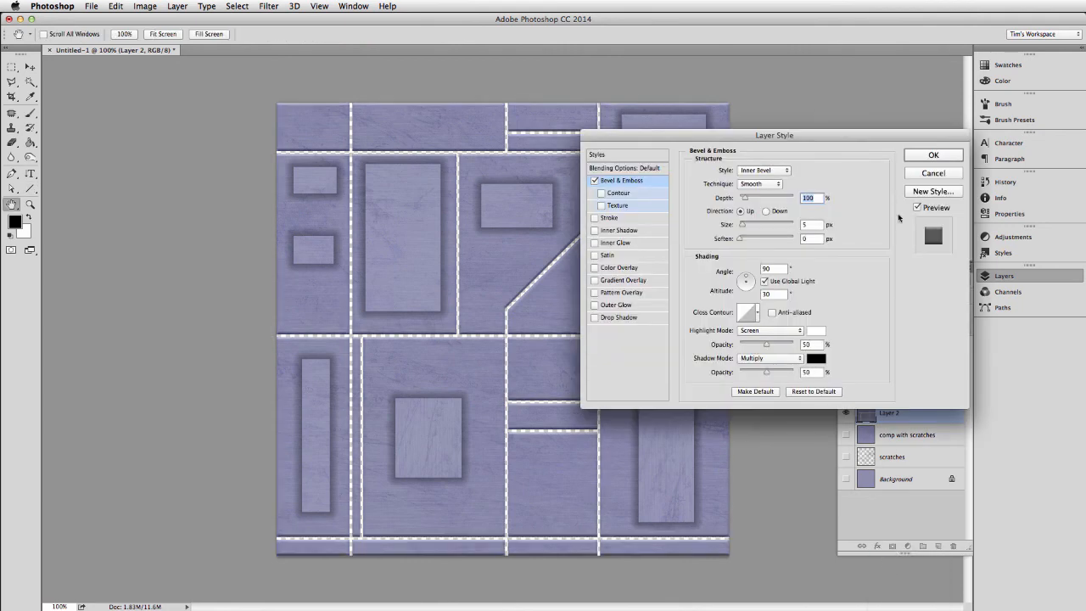
key(Escape)
Step: Show the comp with scratches layer again and give Layer 2 a Bevel & Emboss with Inner Bevel style and Chisel Hard technique
click(846, 435)
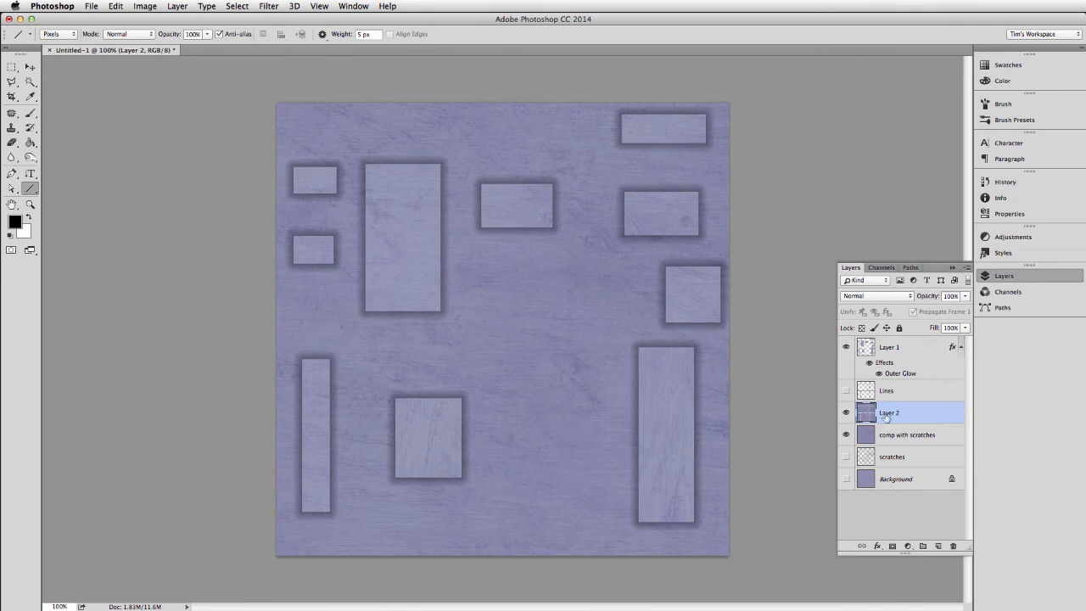
click(877, 546)
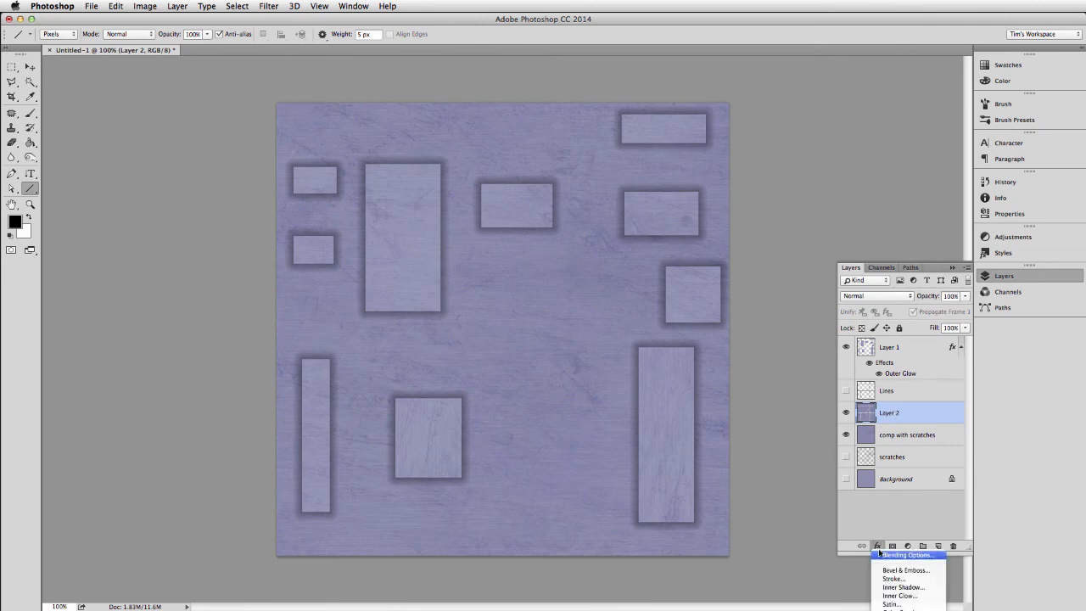
click(905, 570)
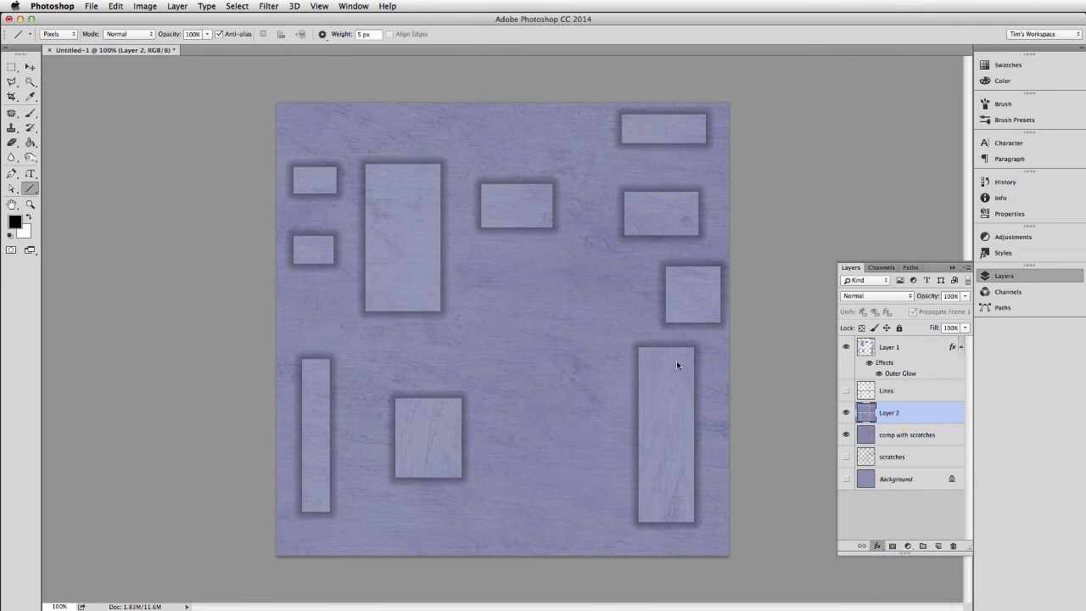
click(757, 171)
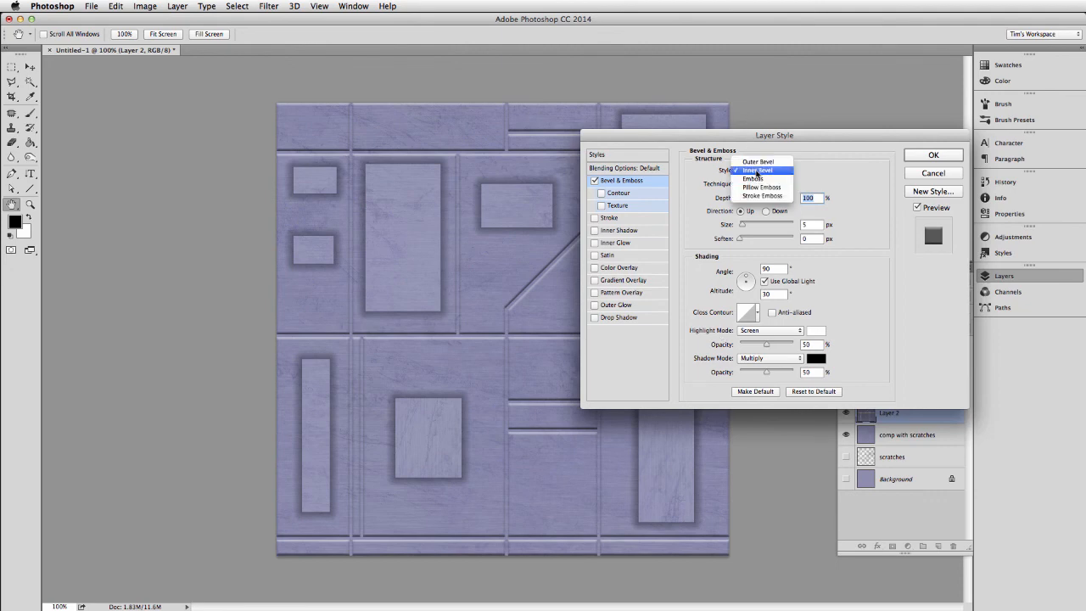
click(759, 172)
click(768, 184)
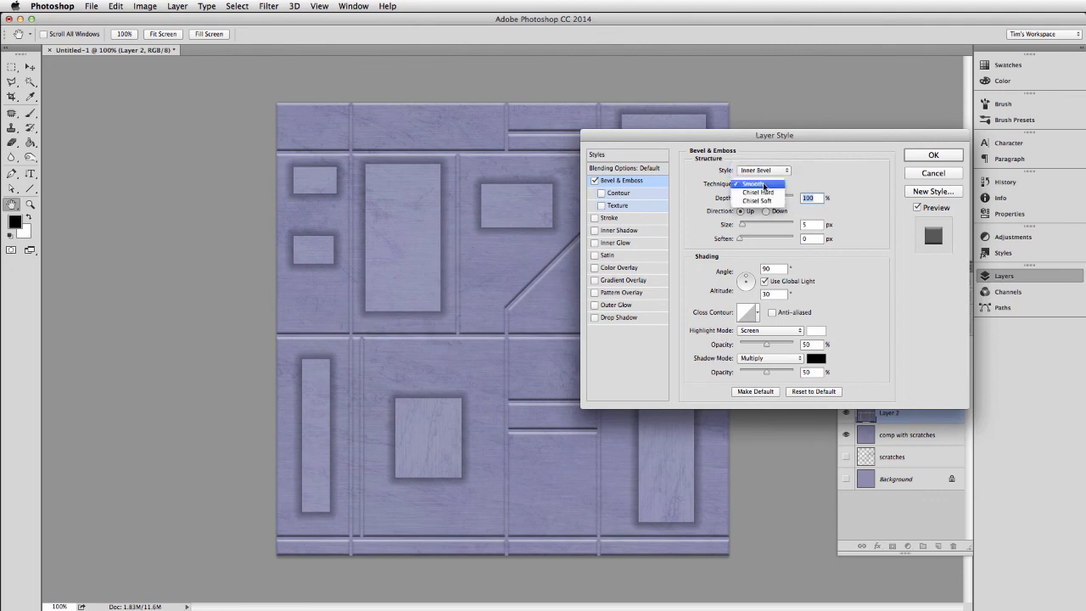
click(764, 202)
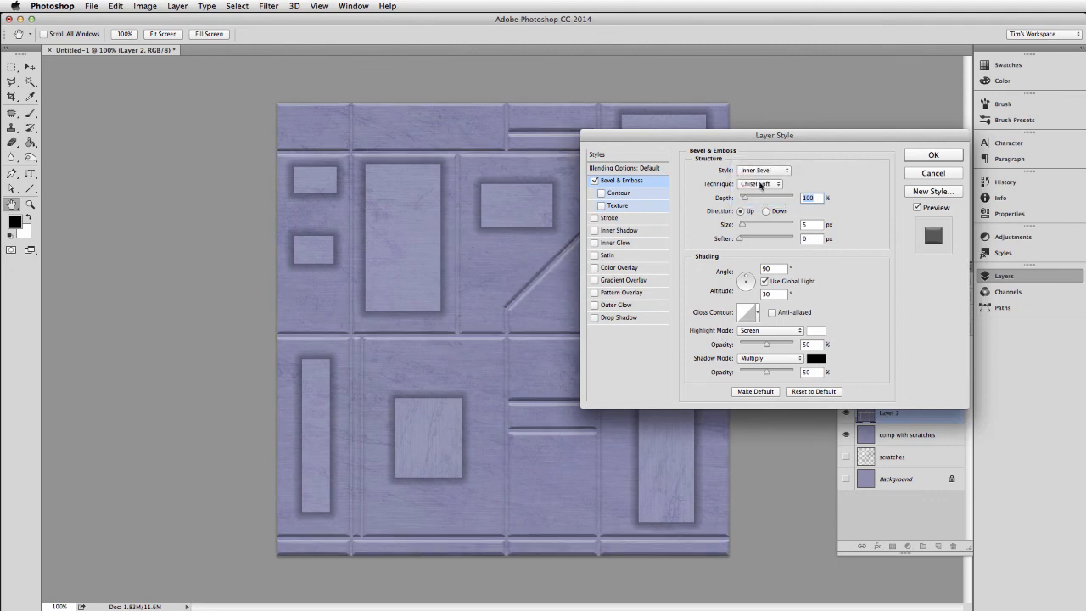
click(759, 184)
click(754, 168)
click(759, 184)
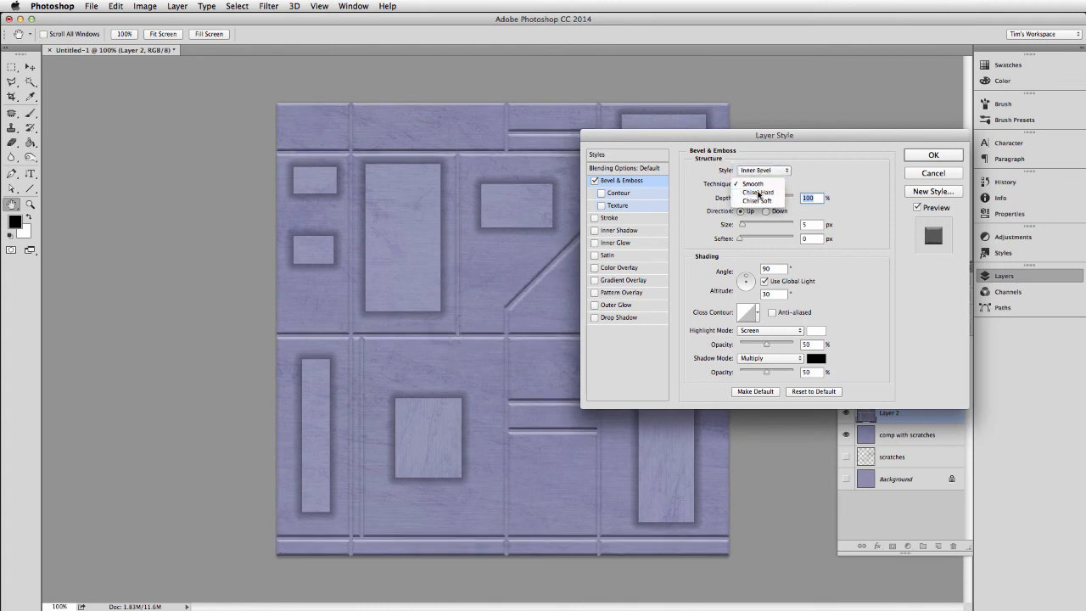
click(759, 195)
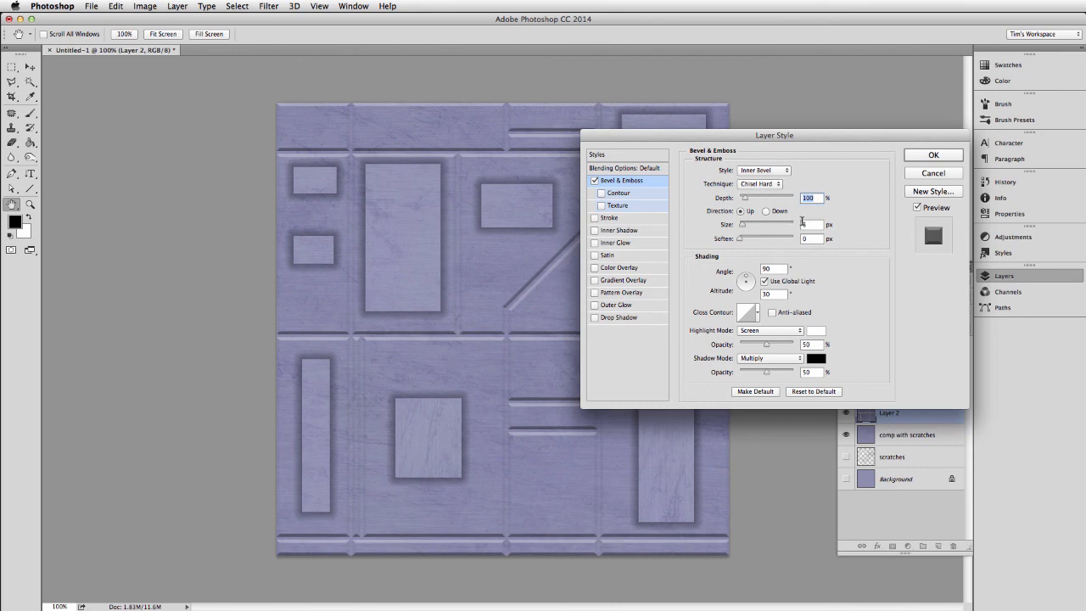
Step: Set the bevel's size to 2 px and its depth to 865%
click(804, 224)
text(3)
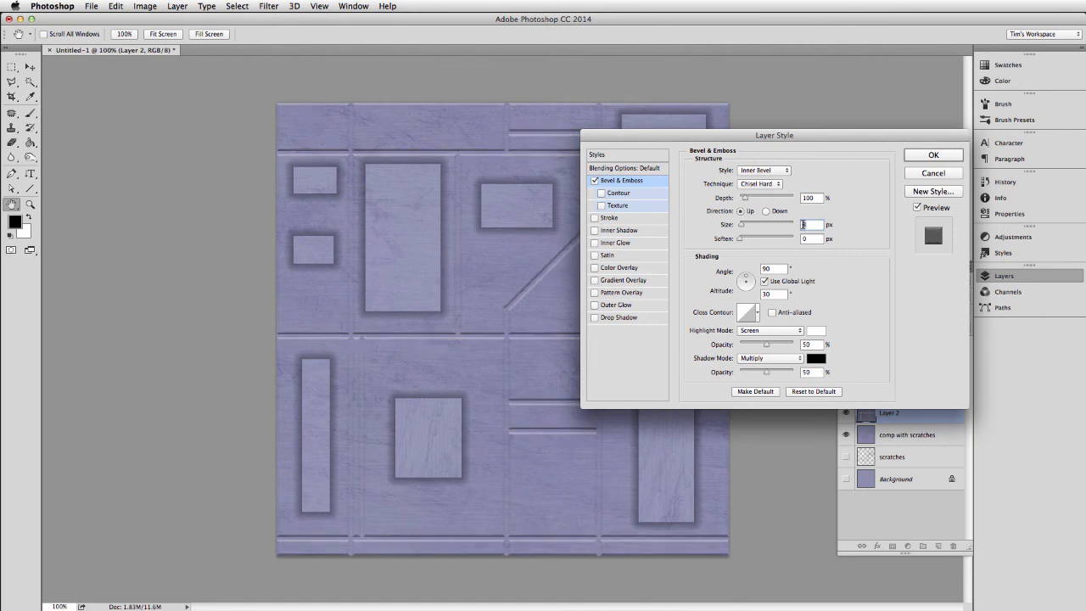
key(Down)
drag(745, 199, 786, 202)
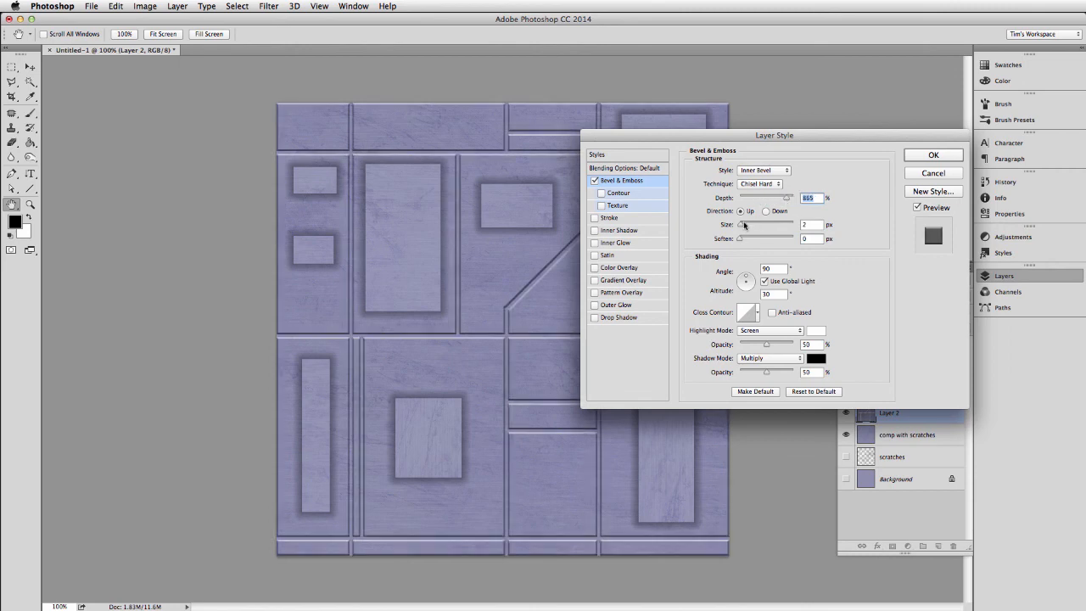
Step: Set the bevel's light to a 135° angle and 32° altitude, add a default Drop Shadow, and apply the layer style
drag(746, 278, 741, 281)
click(742, 280)
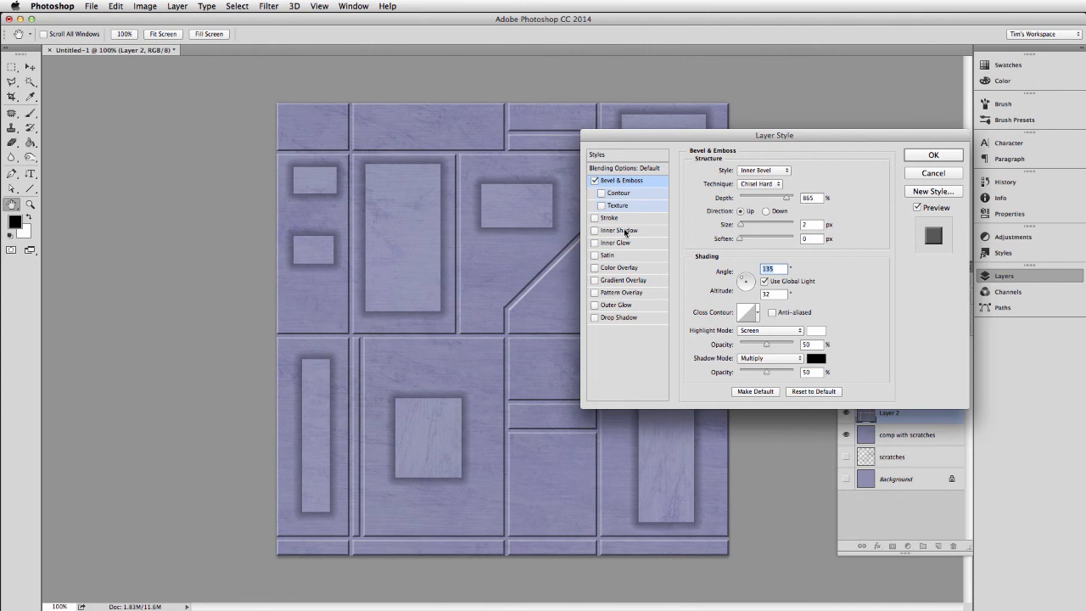
click(613, 319)
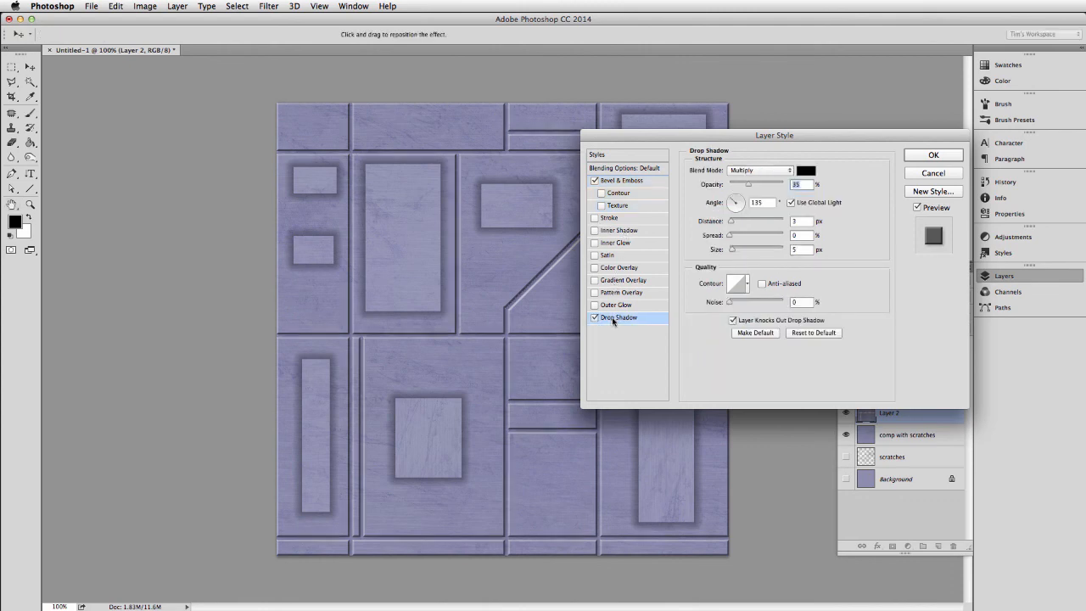
click(926, 156)
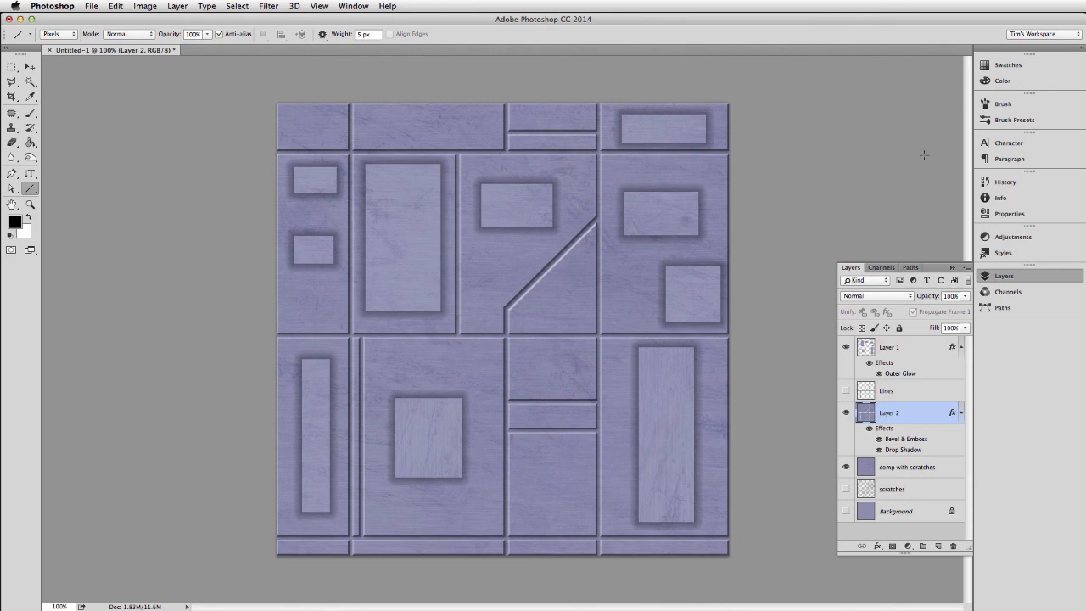
Step: Open the texture in Save for Web, accept the Background output settings, and launch a browser preview
key(super+alt+shift+s)
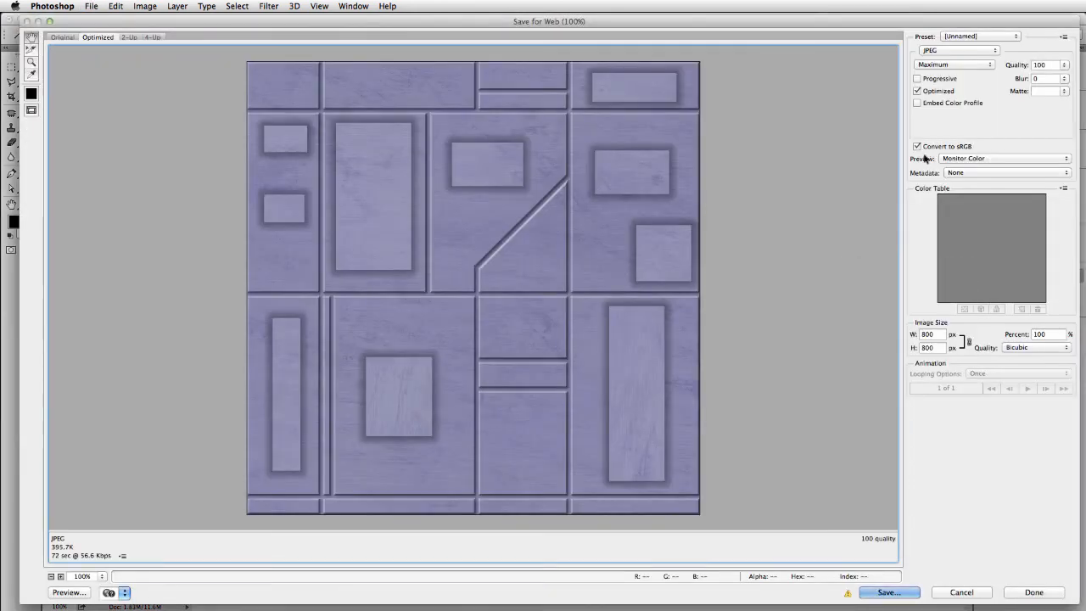
click(1063, 36)
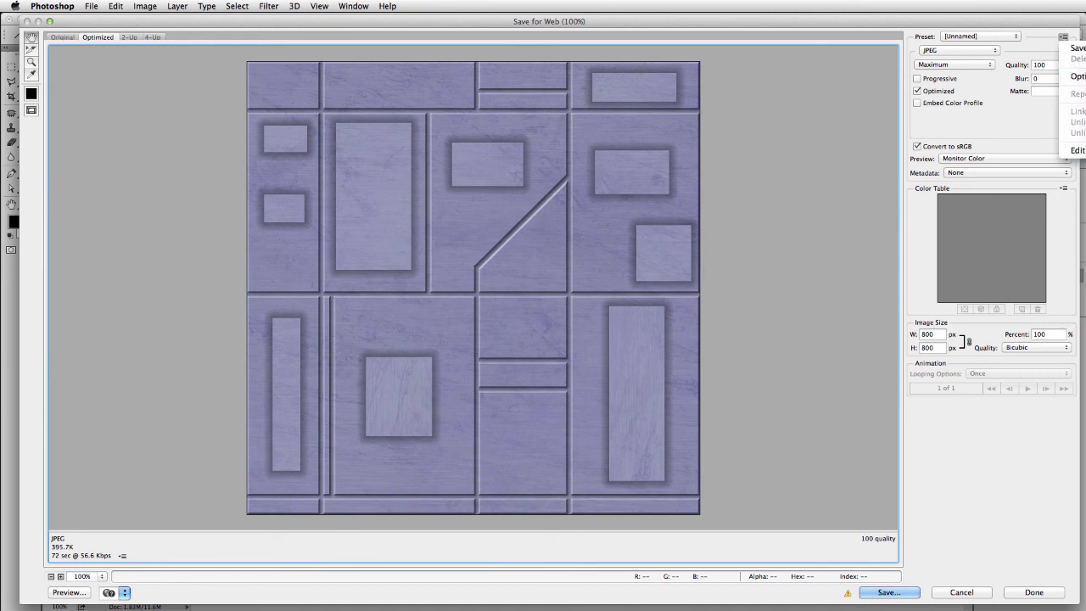
click(1076, 150)
click(623, 226)
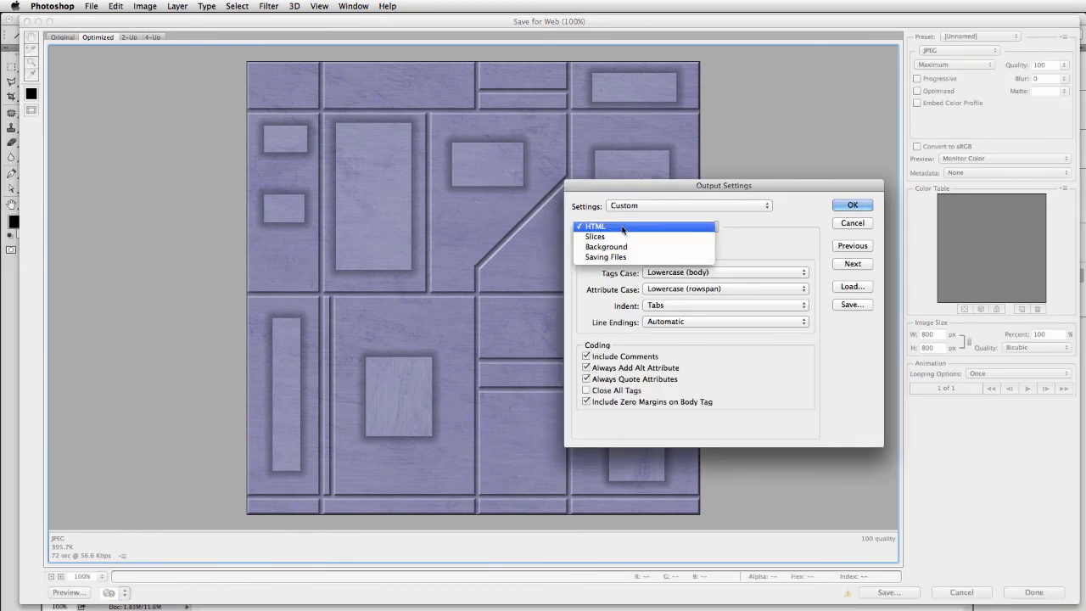
click(612, 246)
click(863, 205)
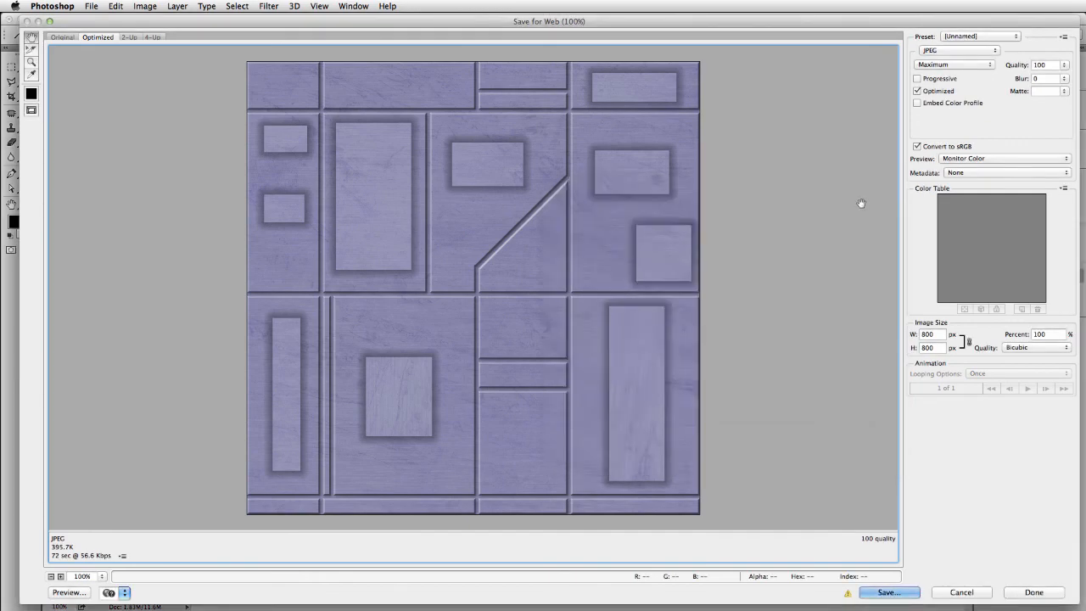
click(72, 591)
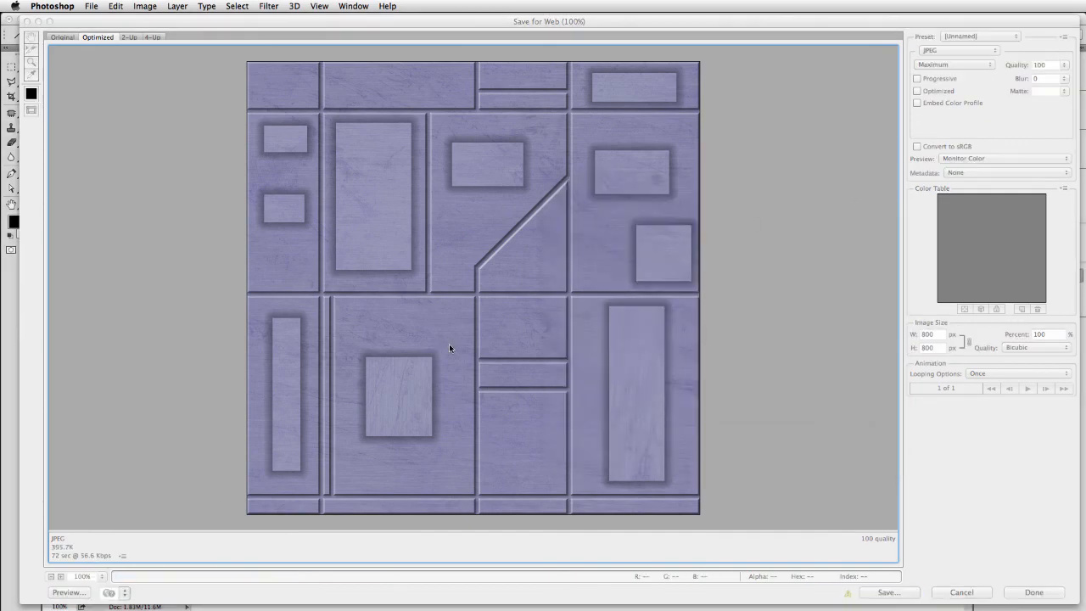